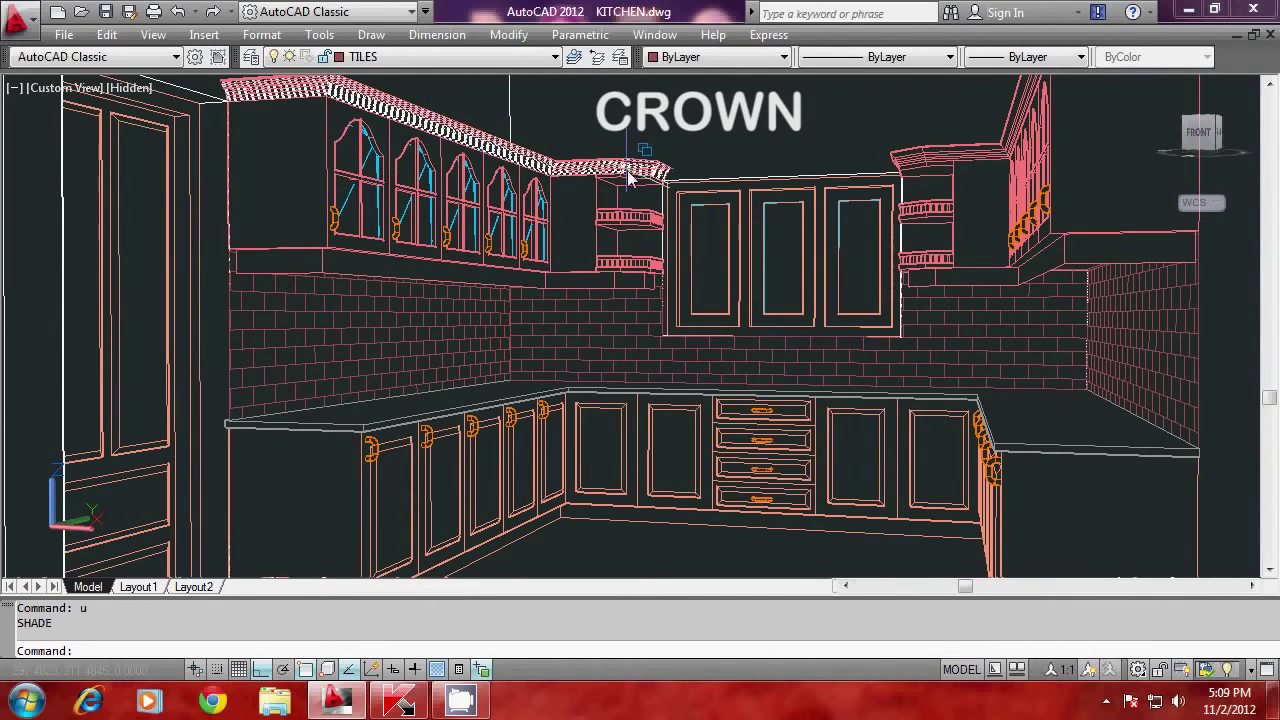
Display the finished kitchen model as a shaded perspective view with the Shade command
{"action": "mouse_move", "coordinate": [636, 172]}
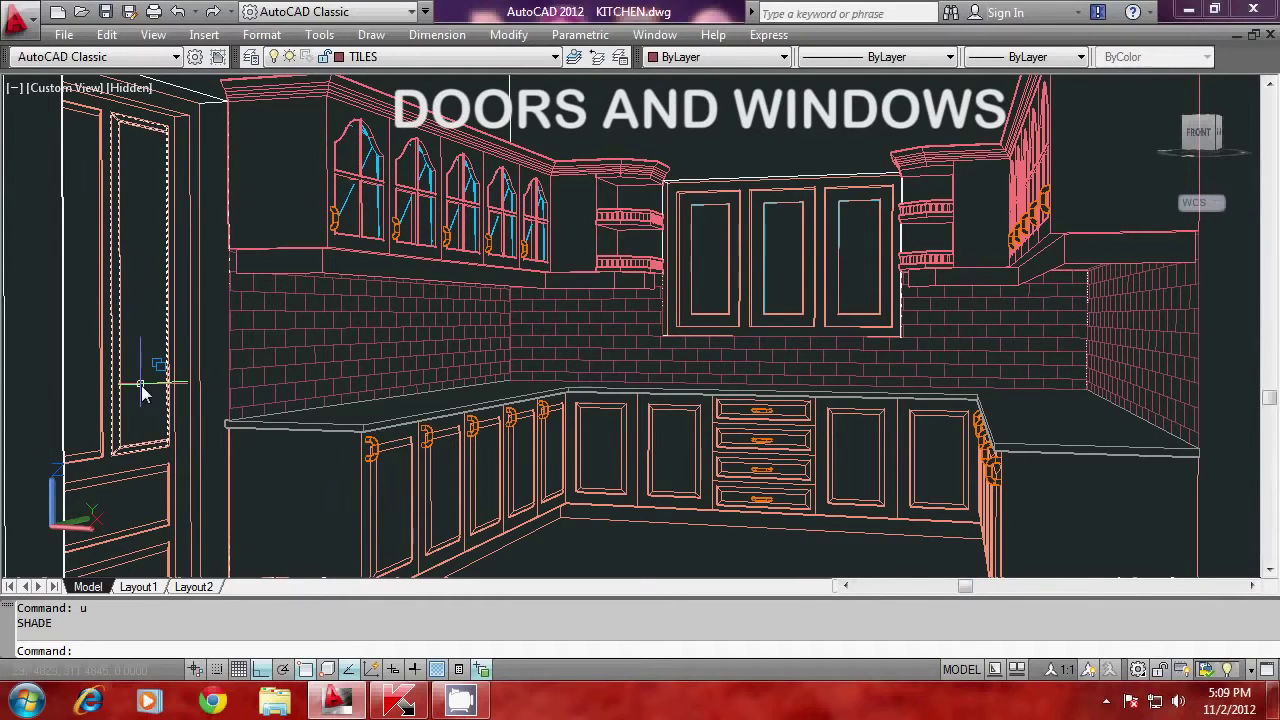
{"action": "left_click", "coordinate": [812, 290]}
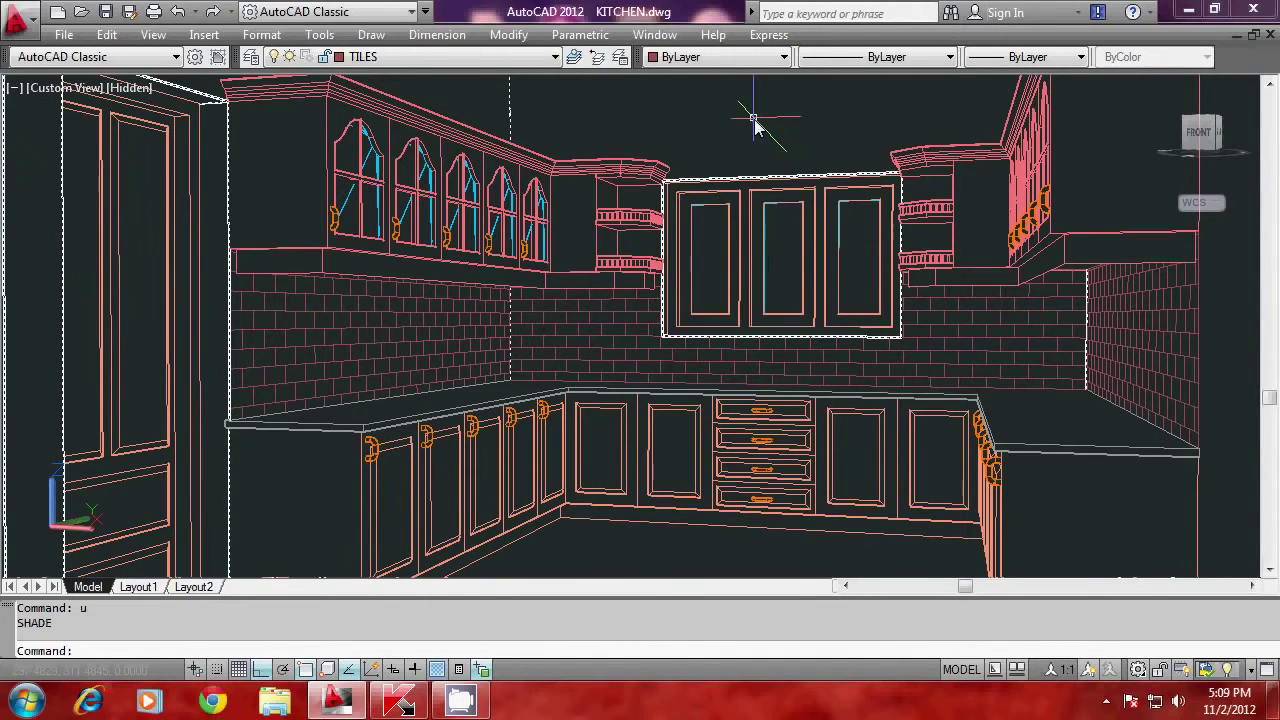
{"action": "type", "text": "shade"}
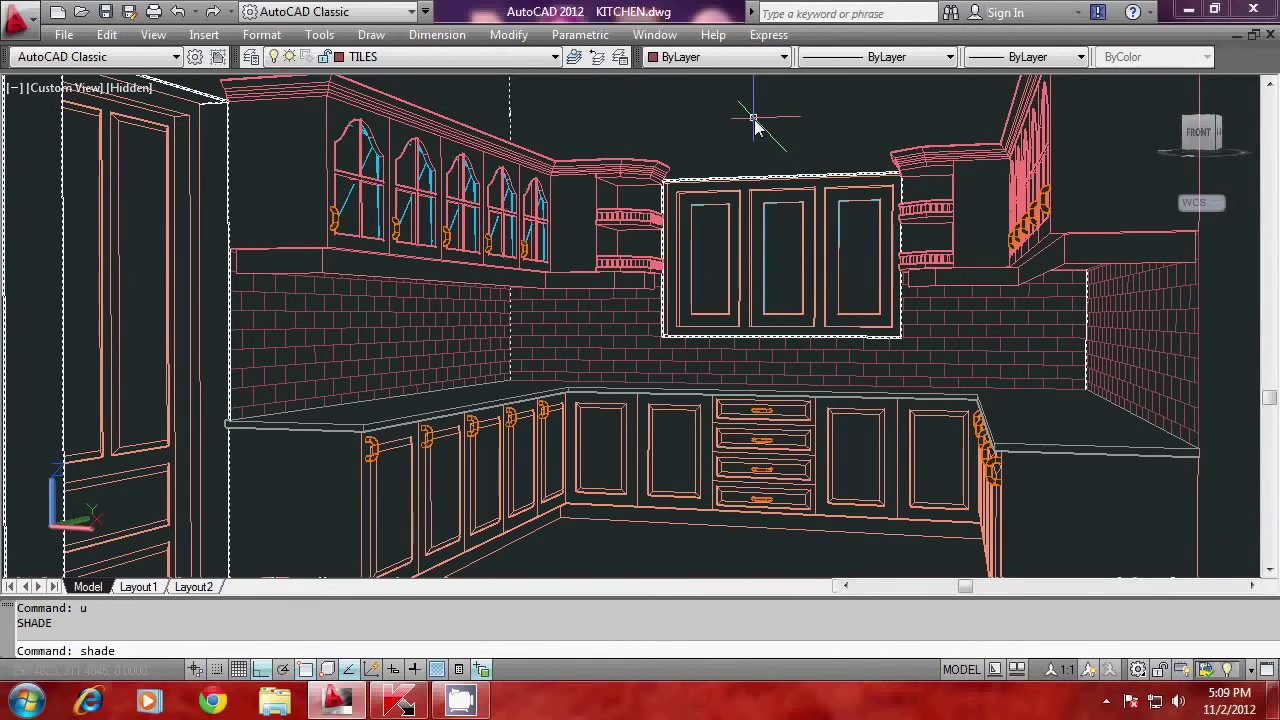
{"action": "key", "text": "Return"}
Orbit the shaded kitchen model to inspect its cabinets, worktop and tiles from above, and undo the view change
{"action": "type", "text": "o"}
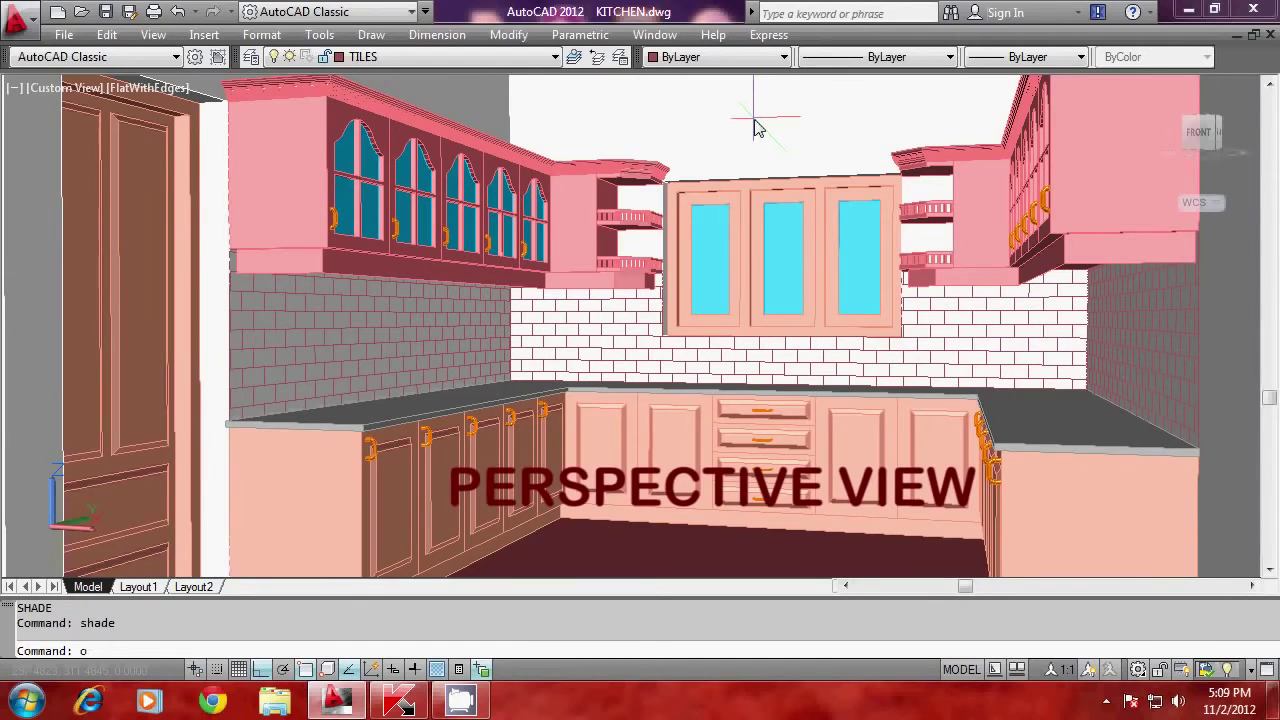
{"action": "type", "text": "rbit"}
{"action": "key", "text": "Return"}
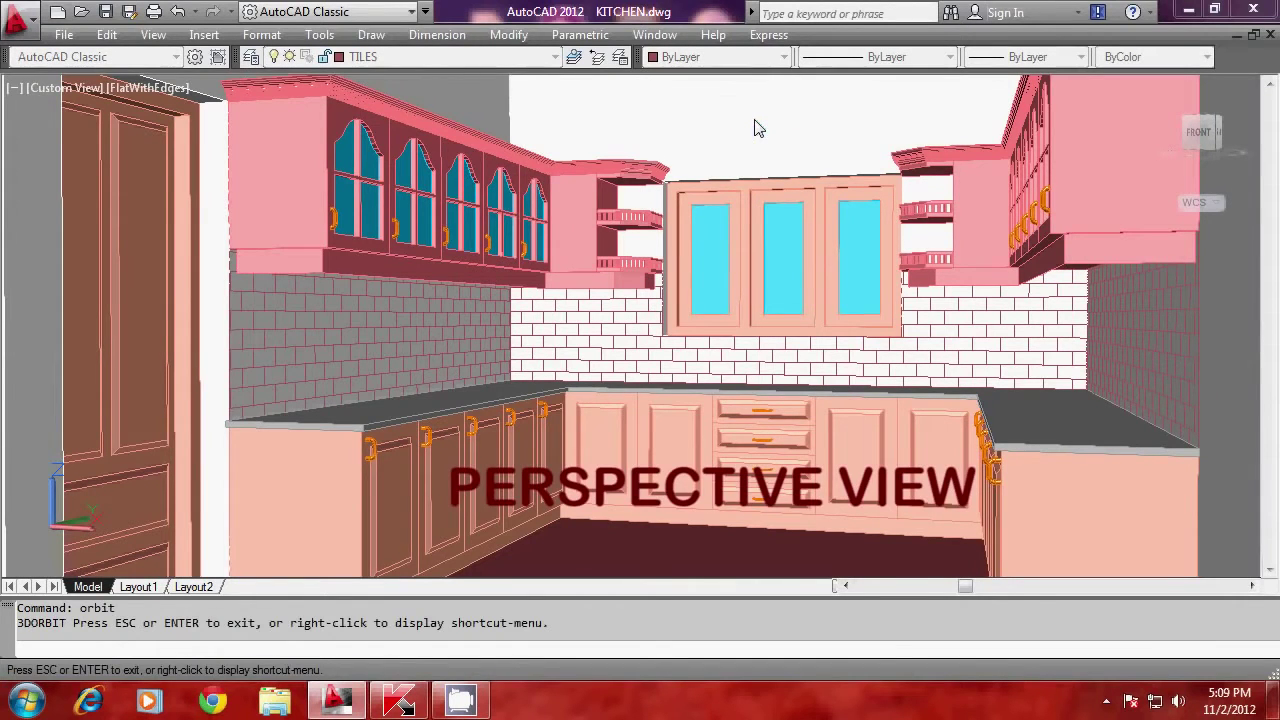
{"action": "left_click_drag", "start_coordinate": [640, 360], "coordinate": [613, 247]}
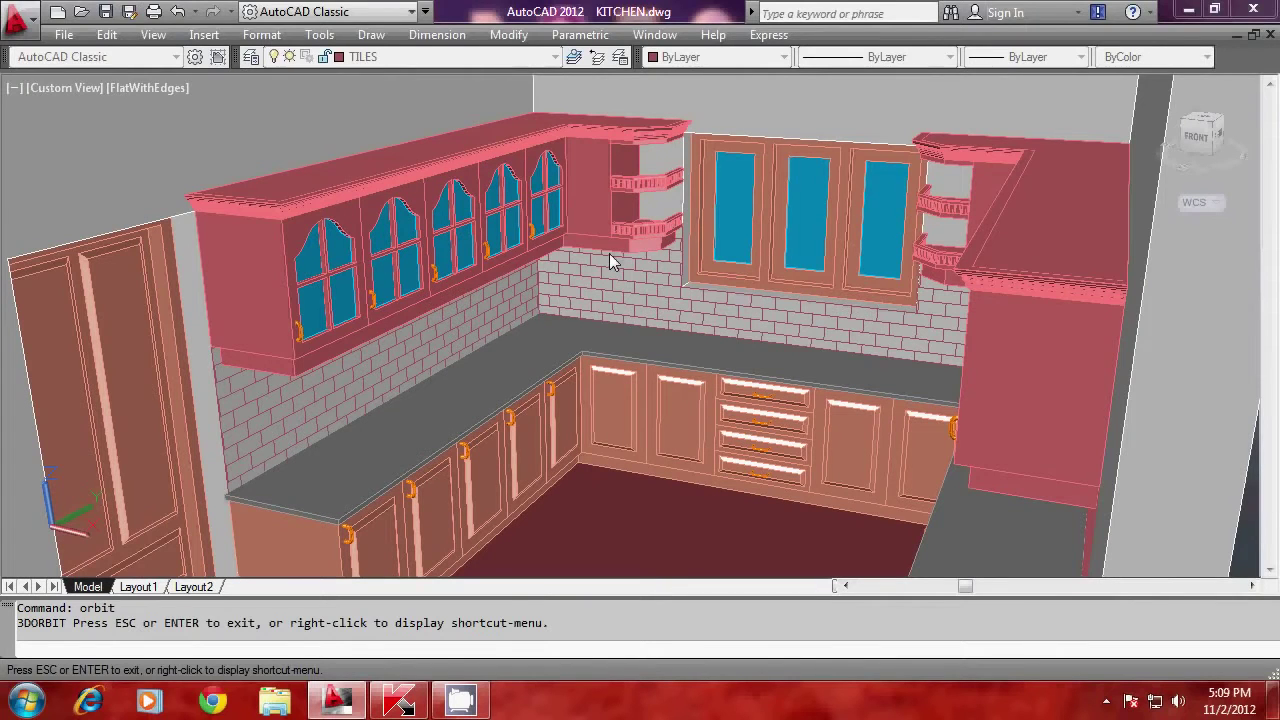
{"action": "right_click", "coordinate": [612, 261]}
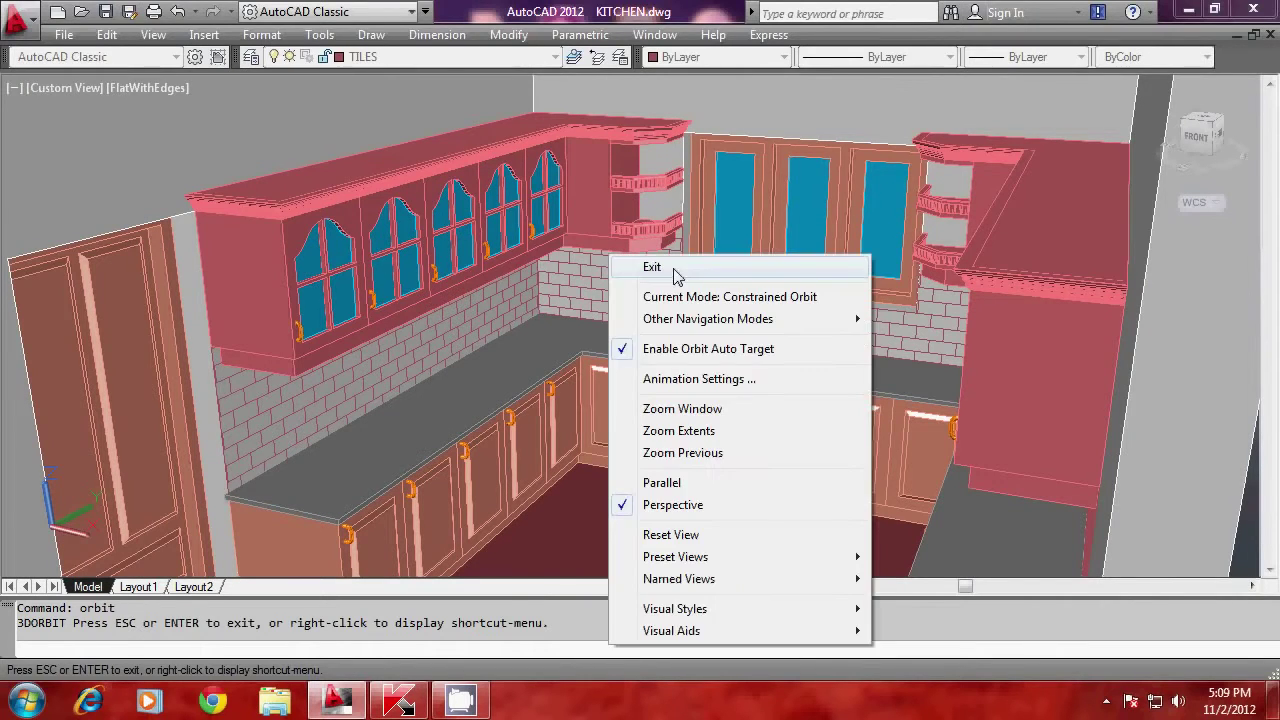
{"action": "left_click", "coordinate": [674, 268]}
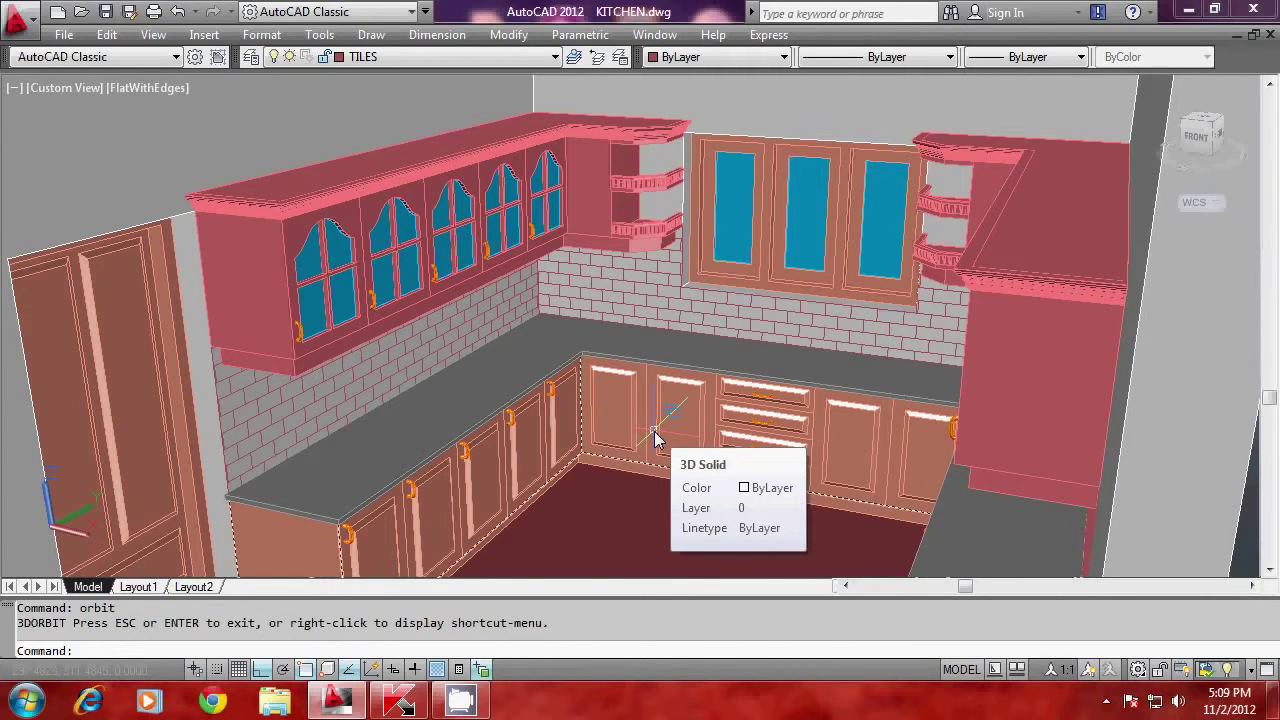
{"action": "type", "text": "u"}
{"action": "key", "text": "Return"}
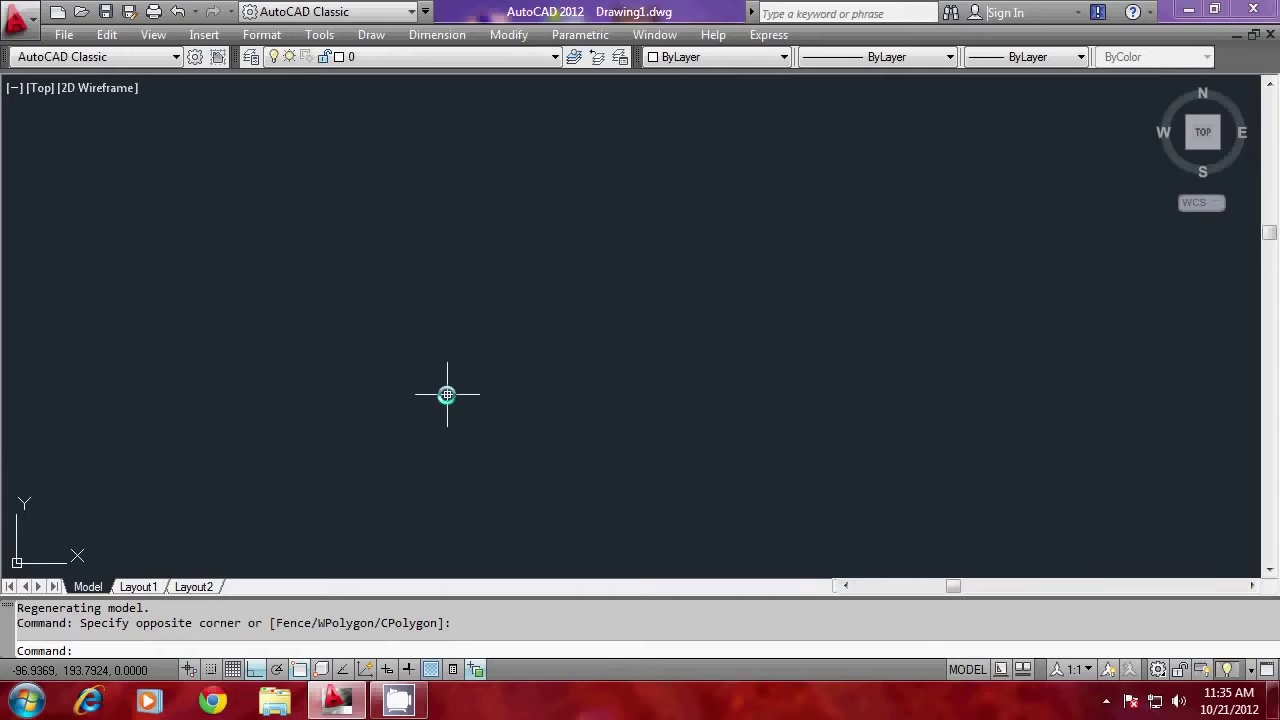
Set the model space limits from 0,0 to 500,500 and zoom to show the entire drawing area
{"action": "type", "text": "LIMITS"}
{"action": "key", "text": "Return"}
{"action": "type", "text": "0,0"}
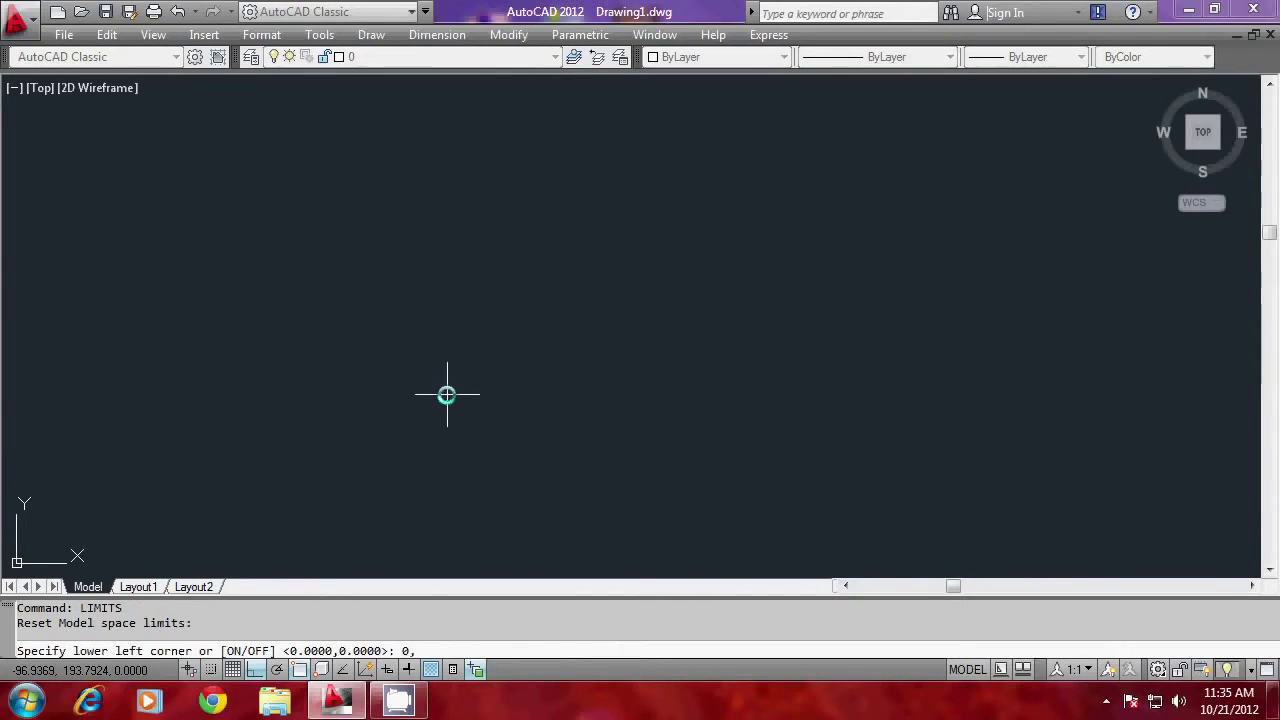
{"action": "key", "text": "Return"}
{"action": "type", "text": "500"}
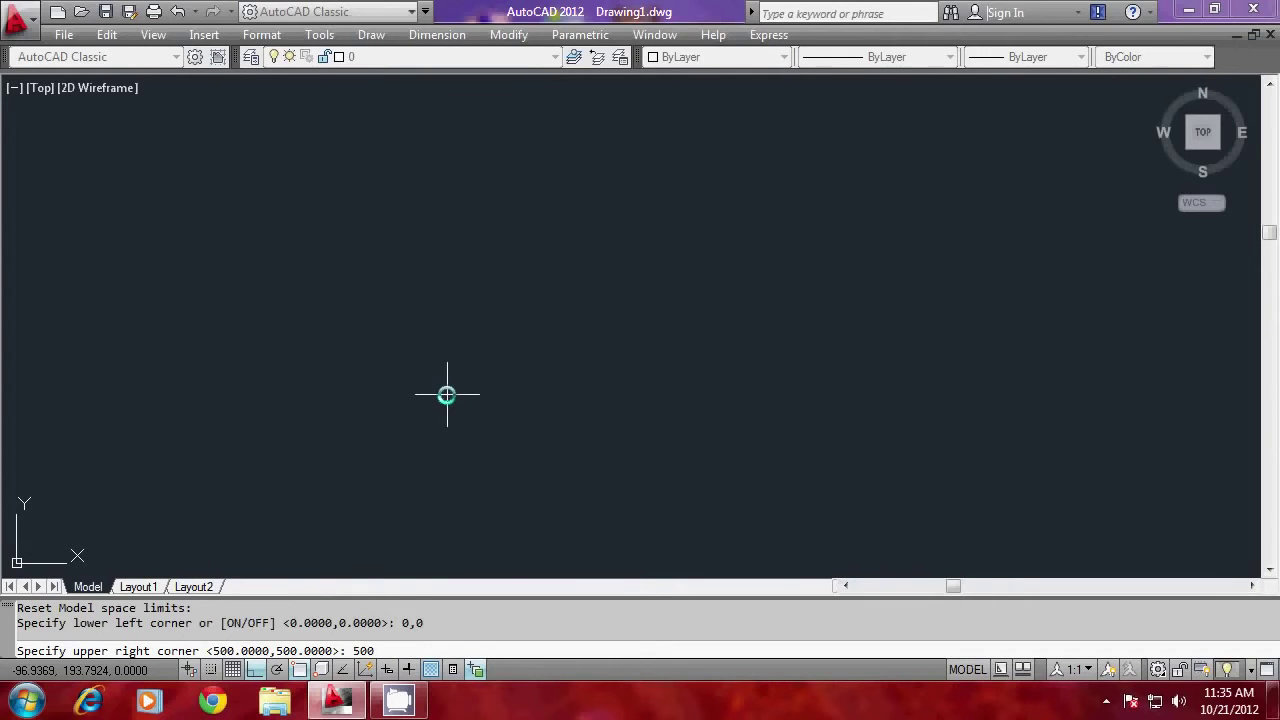
{"action": "type", "text": ",500"}
{"action": "key", "text": "Return"}
{"action": "type", "text": "Z"}
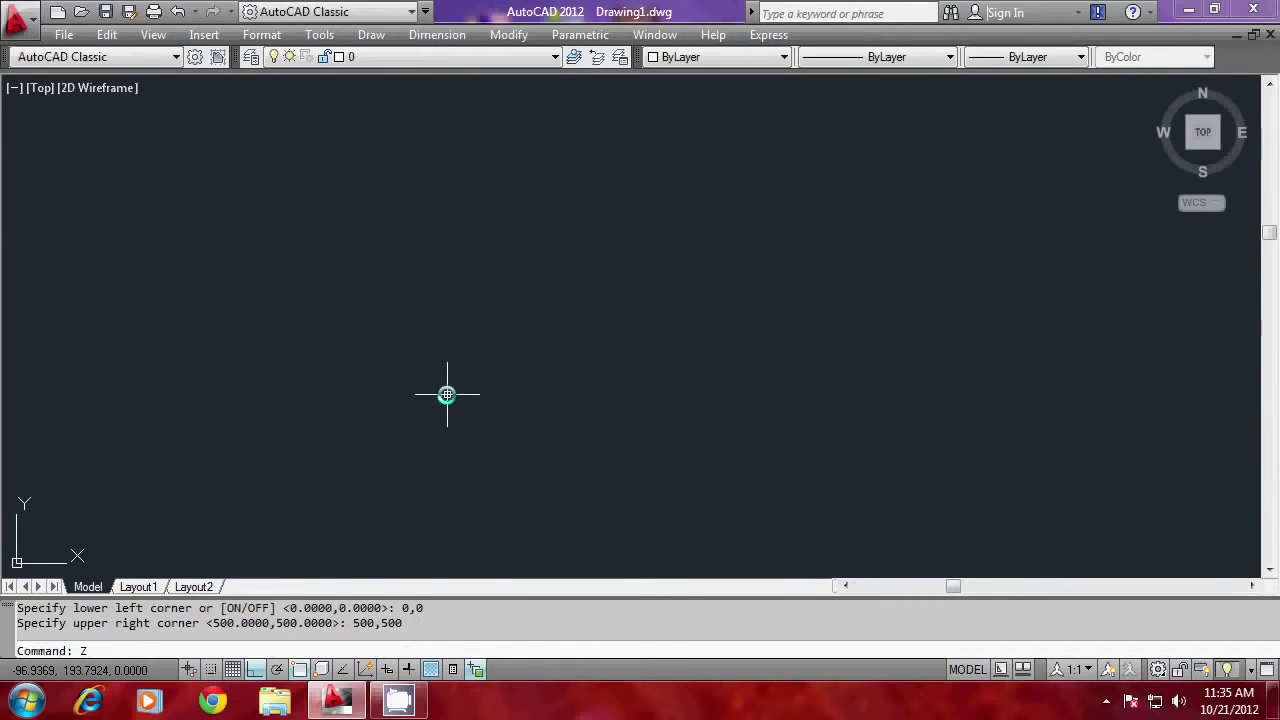
{"action": "key", "text": "Return"}
{"action": "type", "text": "A"}
{"action": "key", "text": "Return"}
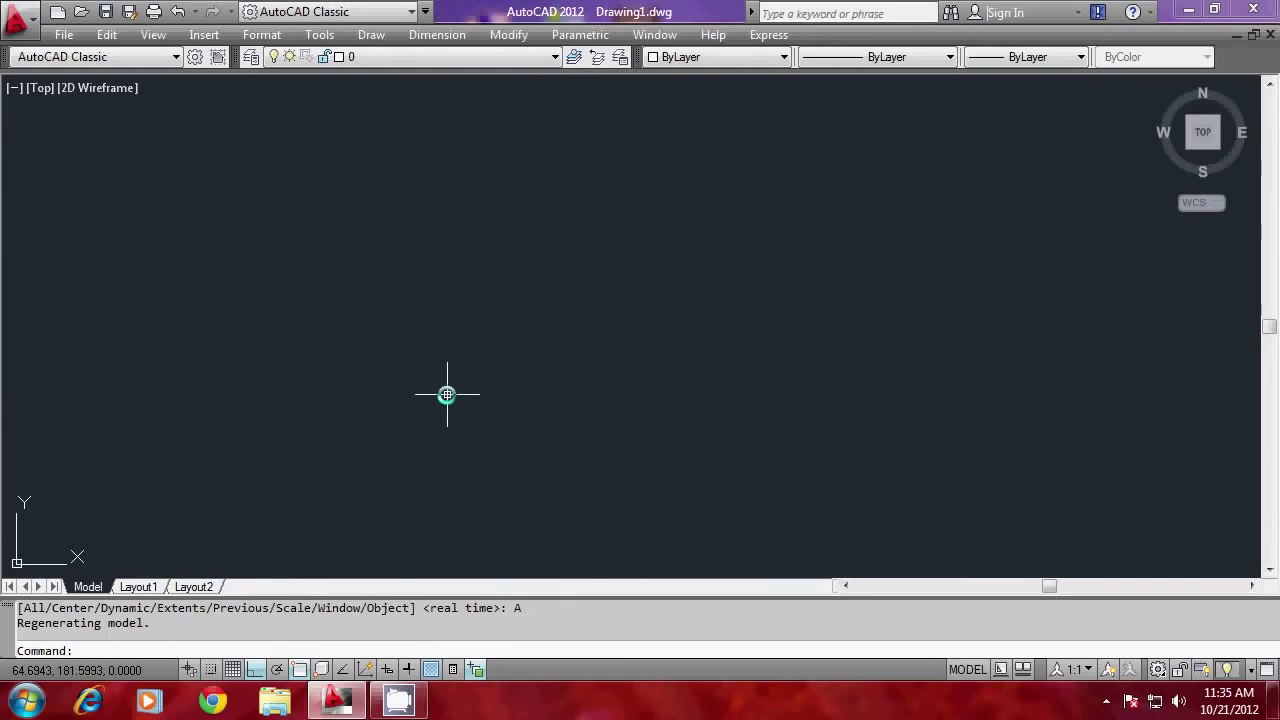
Draw an open U-shaped wall polyline with segments 420 up, 360 to the right and 420 down
{"action": "type", "text": "PL"}
{"action": "key", "text": "Return"}
{"action": "left_click", "coordinate": [277, 516]}
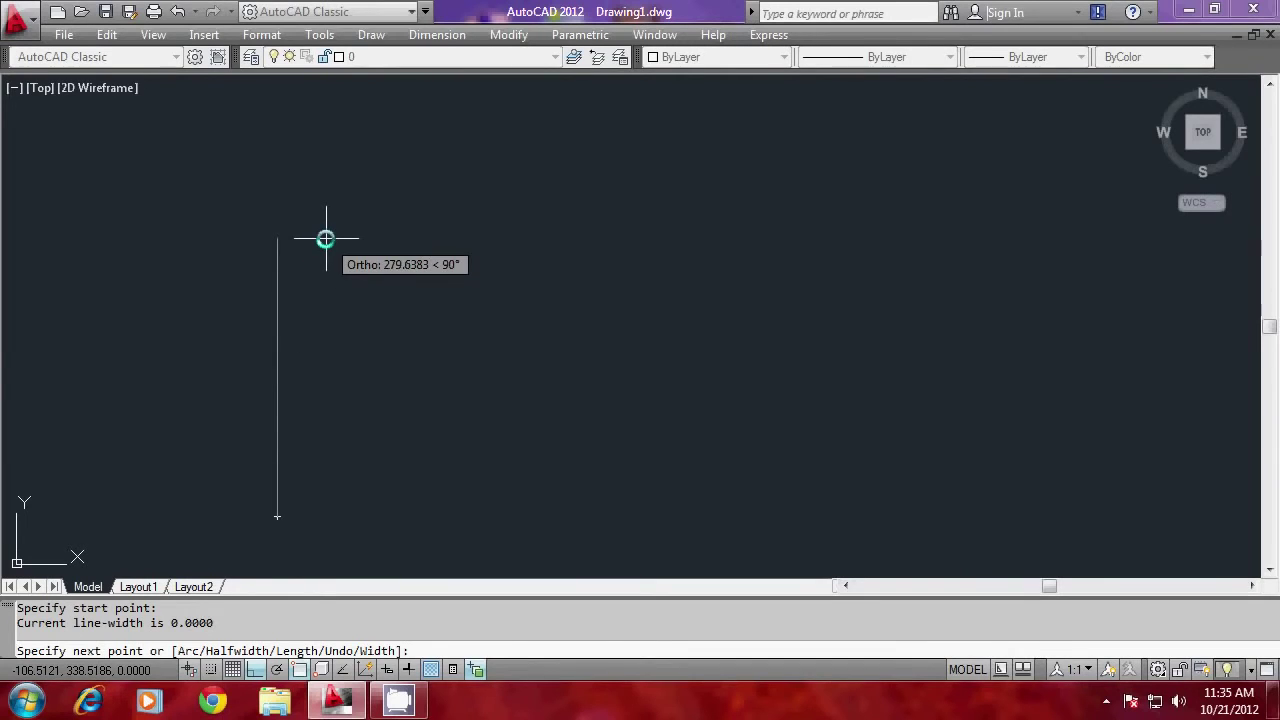
{"action": "type", "text": "420"}
{"action": "key", "text": "Return"}
{"action": "type", "text": "300"}
{"action": "key", "text": "BackSpace"}
{"action": "key", "text": "BackSpace"}
{"action": "type", "text": "60"}
{"action": "key", "text": "Return"}
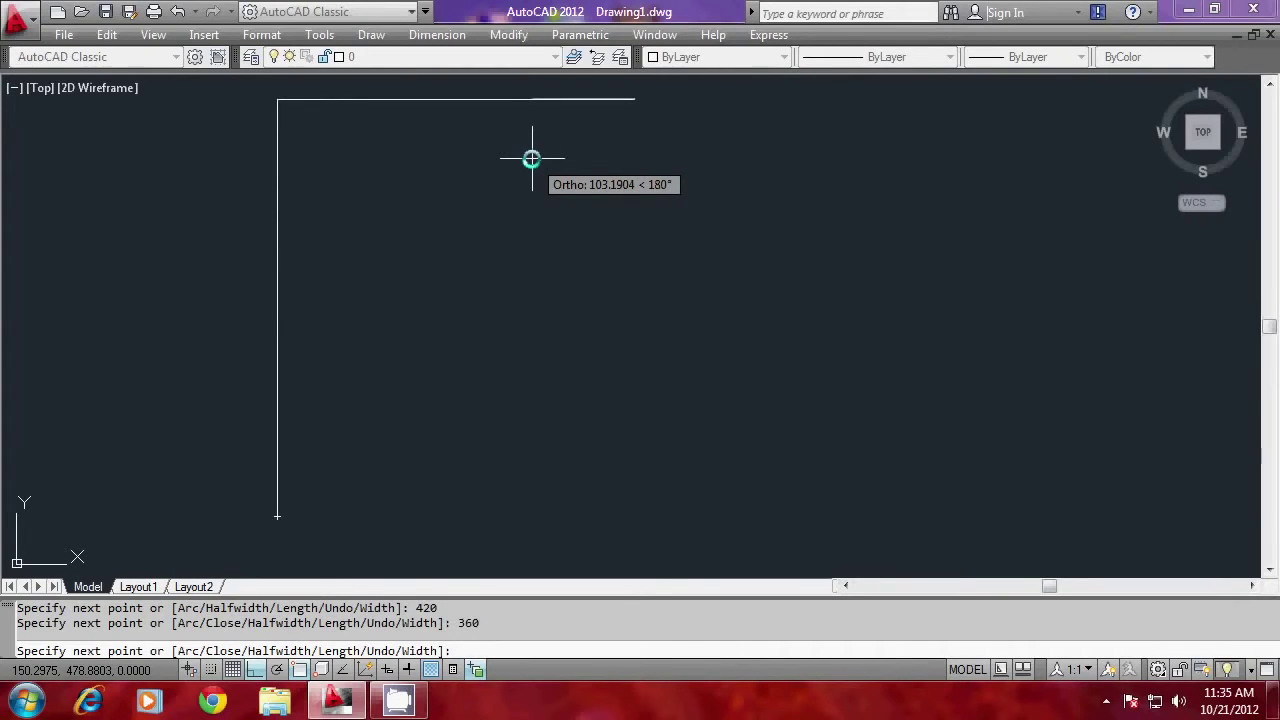
{"action": "type", "text": "420"}
{"action": "key", "text": "Return"}
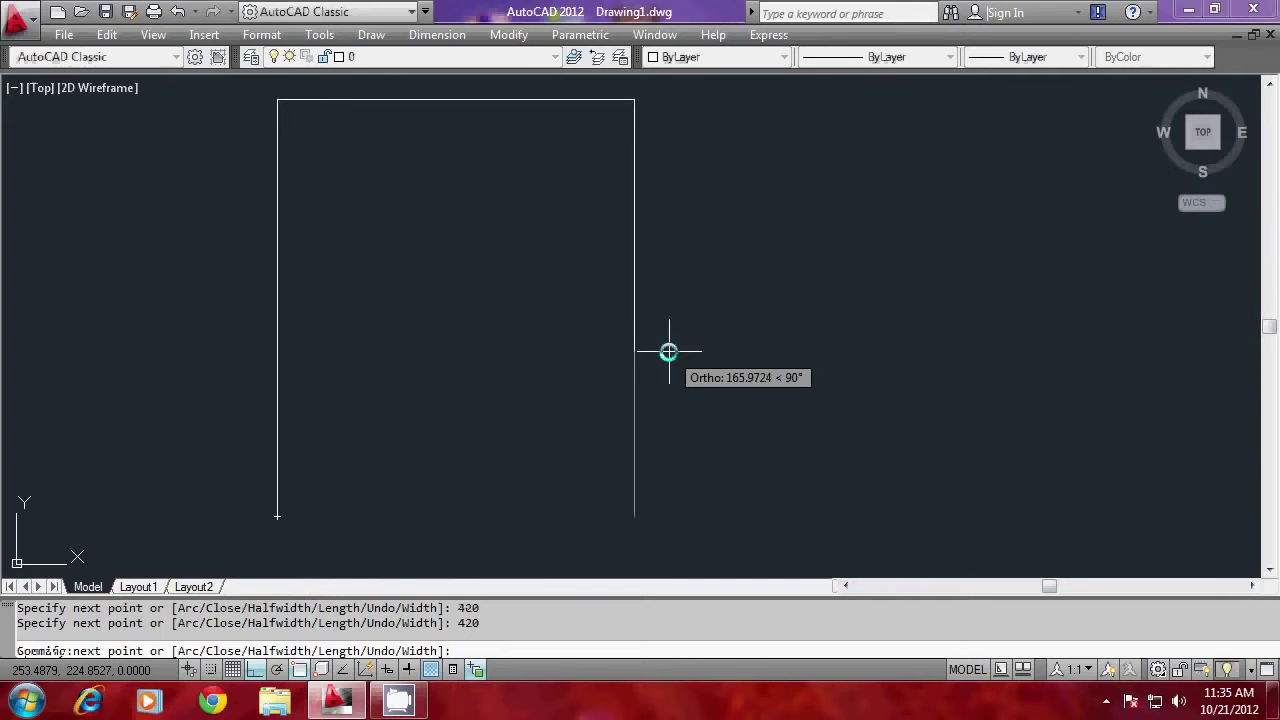
{"action": "key", "text": "Return"}
Offset the U-shaped polyline outward by 24 to form the wall thickness
{"action": "type", "text": "o"}
{"action": "key", "text": "Return"}
{"action": "type", "text": "24"}
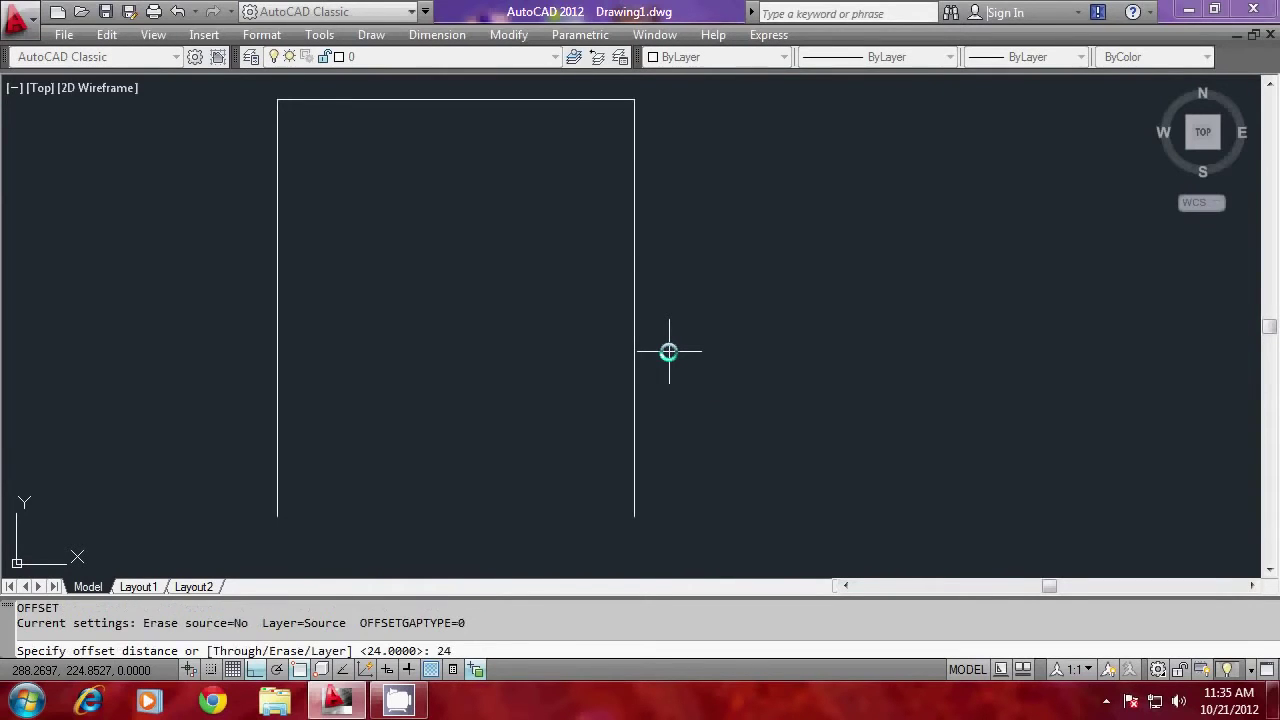
{"action": "key", "text": "Return"}
{"action": "left_click", "coordinate": [633, 377]}
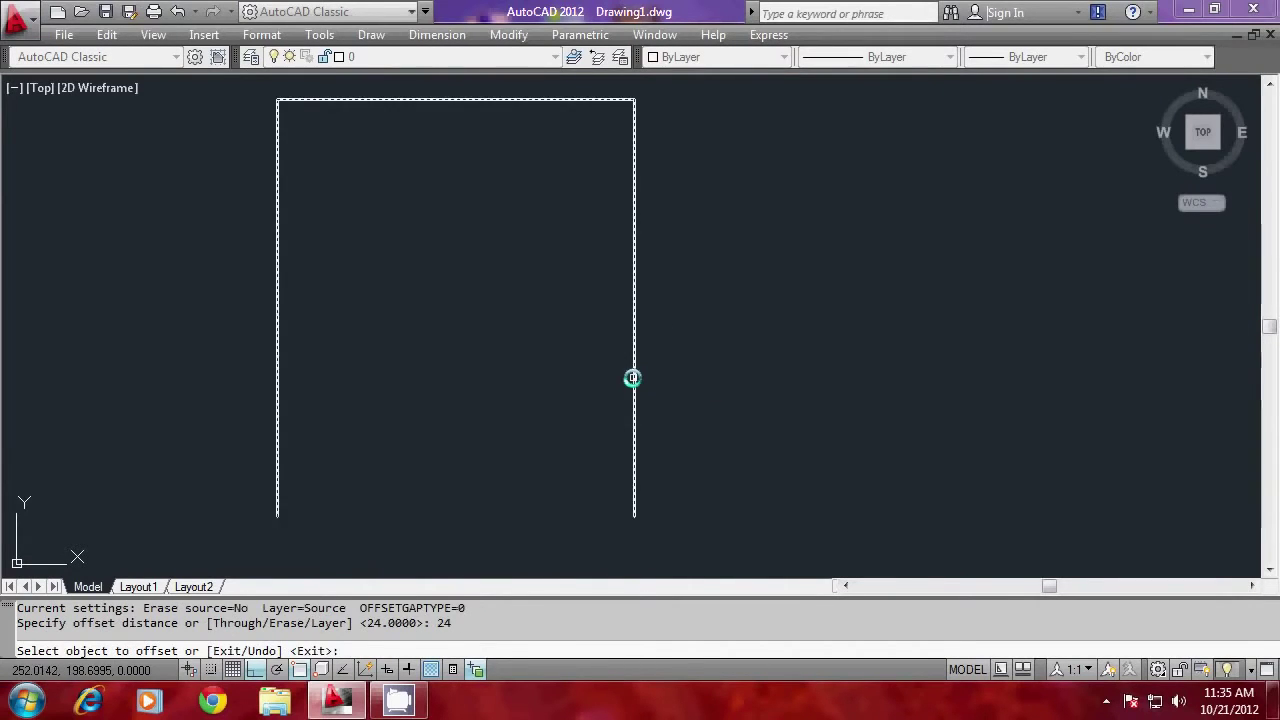
{"action": "left_click", "coordinate": [695, 377]}
{"action": "key", "text": "Escape"}
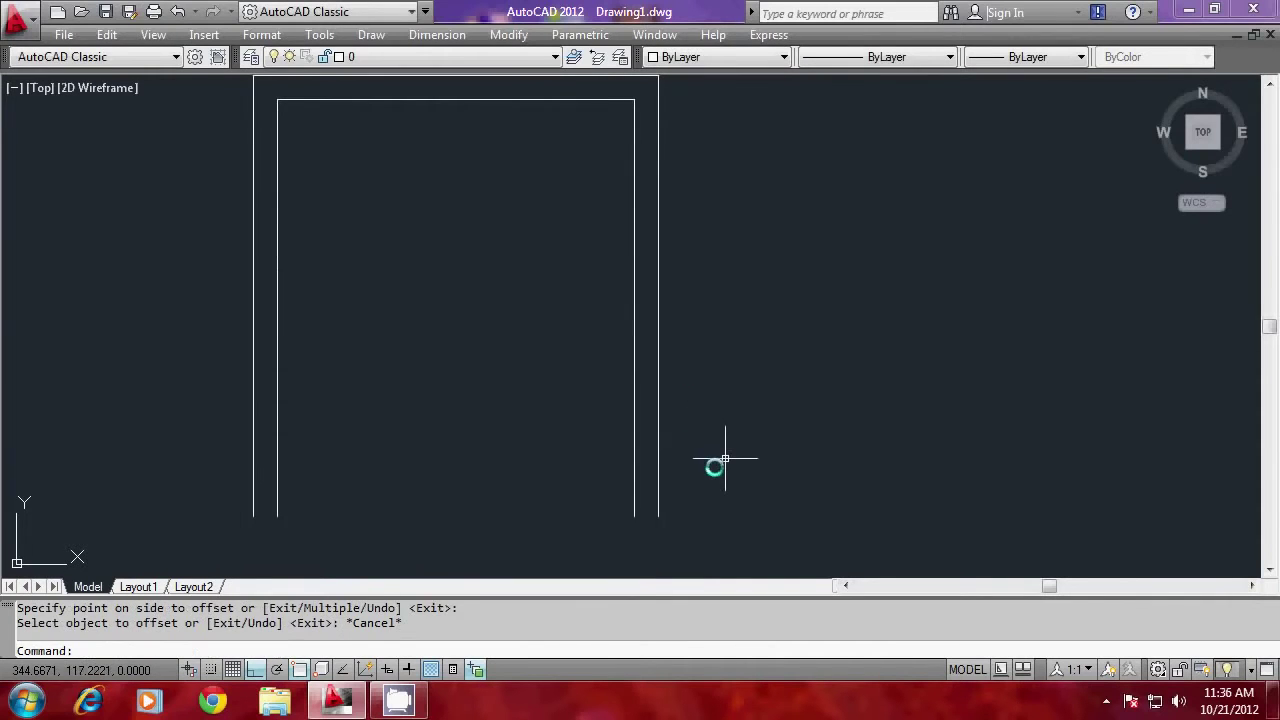
{"action": "key", "text": "Escape"}
{"action": "key", "text": "Escape"}
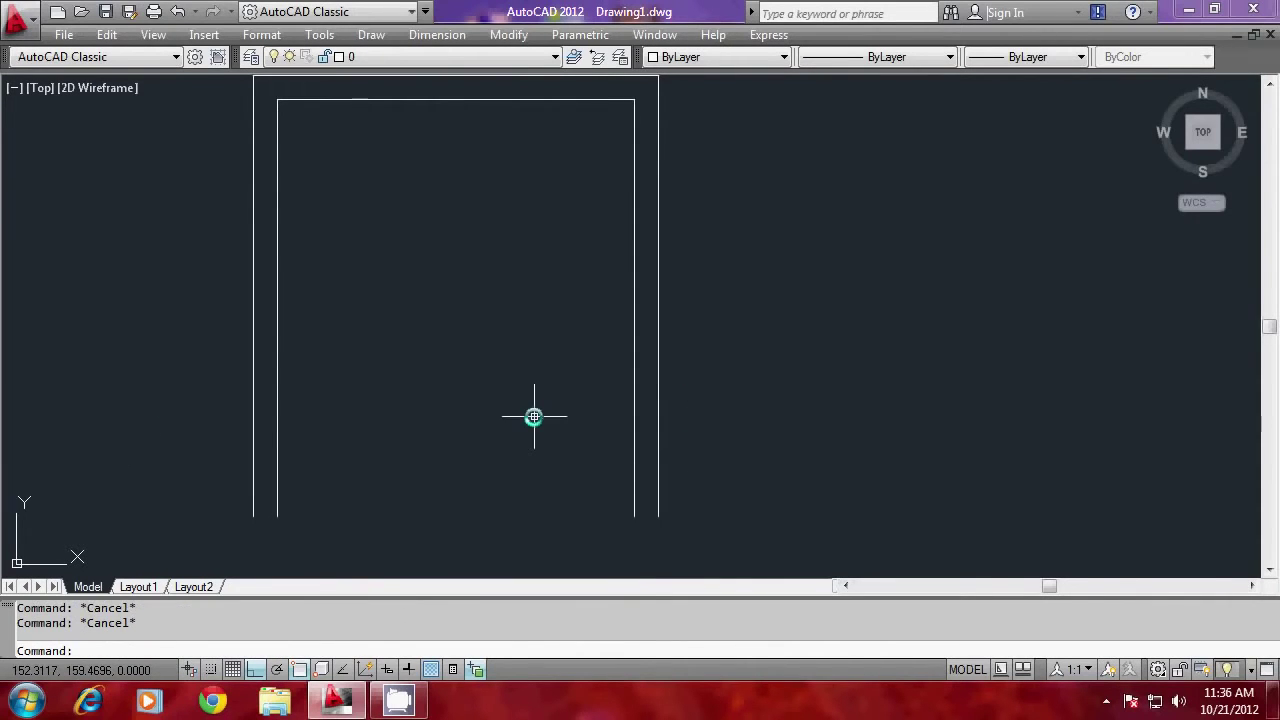
Close both open lower ends of the wall outline with short polylines between the inner and outer lines
{"action": "type", "text": "PL"}
{"action": "key", "text": "Return"}
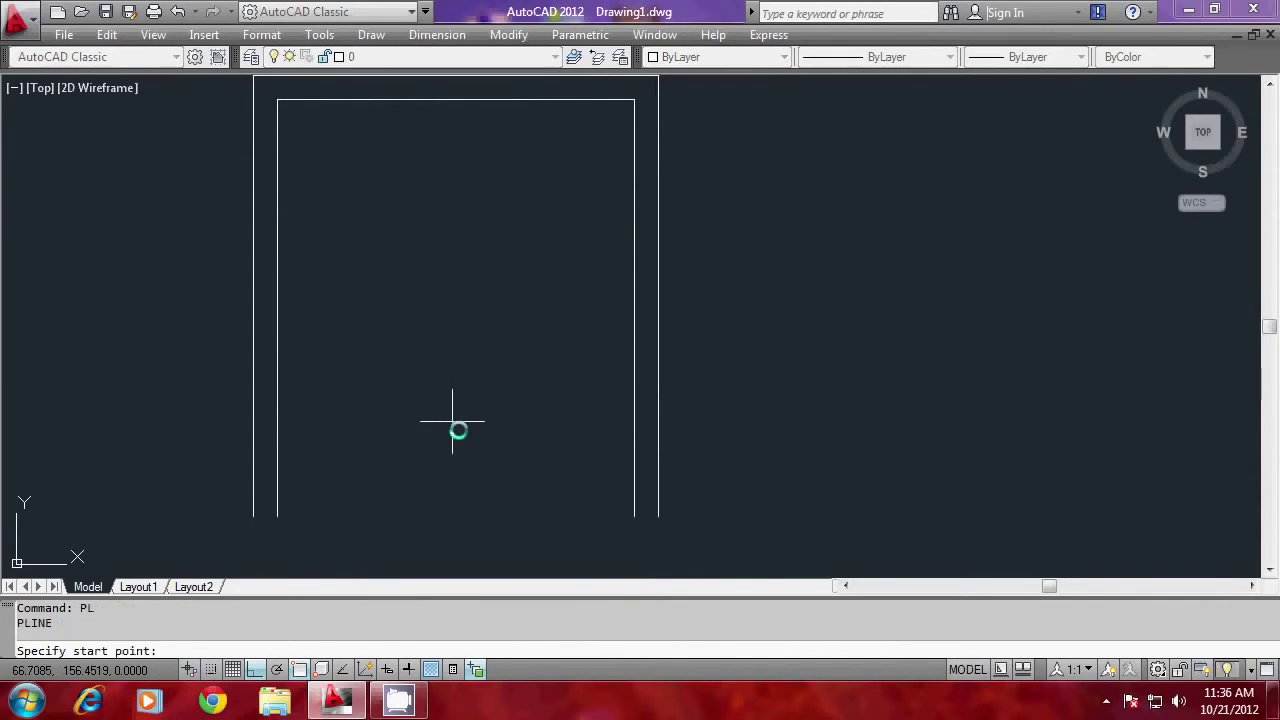
{"action": "left_click", "coordinate": [255, 517]}
{"action": "left_click", "coordinate": [277, 516]}
{"action": "key", "text": "Return"}
{"action": "key", "text": "Return"}
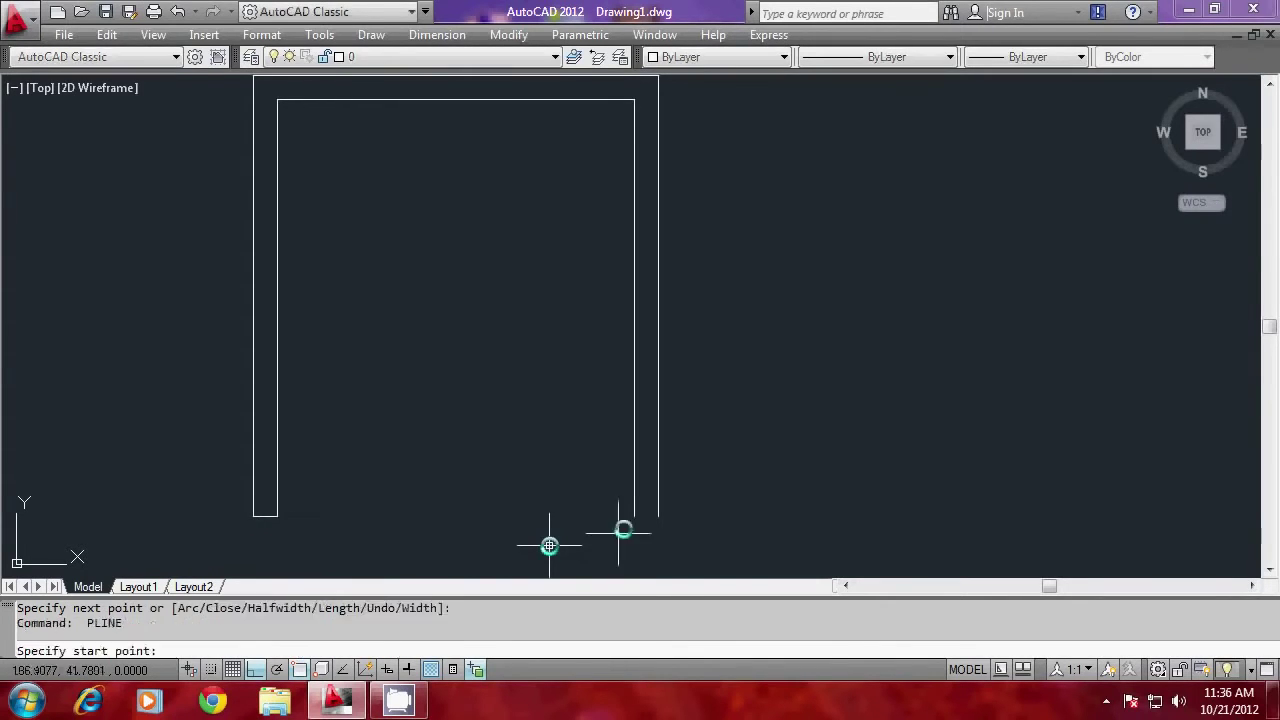
{"action": "left_click", "coordinate": [657, 516]}
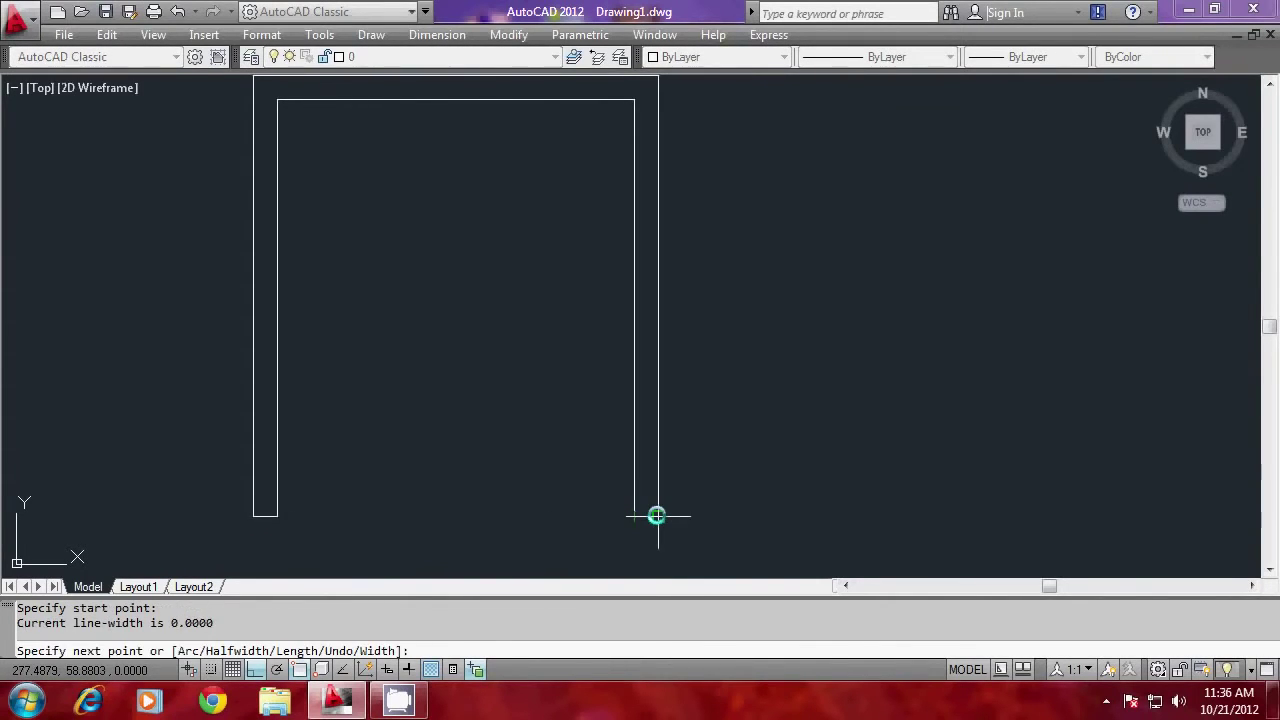
{"action": "left_click", "coordinate": [634, 516]}
{"action": "key", "text": "Return"}
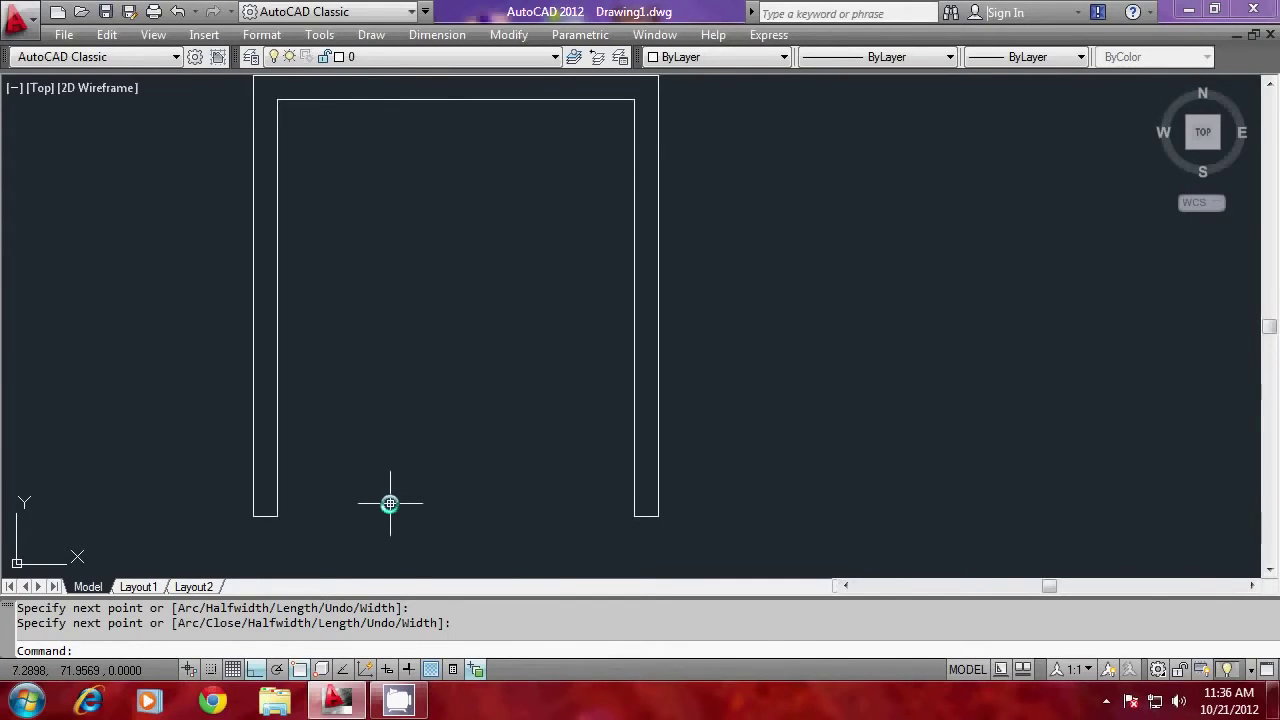
Join all the wall segments into a single closed polyline with Polyline Edit
{"action": "type", "text": "pedit"}
{"action": "key", "text": "Return"}
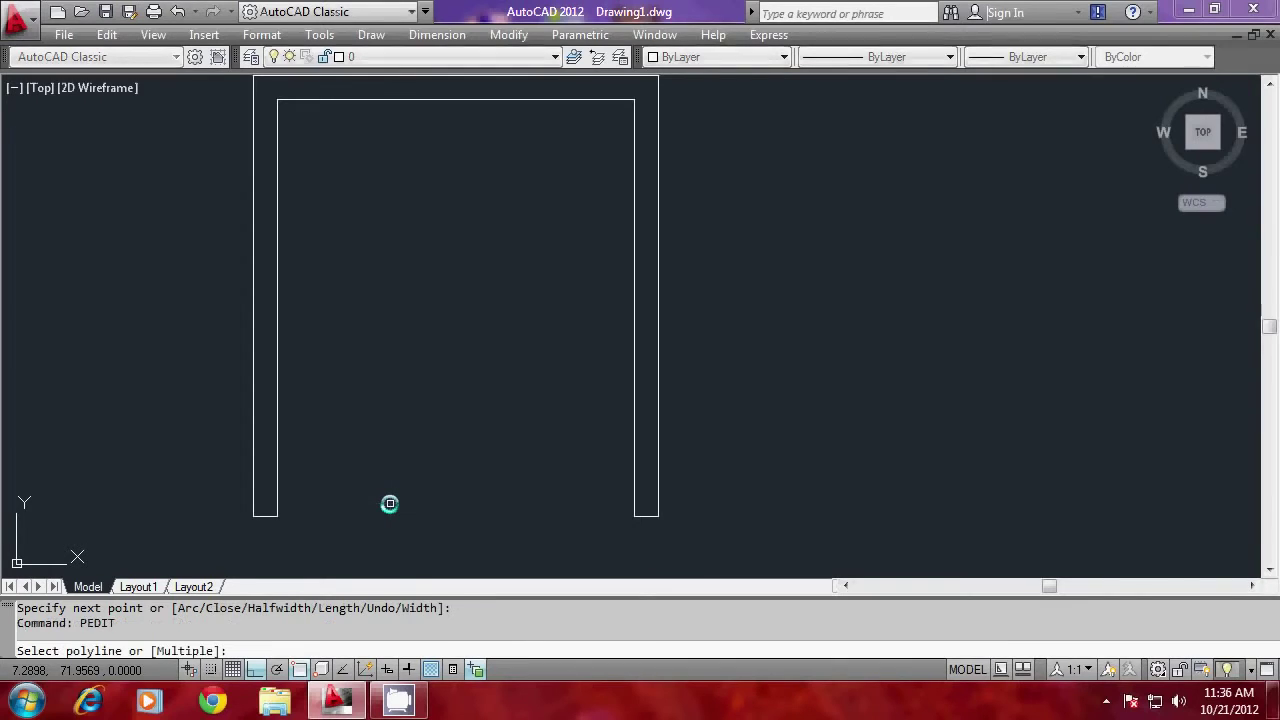
{"action": "type", "text": "L"}
{"action": "key", "text": "Return"}
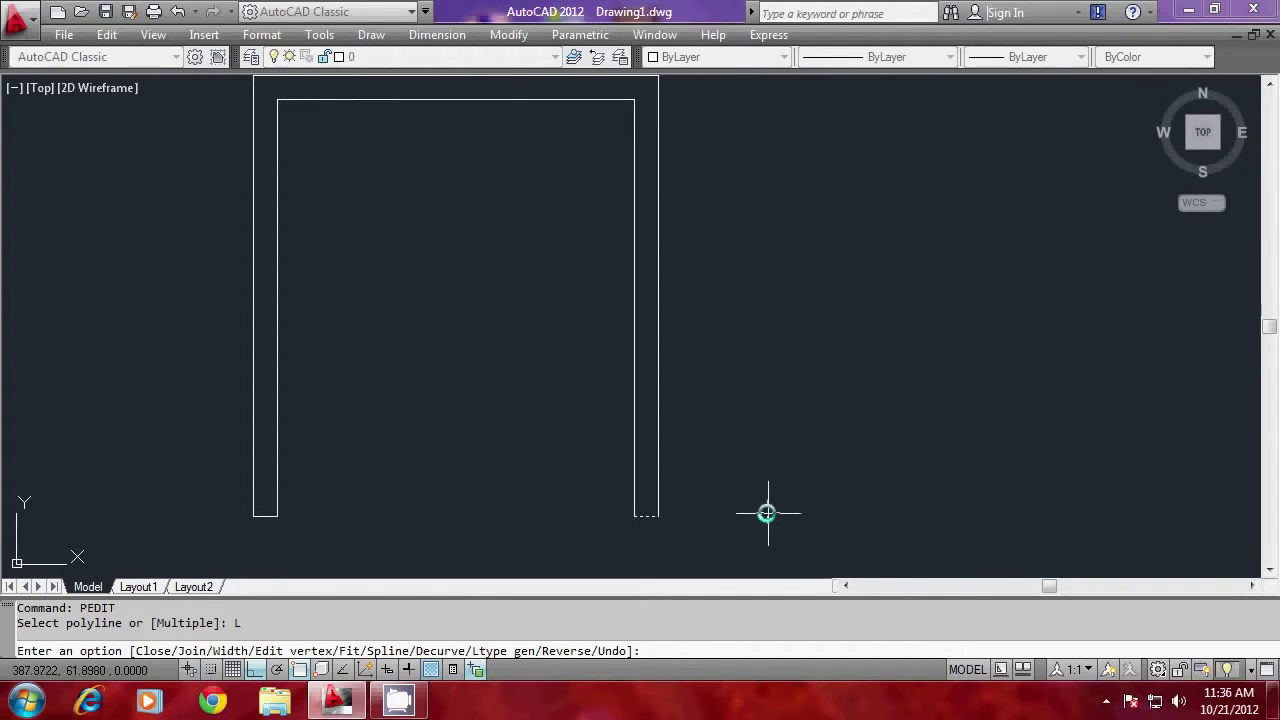
{"action": "type", "text": "J"}
{"action": "key", "text": "Return"}
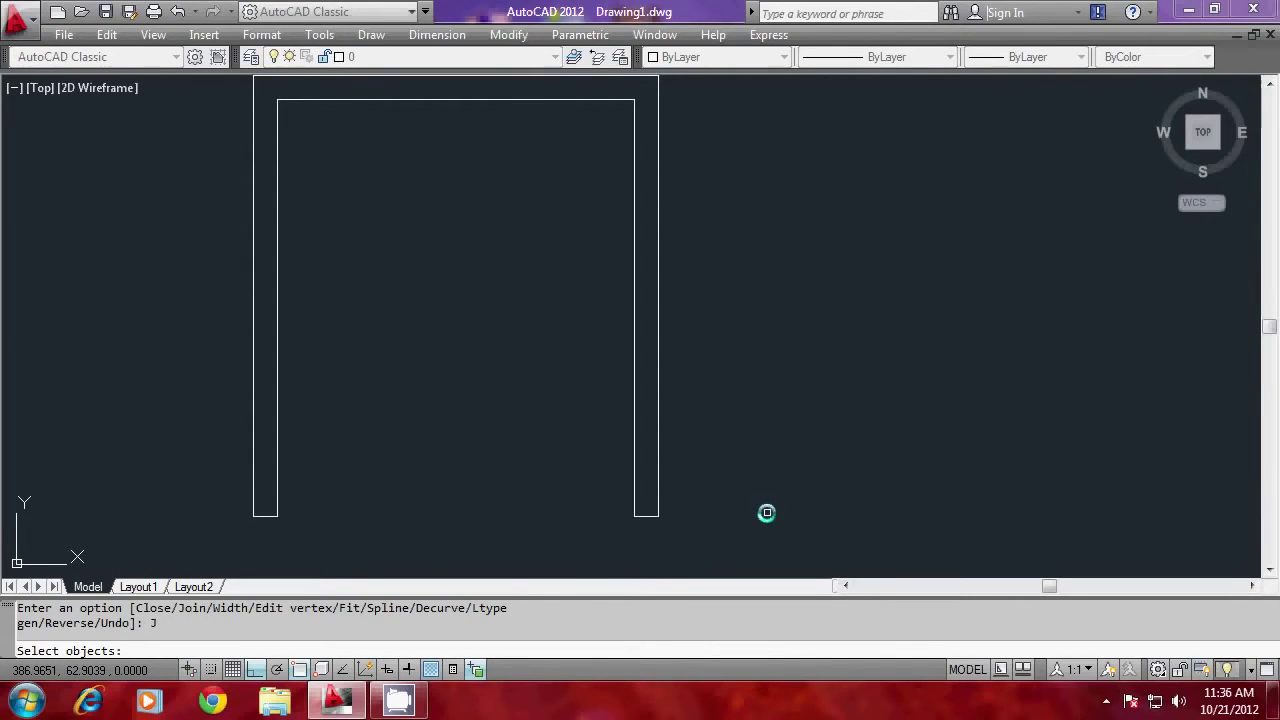
{"action": "type", "text": "ALL"}
{"action": "key", "text": "Return"}
{"action": "key", "text": "Return"}
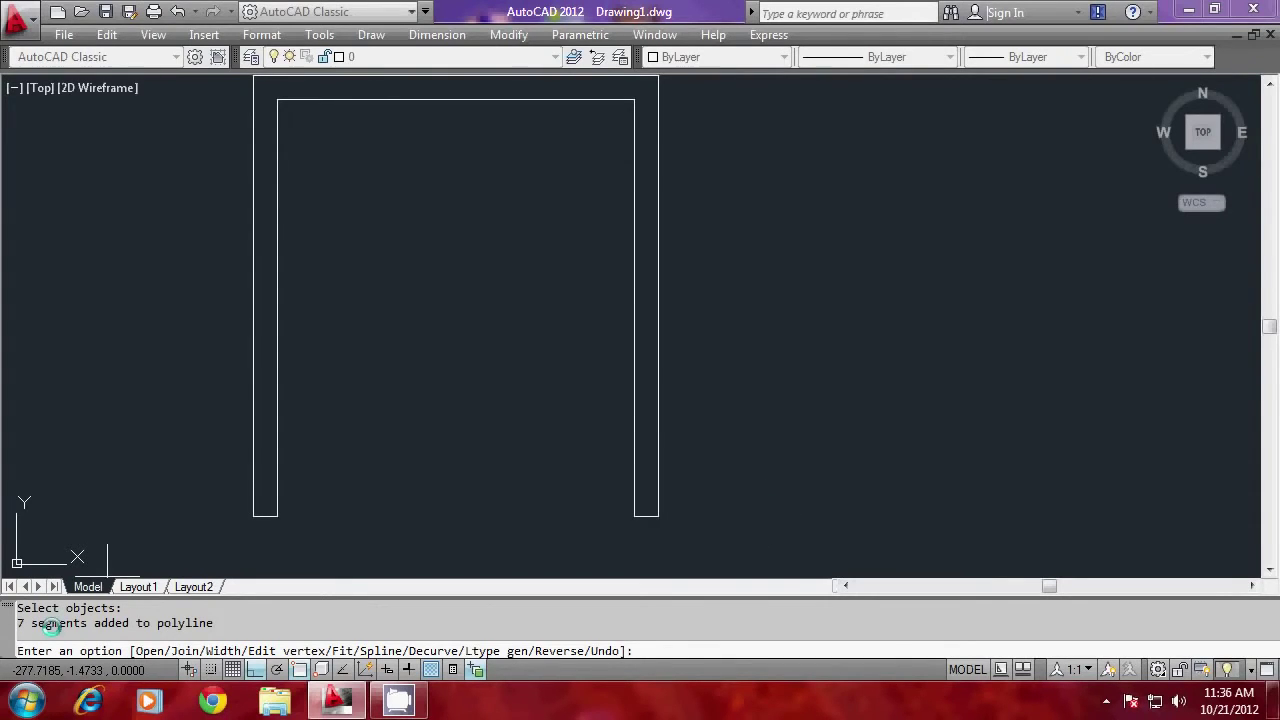
{"action": "key", "text": "Return"}
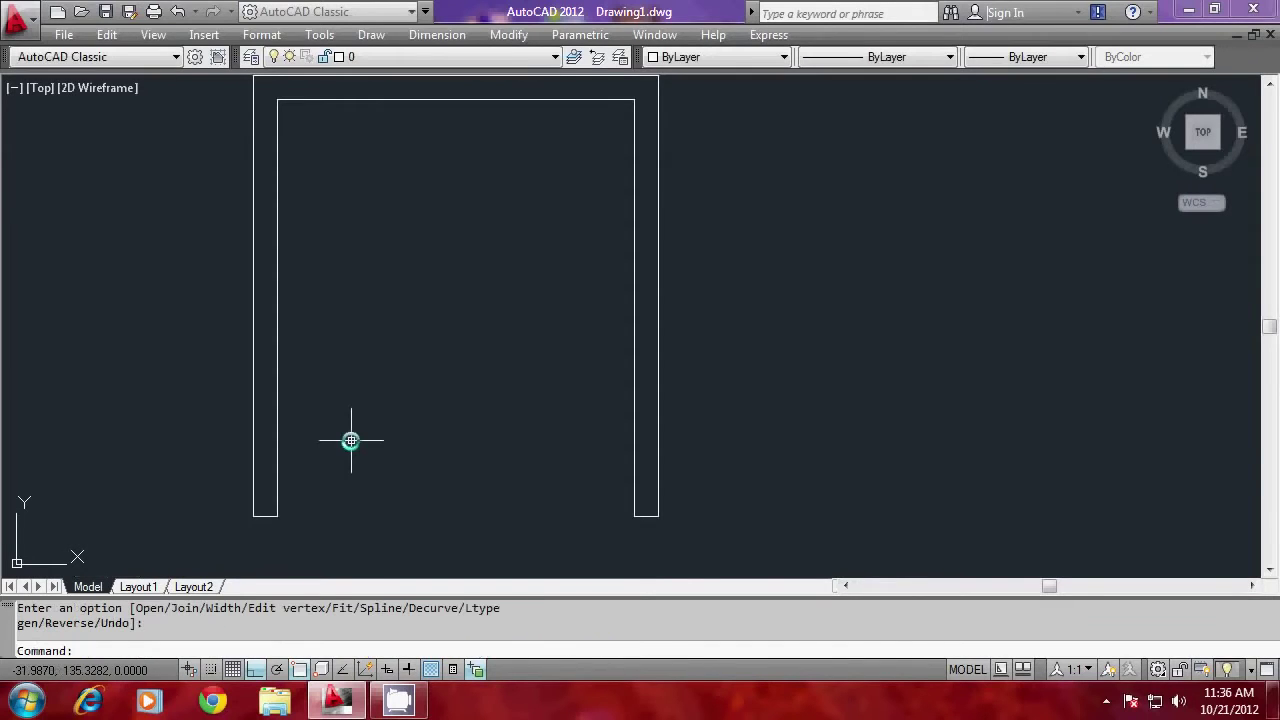
Extrude the closed wall outline to a height of 300
{"action": "type", "text": "EXT"}
{"action": "key", "text": "Return"}
{"action": "type", "text": "L"}
{"action": "key", "text": "Return"}
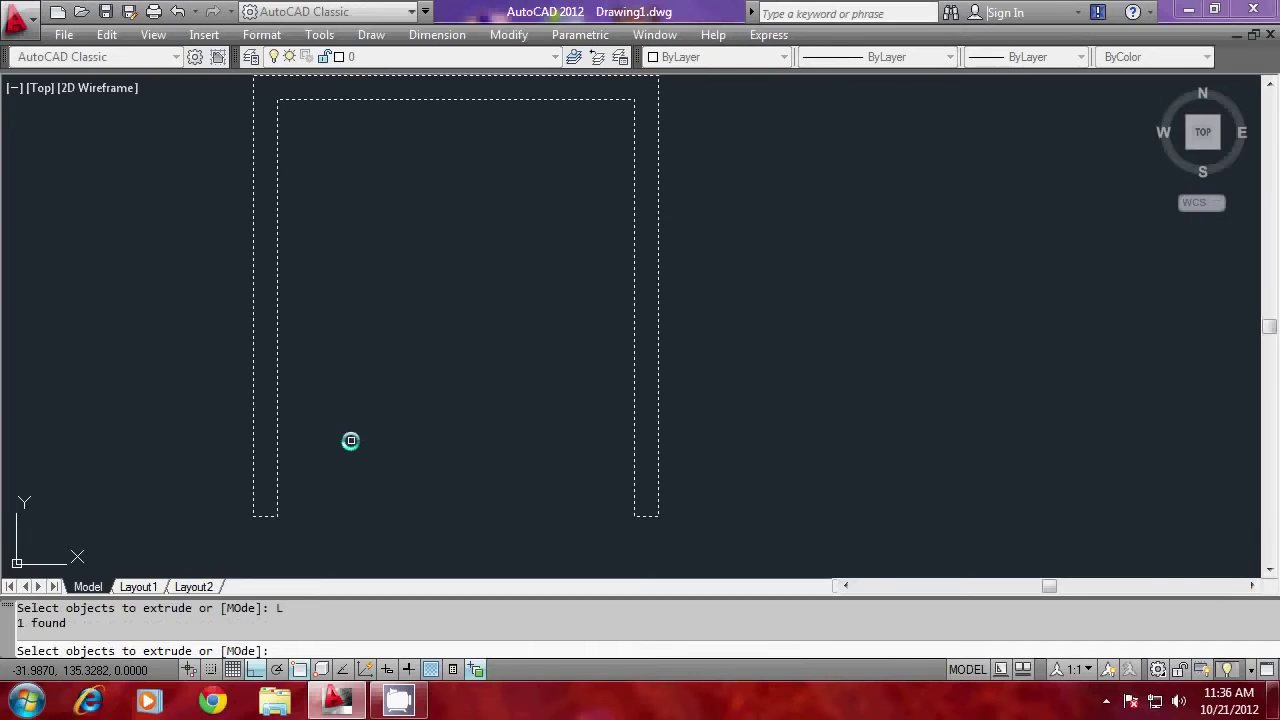
{"action": "key", "text": "Return"}
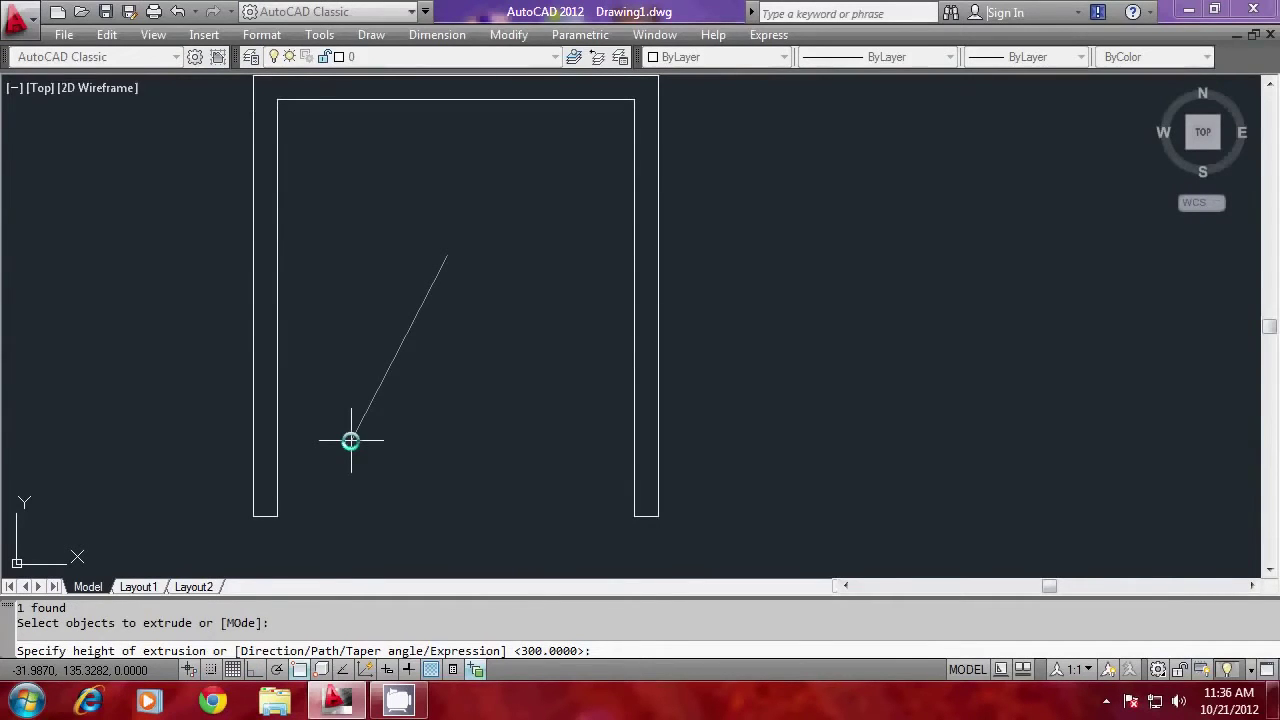
{"action": "type", "text": "300"}
{"action": "key", "text": "Return"}
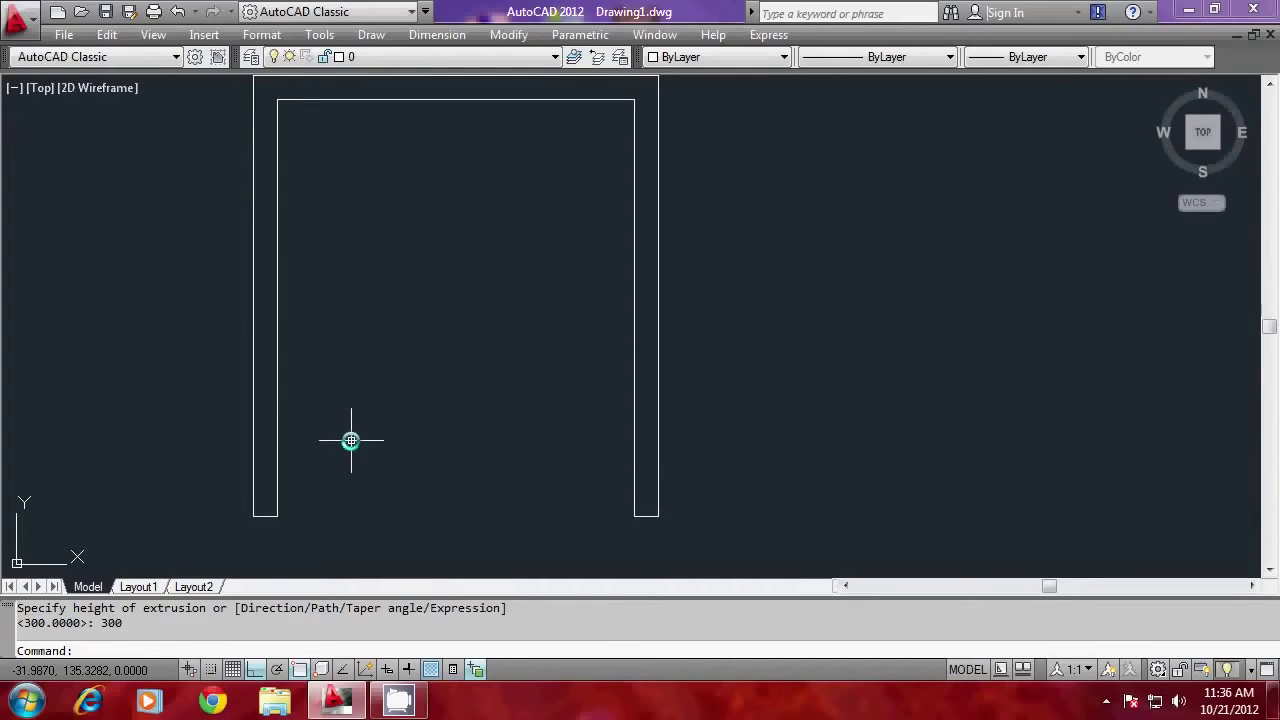
{"action": "type", "text": "VPOINT"}
{"action": "key", "text": "Return"}
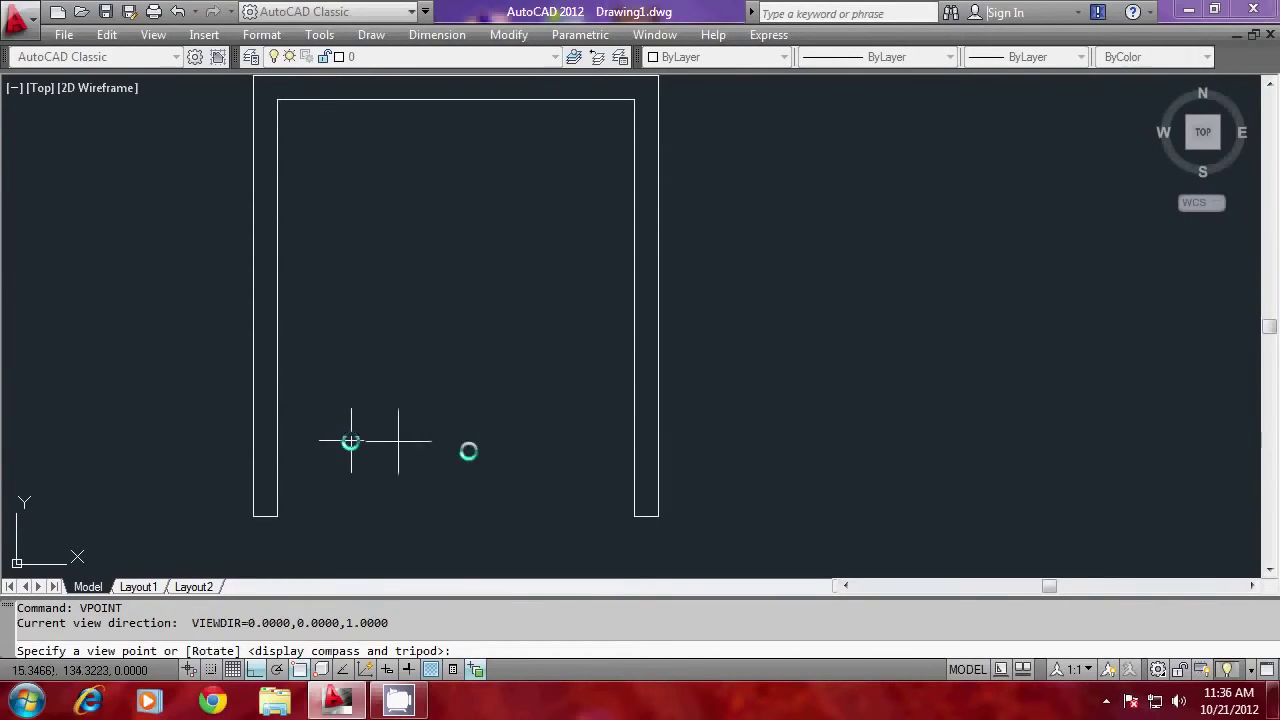
{"action": "key", "text": "Escape"}
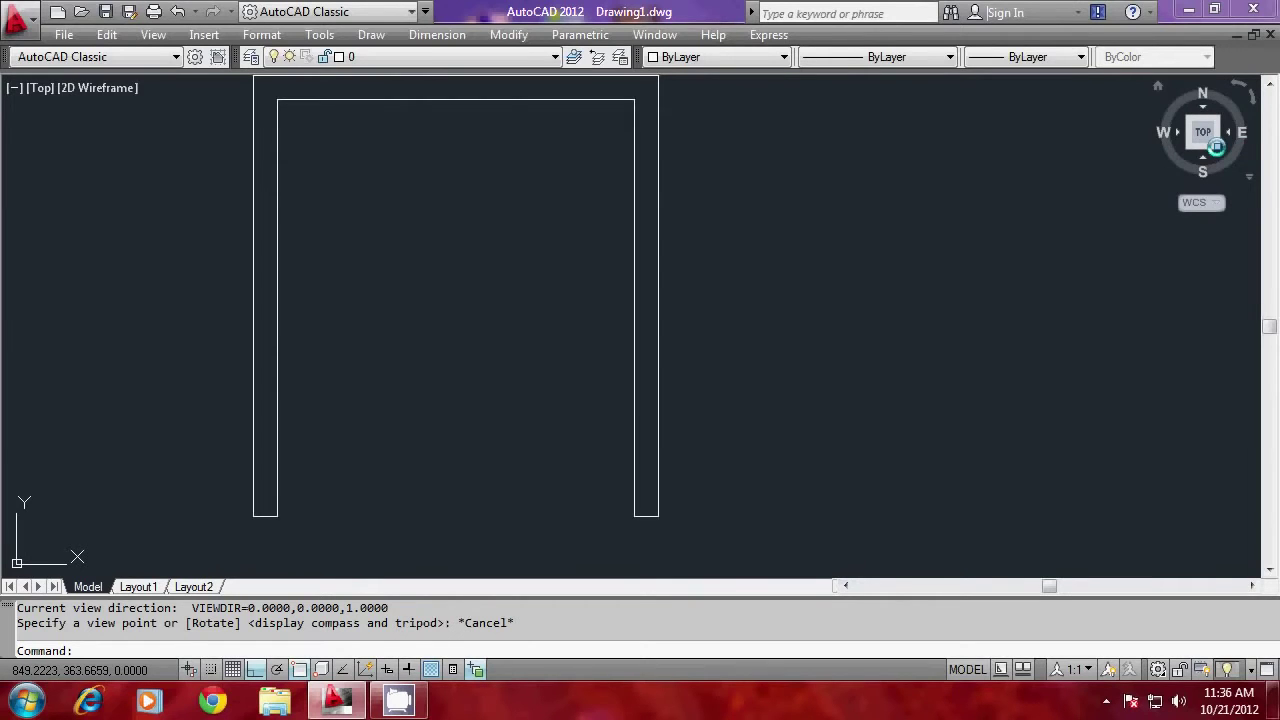
Switch the model to the SE Isometric view
{"action": "left_click", "coordinate": [1215, 147]}
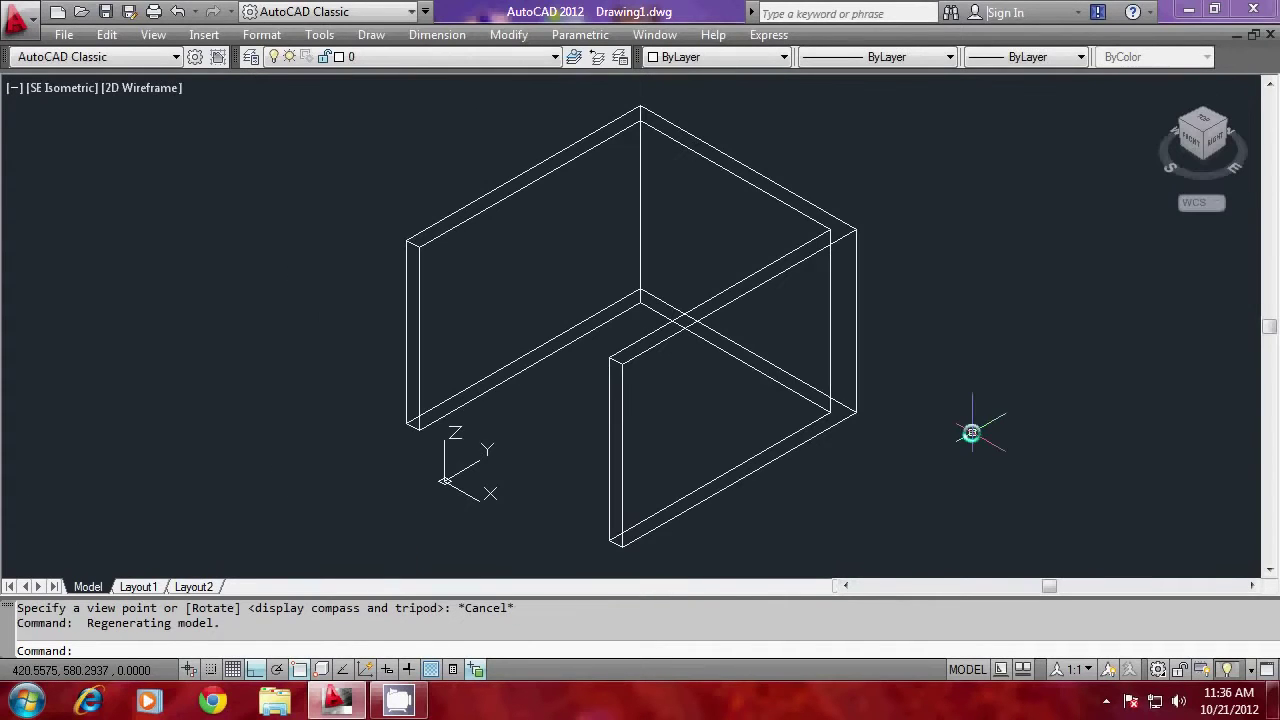
Set the UCS at the inner bottom corner of the left wall's open end, with X along the wall and Y upward
{"action": "key", "text": "Escape"}
{"action": "key", "text": "Escape"}
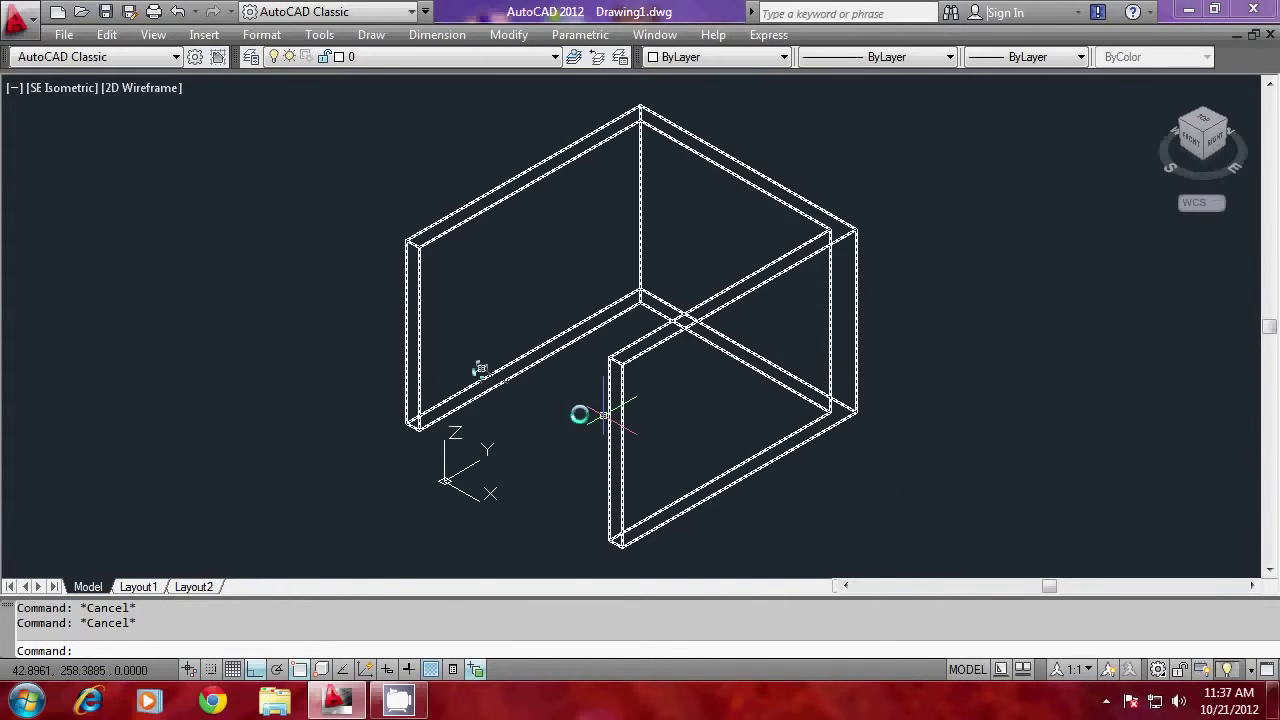
{"action": "scroll", "coordinate": [486, 443], "scroll_direction": "up", "scroll_amount": 2}
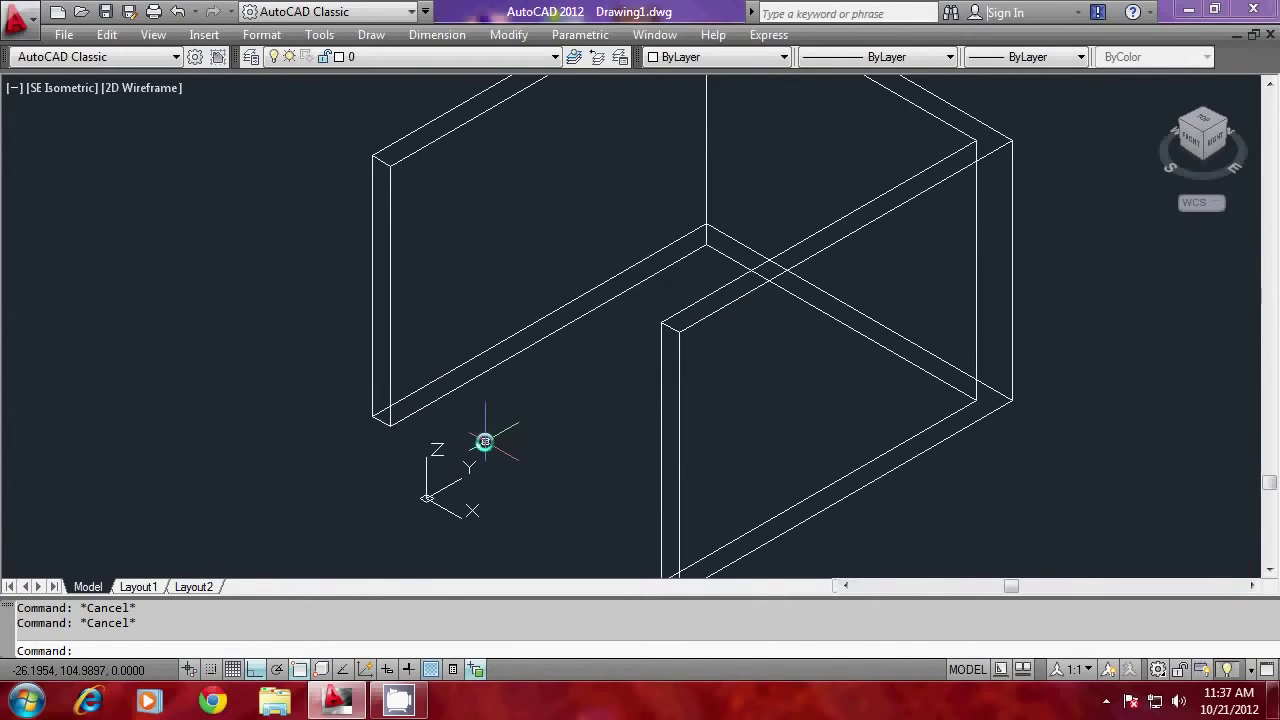
{"action": "scroll", "coordinate": [506, 382], "scroll_direction": "down", "scroll_amount": 1}
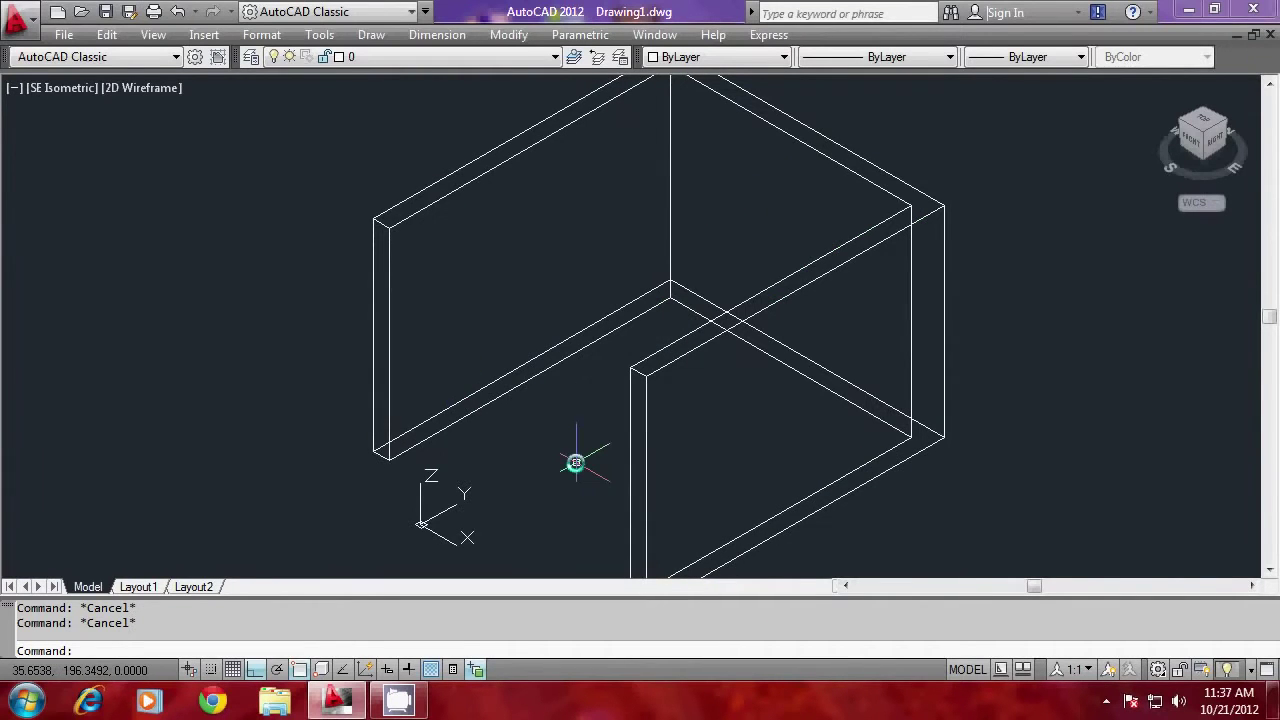
{"action": "type", "text": "UCS"}
{"action": "key", "text": "Return"}
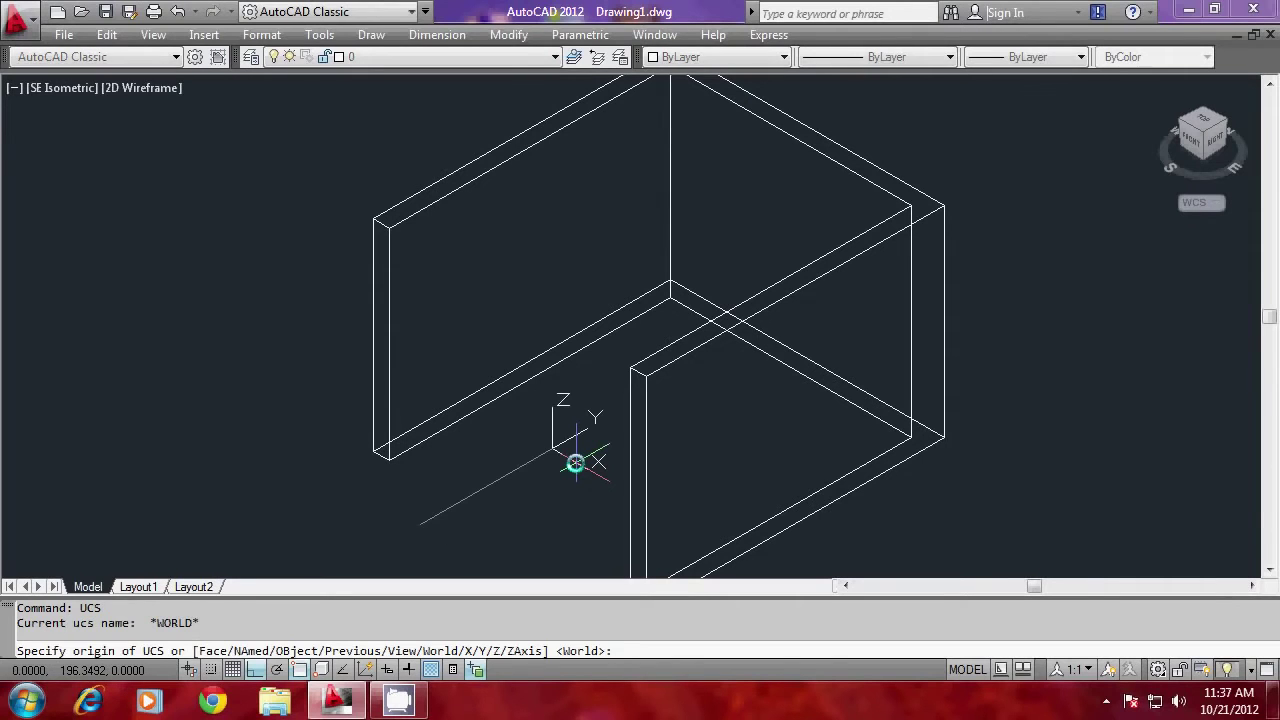
{"action": "left_click", "coordinate": [390, 462]}
{"action": "left_click", "coordinate": [648, 310]}
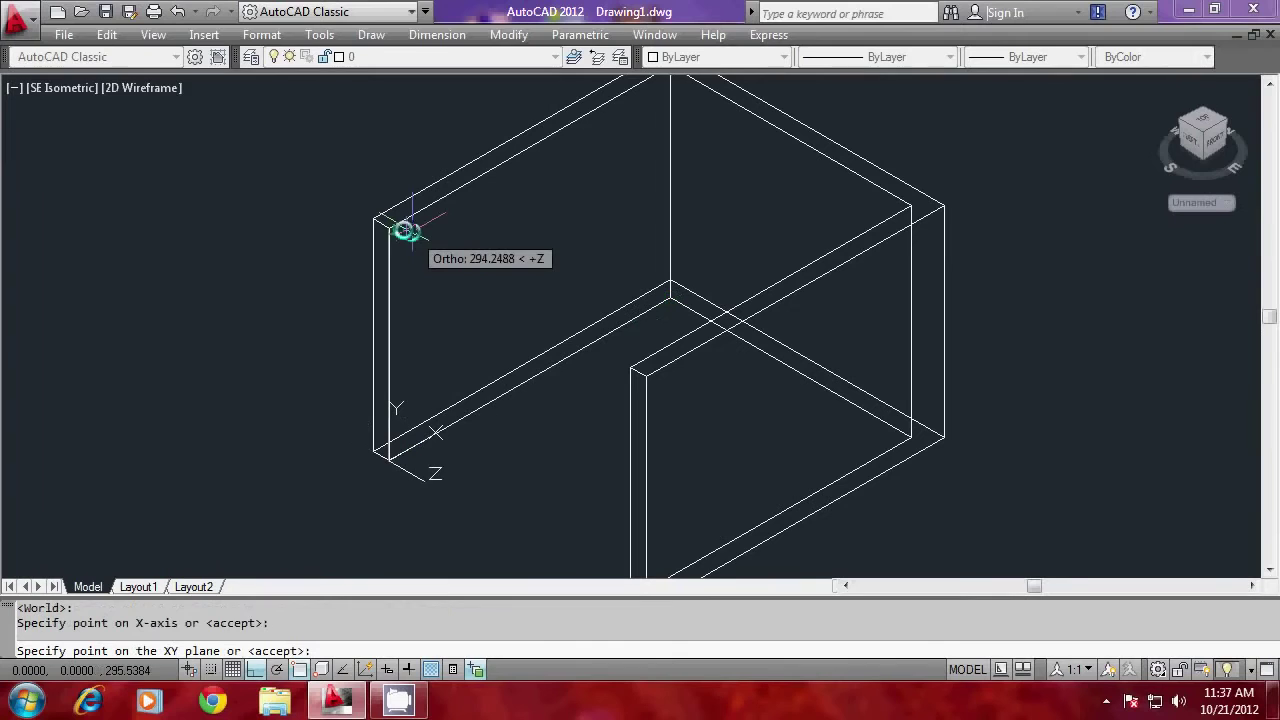
{"action": "left_click", "coordinate": [411, 232]}
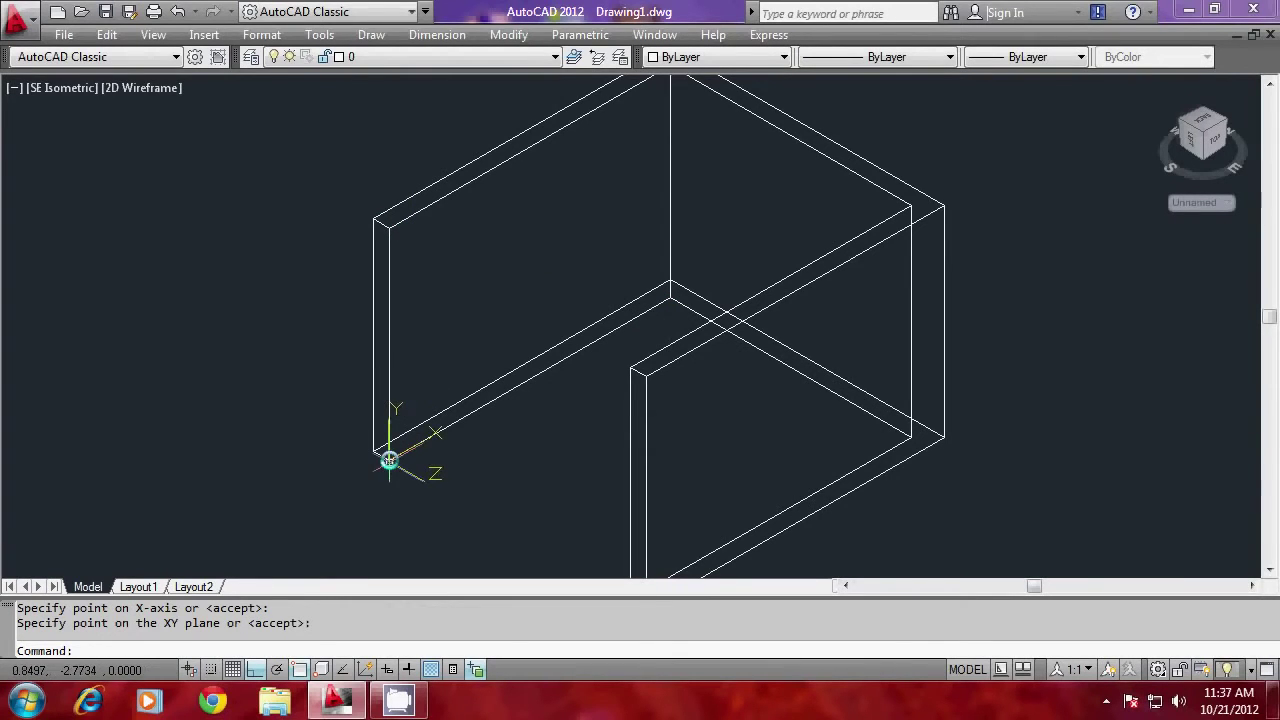
{"action": "scroll", "coordinate": [389, 459], "scroll_direction": "up", "scroll_amount": 3}
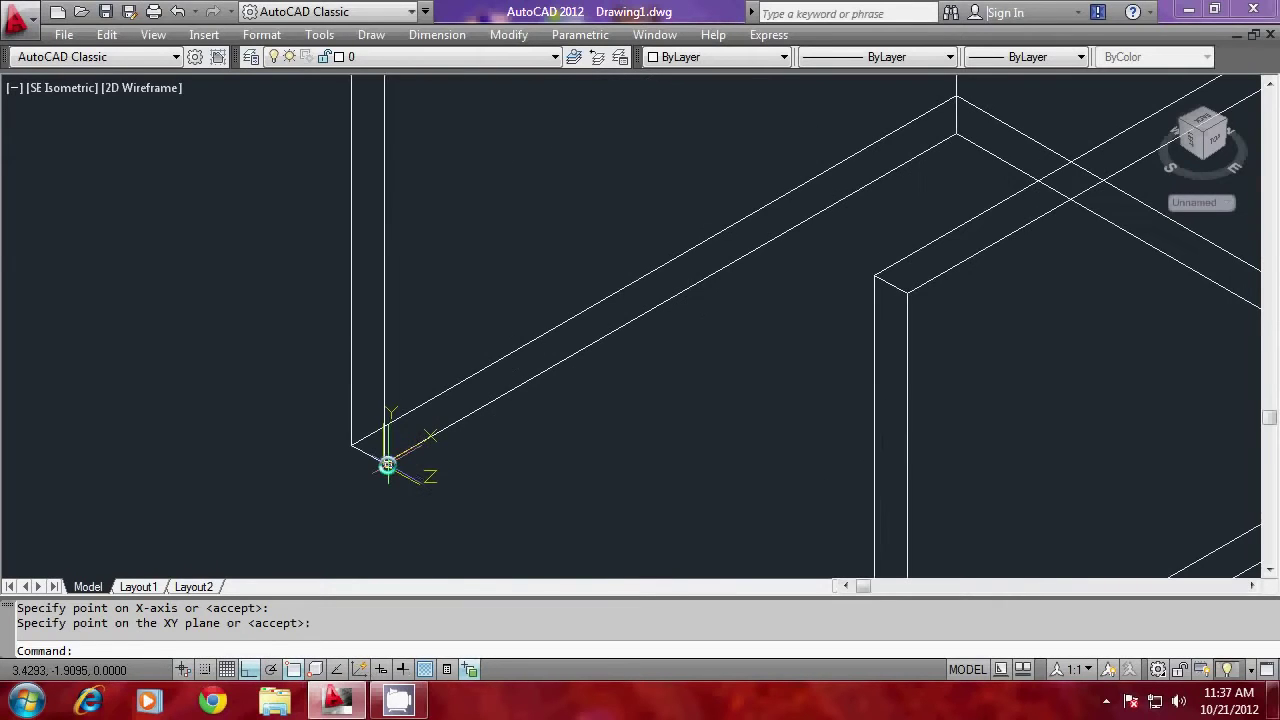
{"action": "scroll", "coordinate": [349, 526], "scroll_direction": "down", "scroll_amount": 3}
{"action": "type", "text": "pl"}
{"action": "key", "text": "Return"}
{"action": "type", "text": "0,24"}
{"action": "key", "text": "Return"}
{"action": "key", "text": "Escape"}
Draw a closed polyline door outline 90 wide and 210 high on the left wall's inner face, starting at 24,0
{"action": "type", "text": "pl"}
{"action": "key", "text": "Return"}
{"action": "type", "text": "24,0"}
{"action": "key", "text": "Return"}
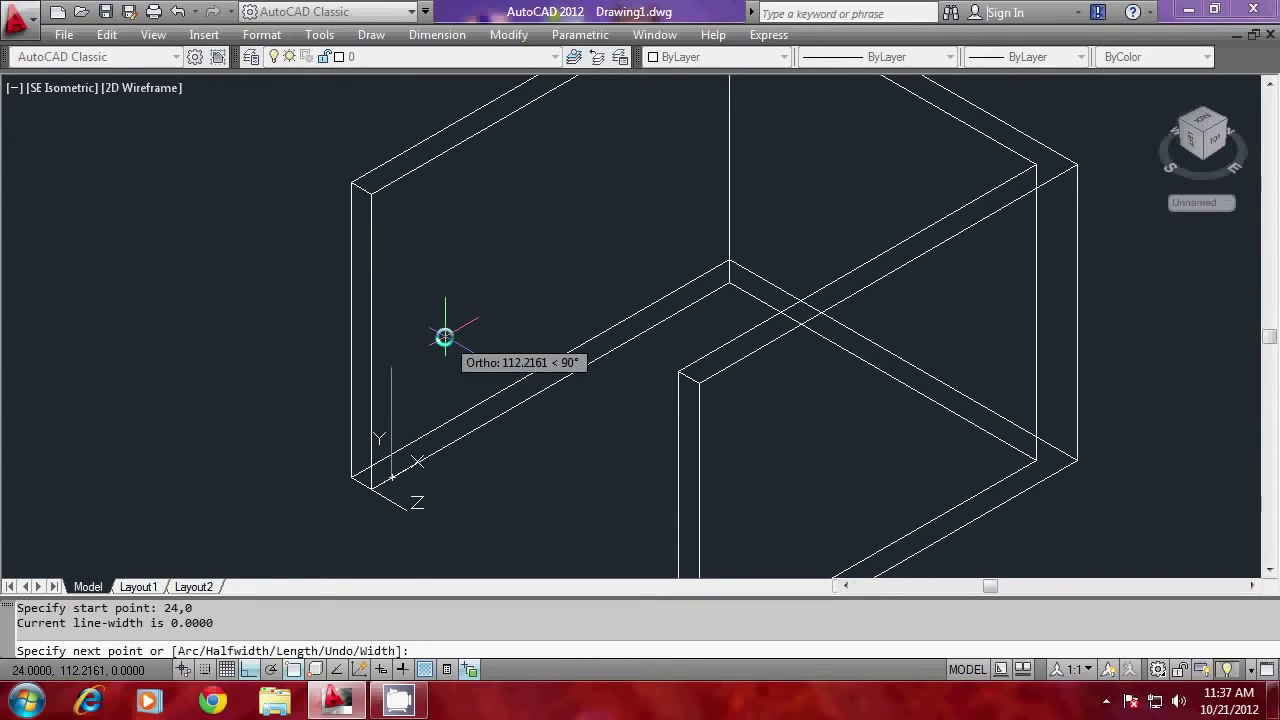
{"action": "scroll", "coordinate": [391, 462], "scroll_direction": "up", "scroll_amount": 1}
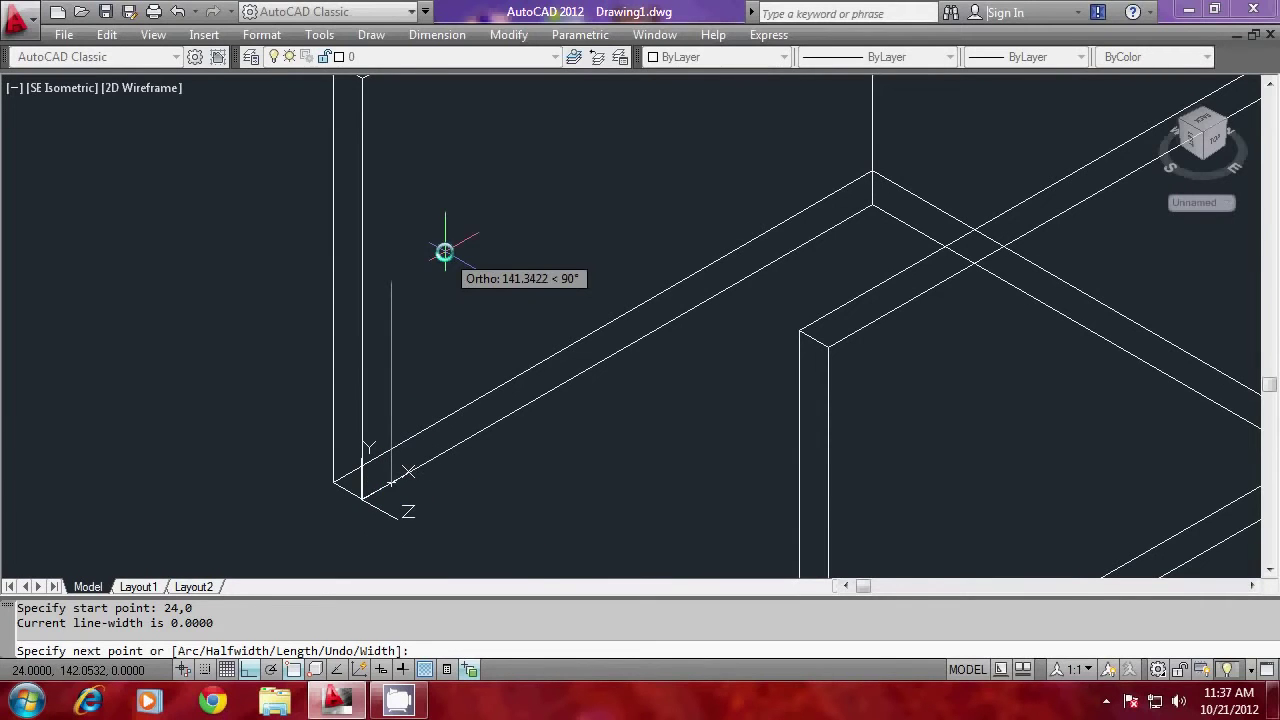
{"action": "scroll", "coordinate": [420, 465], "scroll_direction": "down", "scroll_amount": 4}
{"action": "scroll", "coordinate": [420, 465], "scroll_direction": "up", "scroll_amount": 2}
{"action": "type", "text": "210"}
{"action": "key", "text": "Return"}
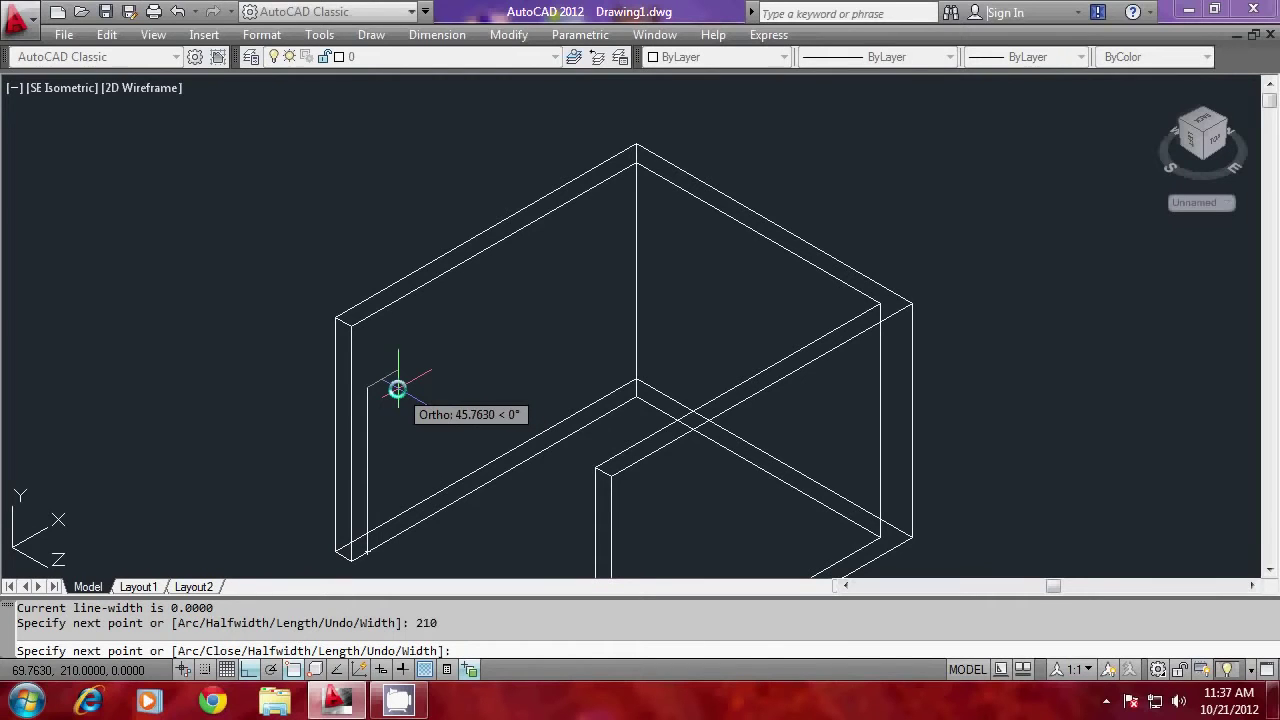
{"action": "type", "text": "90"}
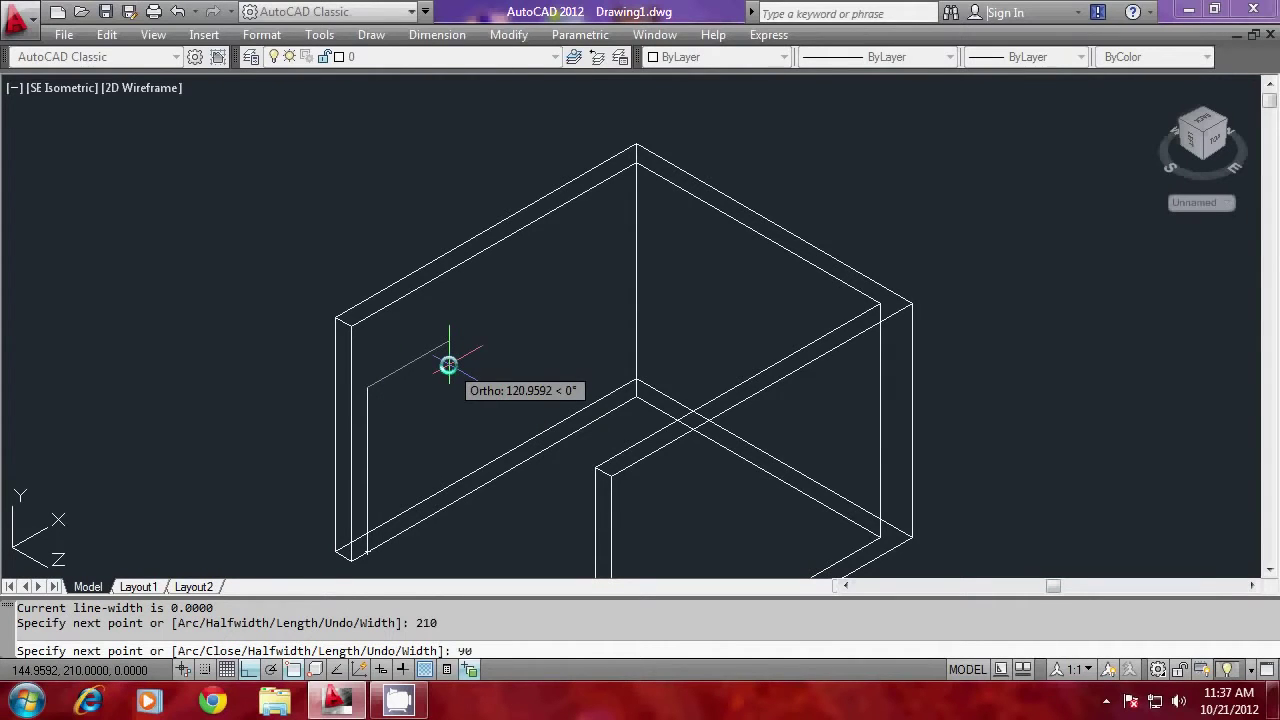
{"action": "key", "text": "Return"}
{"action": "type", "text": "u"}
{"action": "key", "text": "Return"}
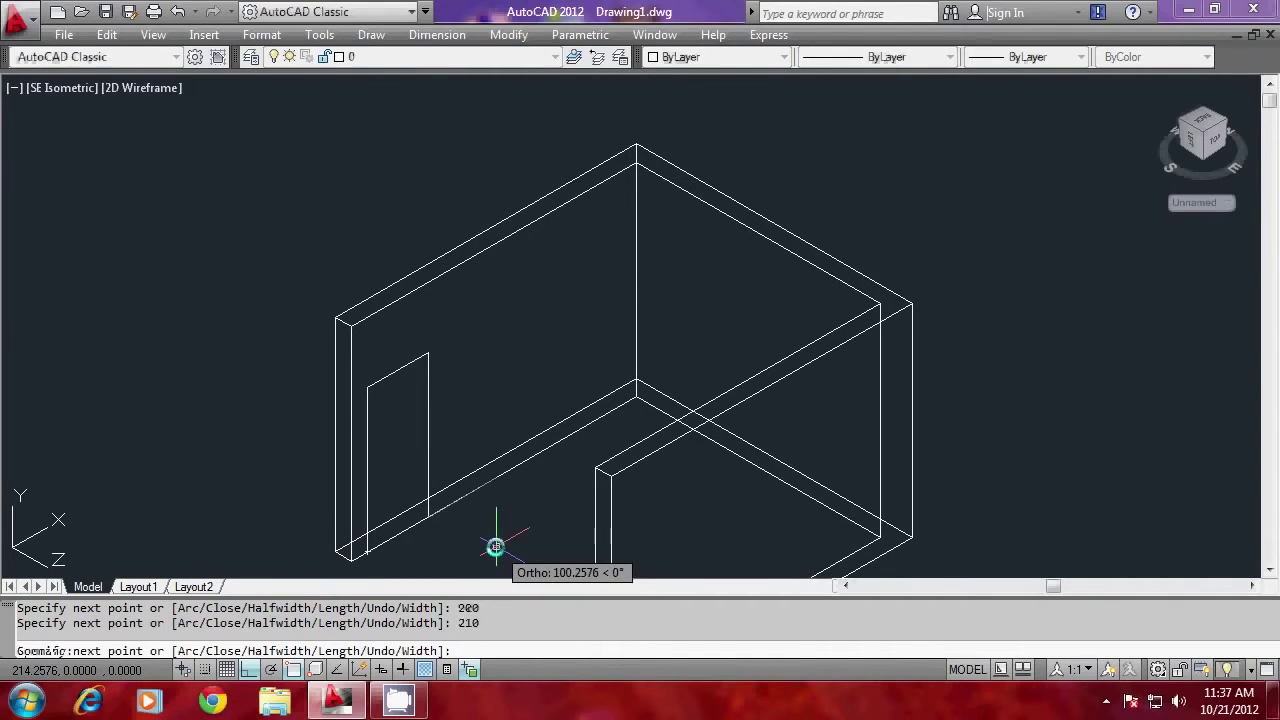
{"action": "type", "text": "c"}
{"action": "key", "text": "Return"}
Extrude the door outline by -24 through the thickness of the left wall
{"action": "type", "text": "ext"}
{"action": "key", "text": "Return"}
{"action": "type", "text": "l"}
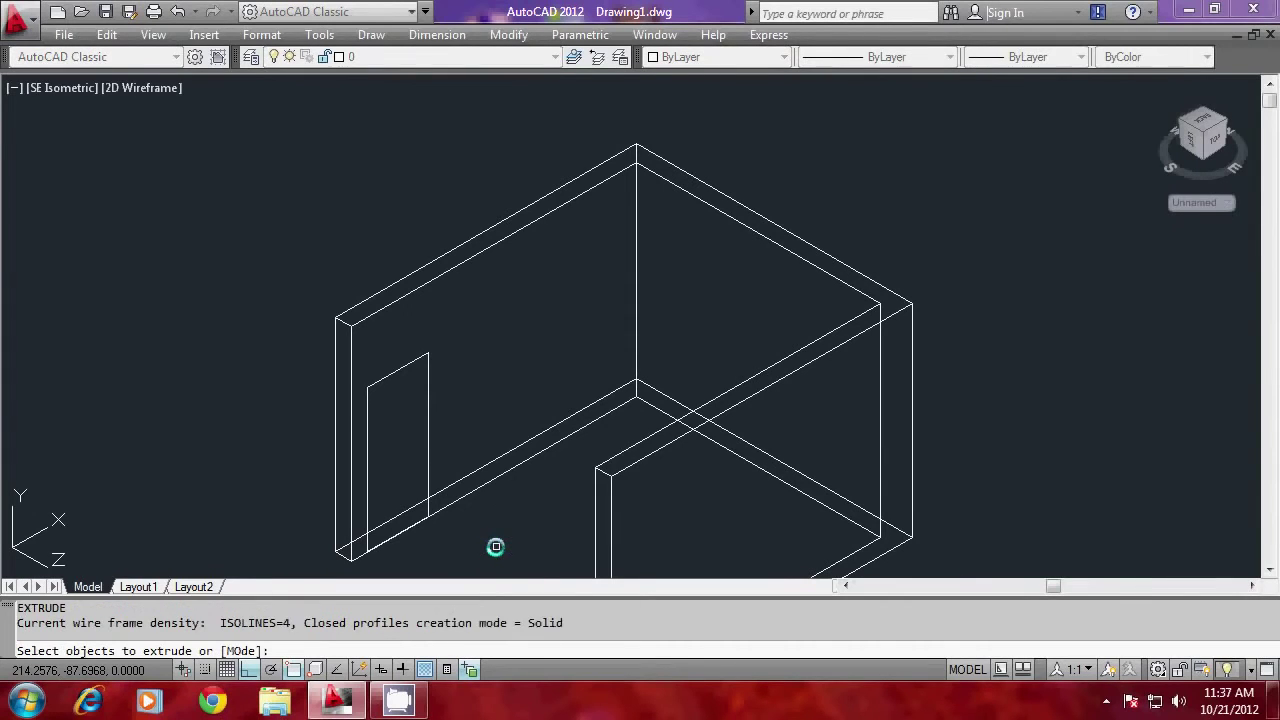
{"action": "key", "text": "Return"}
{"action": "key", "text": "Return"}
{"action": "type", "text": "-2"}
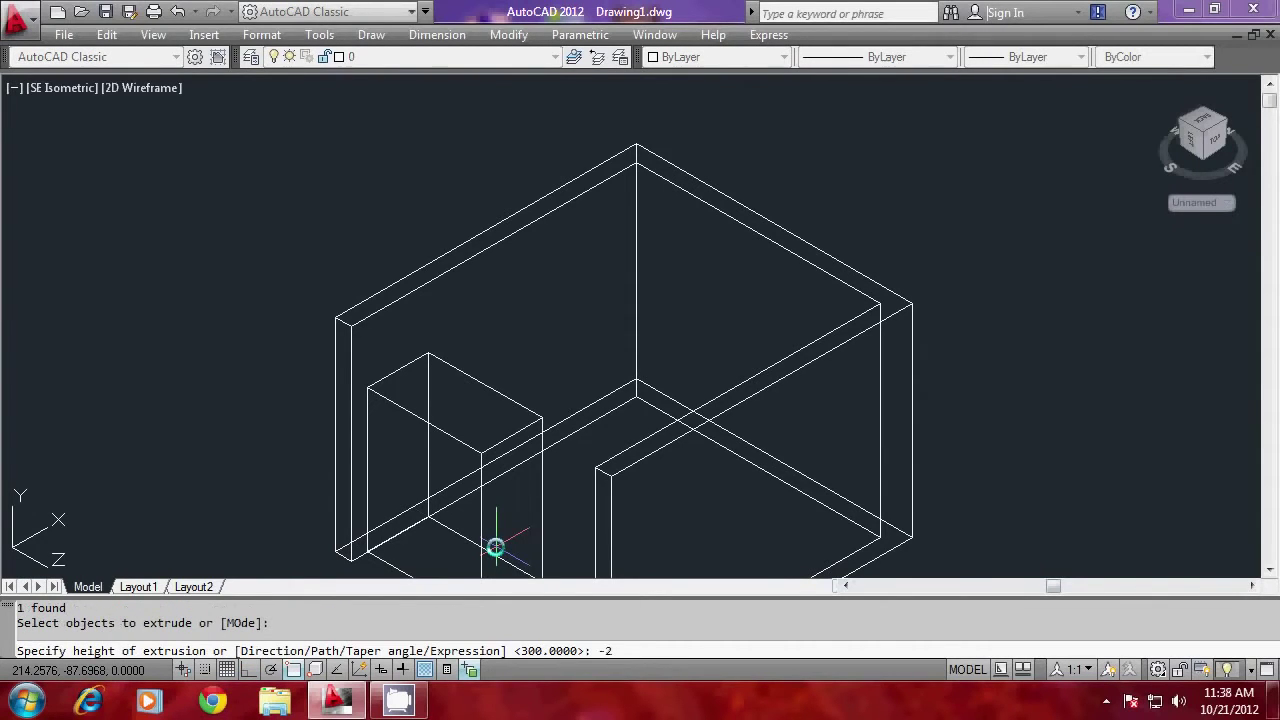
{"action": "type", "text": "4"}
{"action": "key", "text": "Return"}
{"action": "key", "text": "Escape"}
{"action": "key", "text": "Escape"}
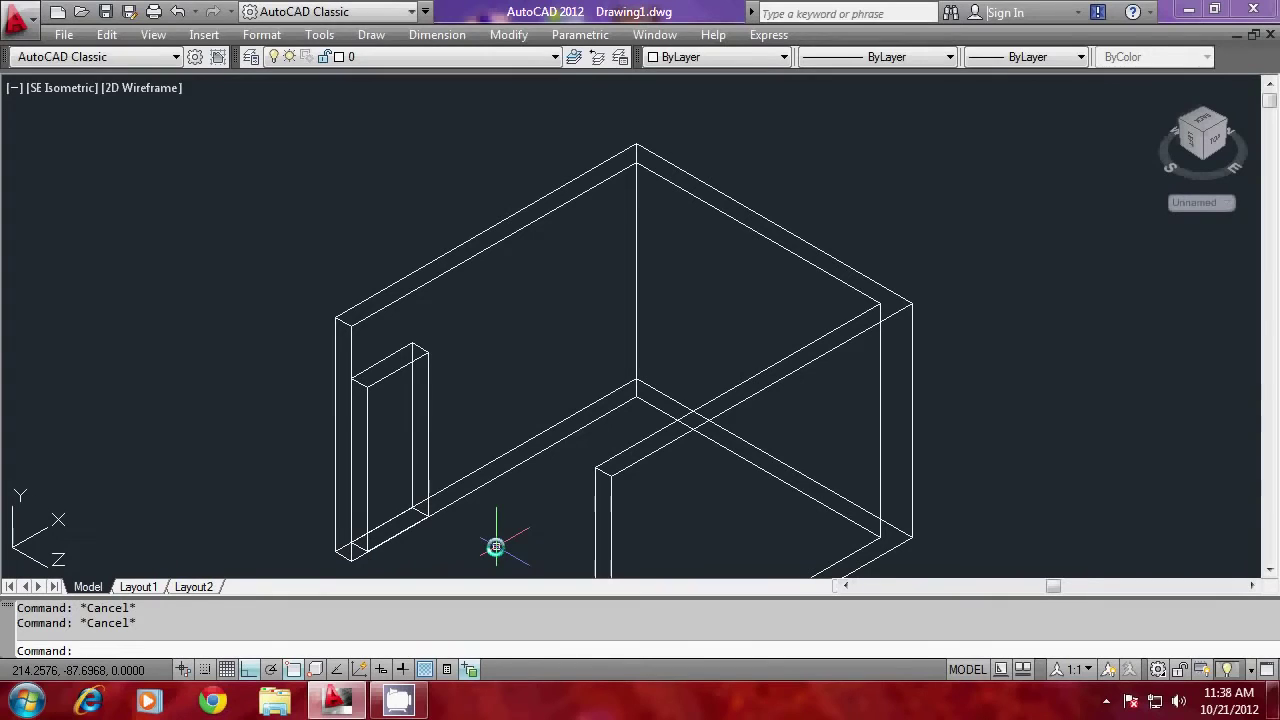
Subtract the extruded door block from the wall solid to cut the door opening
{"action": "type", "text": "su"}
{"action": "key", "text": "Return"}
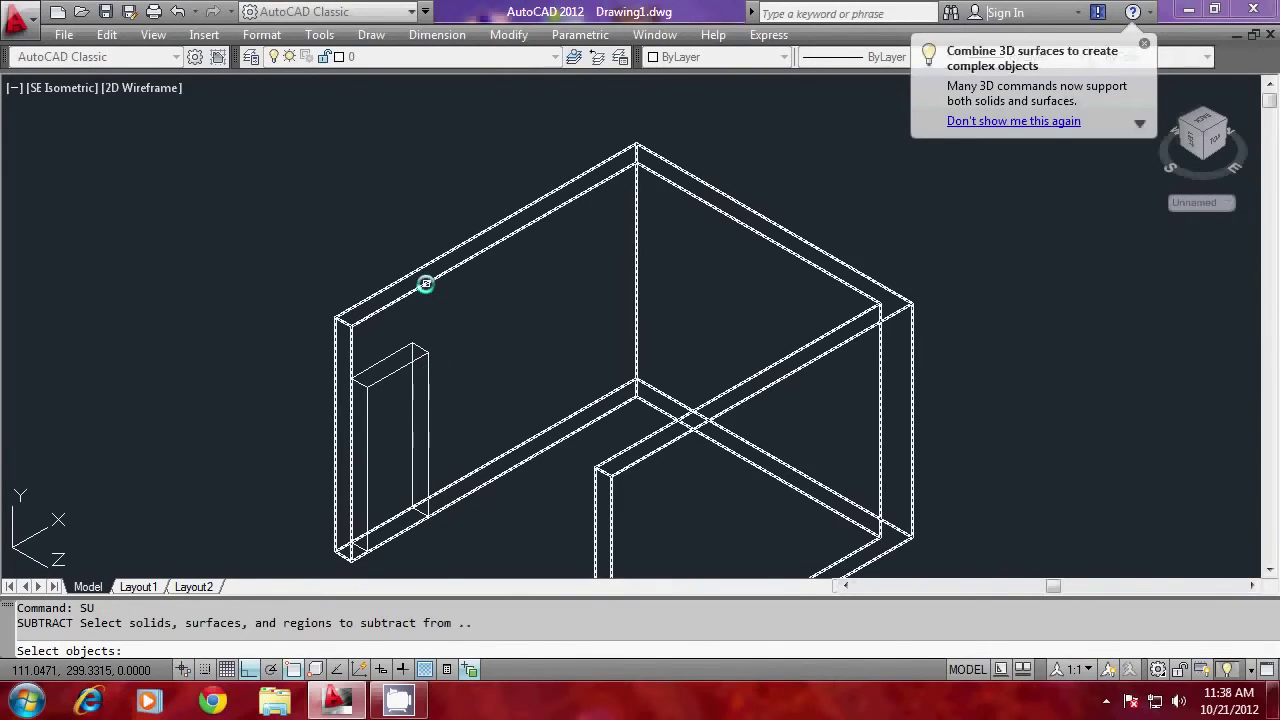
{"action": "left_click", "coordinate": [425, 284]}
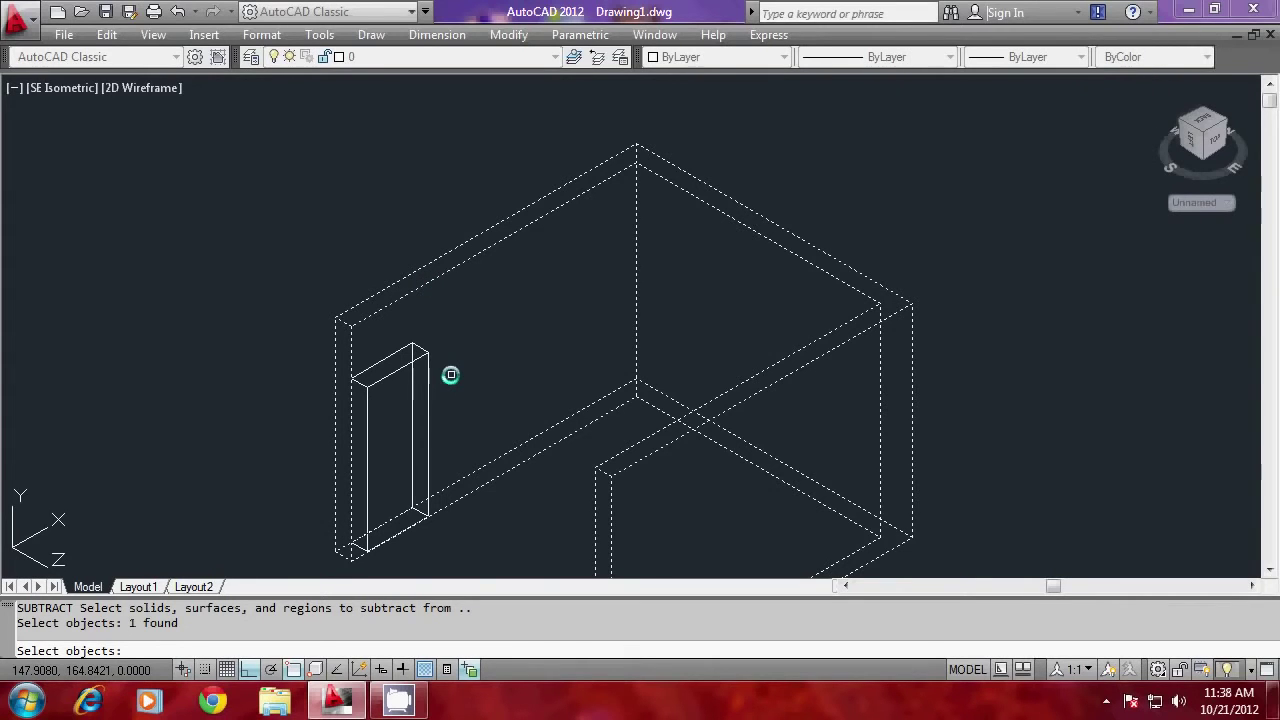
{"action": "key", "text": "Return"}
{"action": "left_click", "coordinate": [424, 357]}
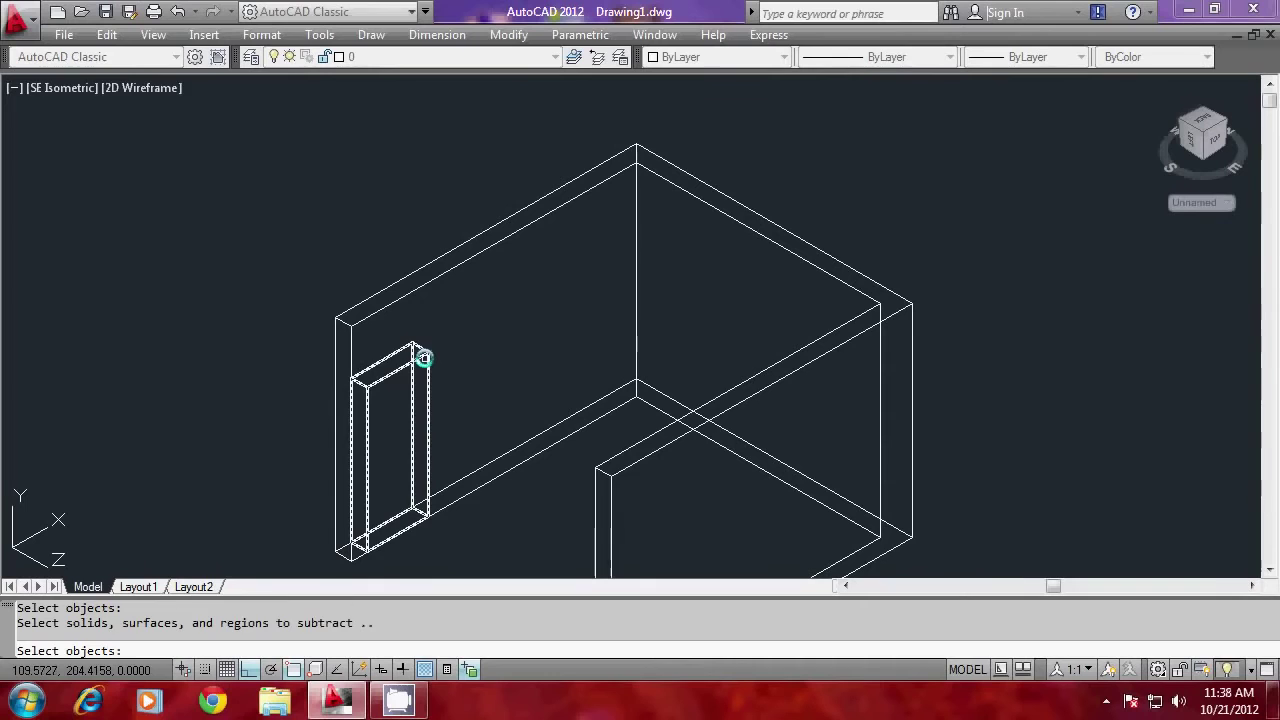
{"action": "left_click", "coordinate": [424, 357]}
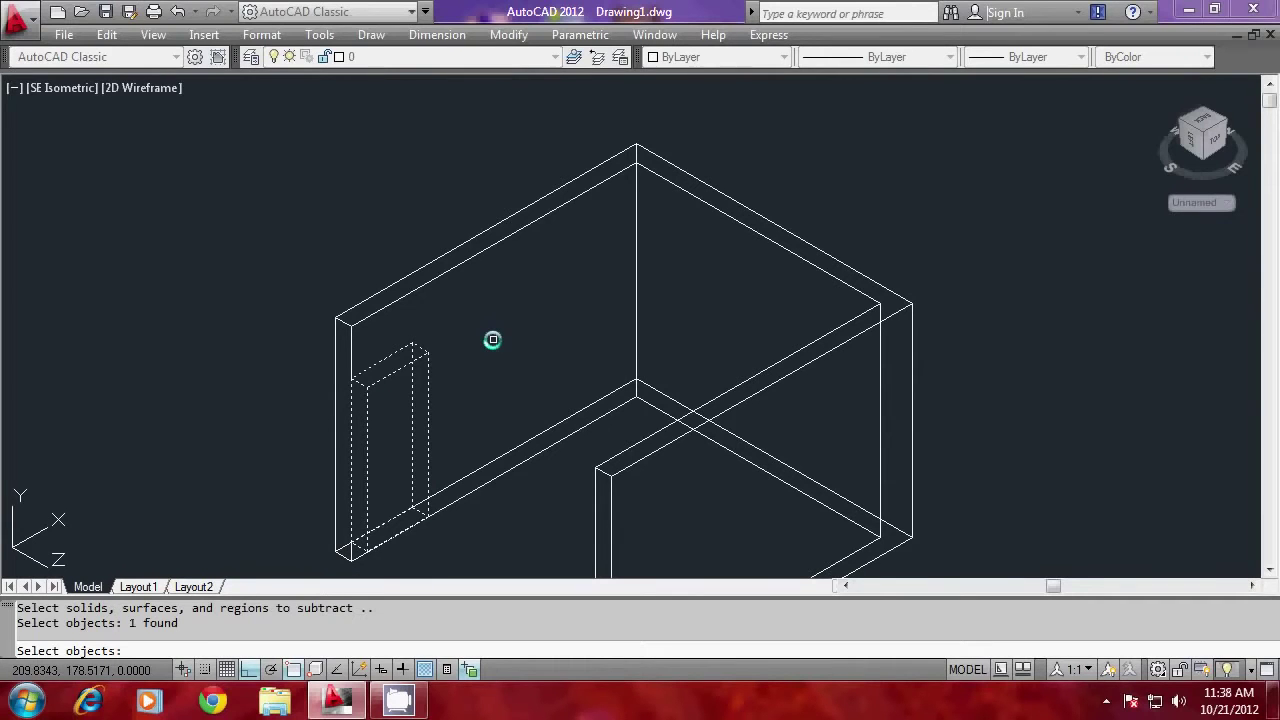
{"action": "key", "text": "Return"}
{"action": "scroll", "coordinate": [433, 332], "scroll_direction": "down", "scroll_amount": 2}
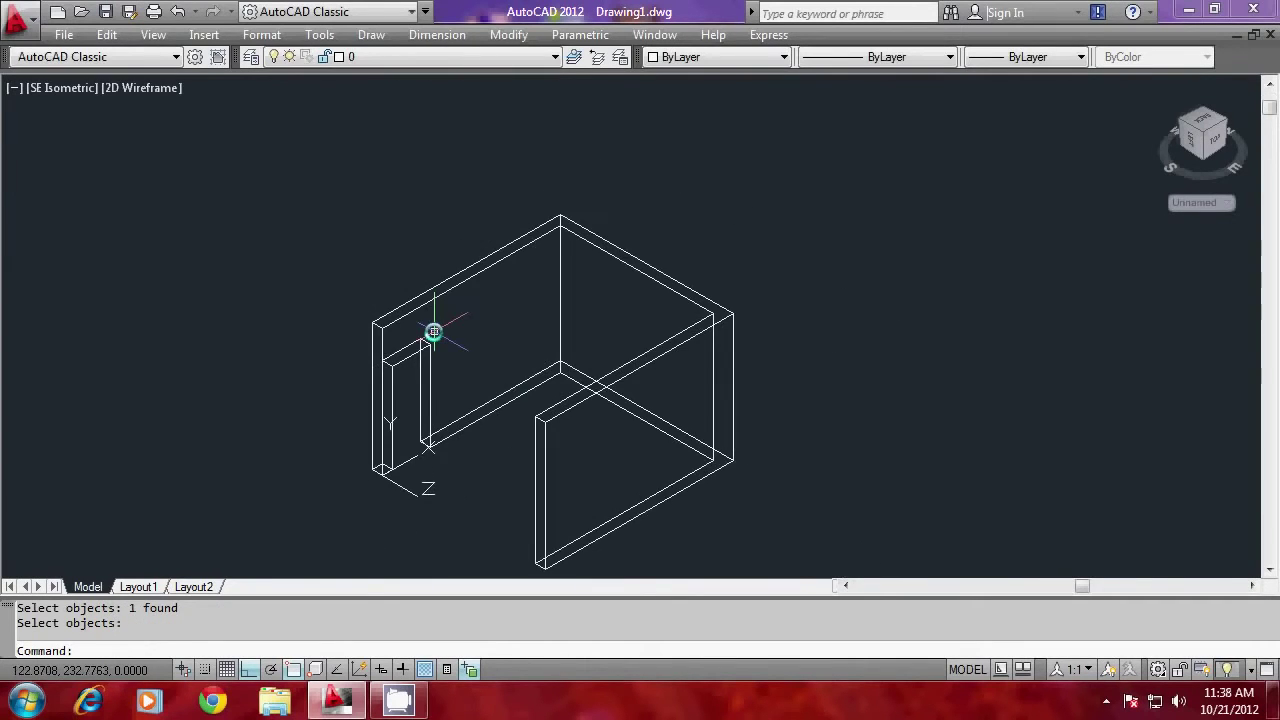
{"action": "scroll", "coordinate": [475, 440], "scroll_direction": "up", "scroll_amount": 2}
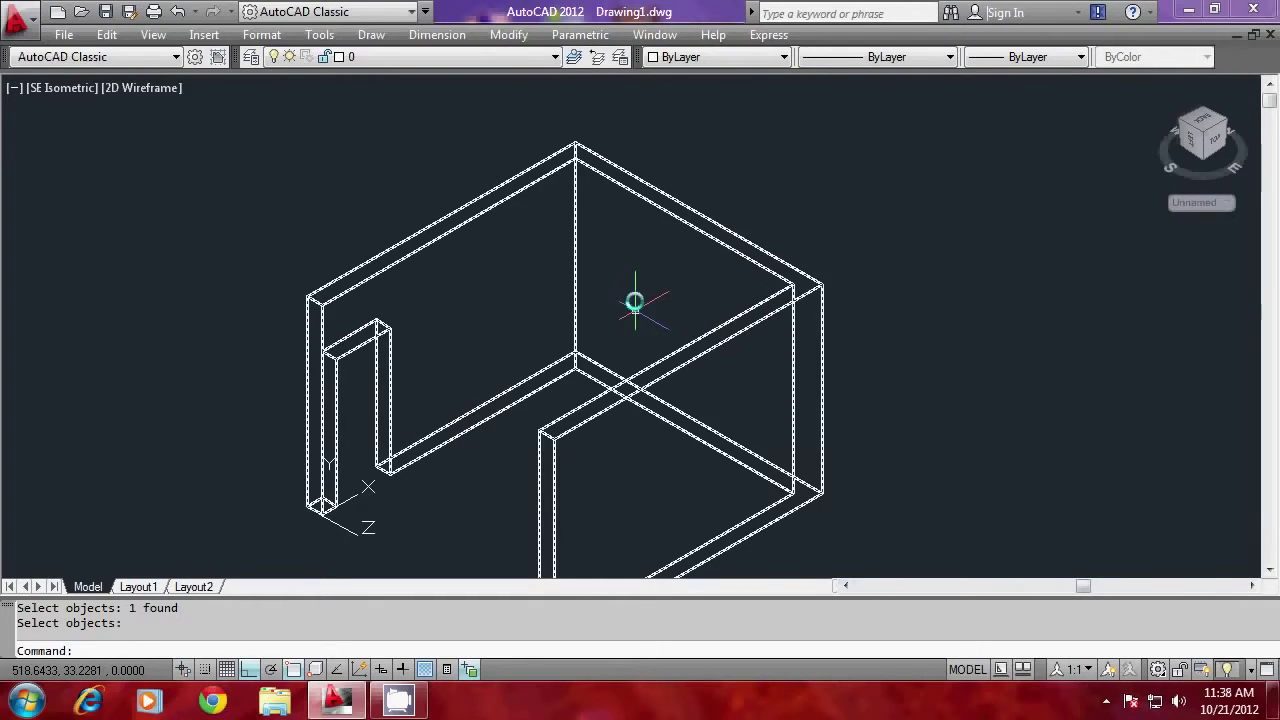
{"action": "left_click", "coordinate": [969, 374]}
{"action": "key", "text": "Escape"}
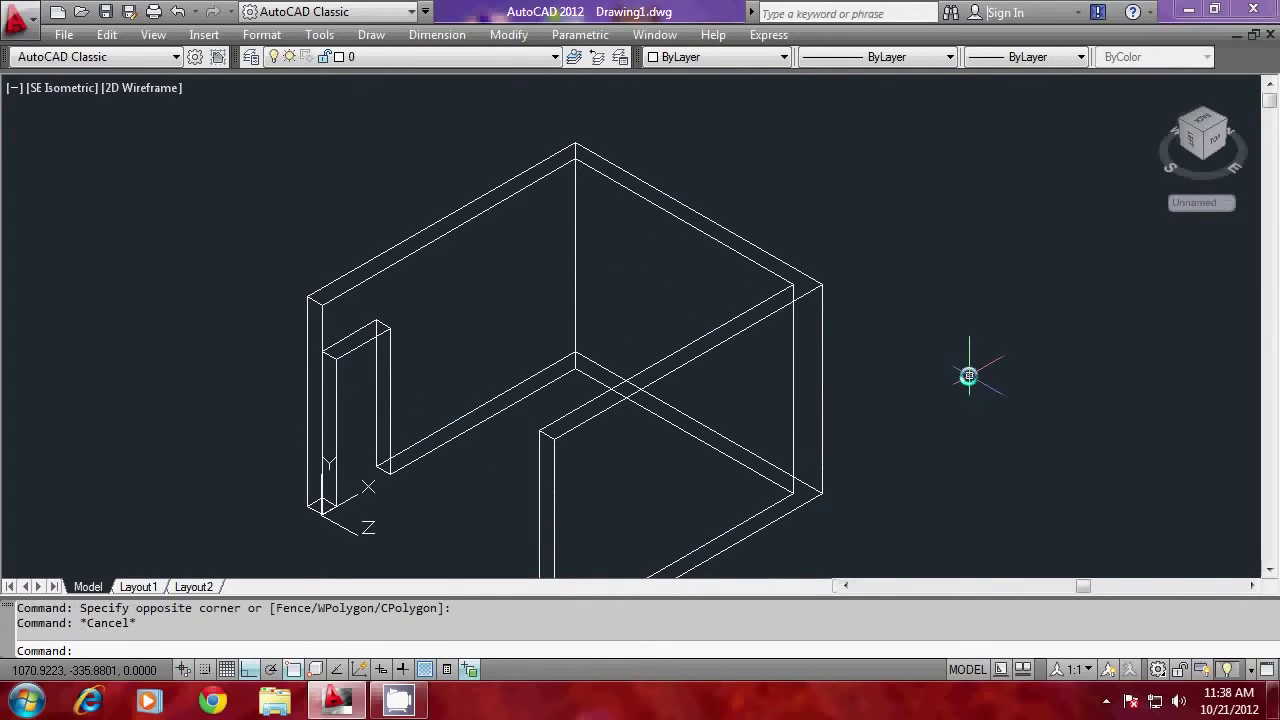
Set a three-point UCS at the inner bottom corner between the left and back walls, with X along the back wall and Y upward
{"action": "type", "text": "UCS"}
{"action": "key", "text": "Return"}
{"action": "type", "text": "3"}
{"action": "key", "text": "Return"}
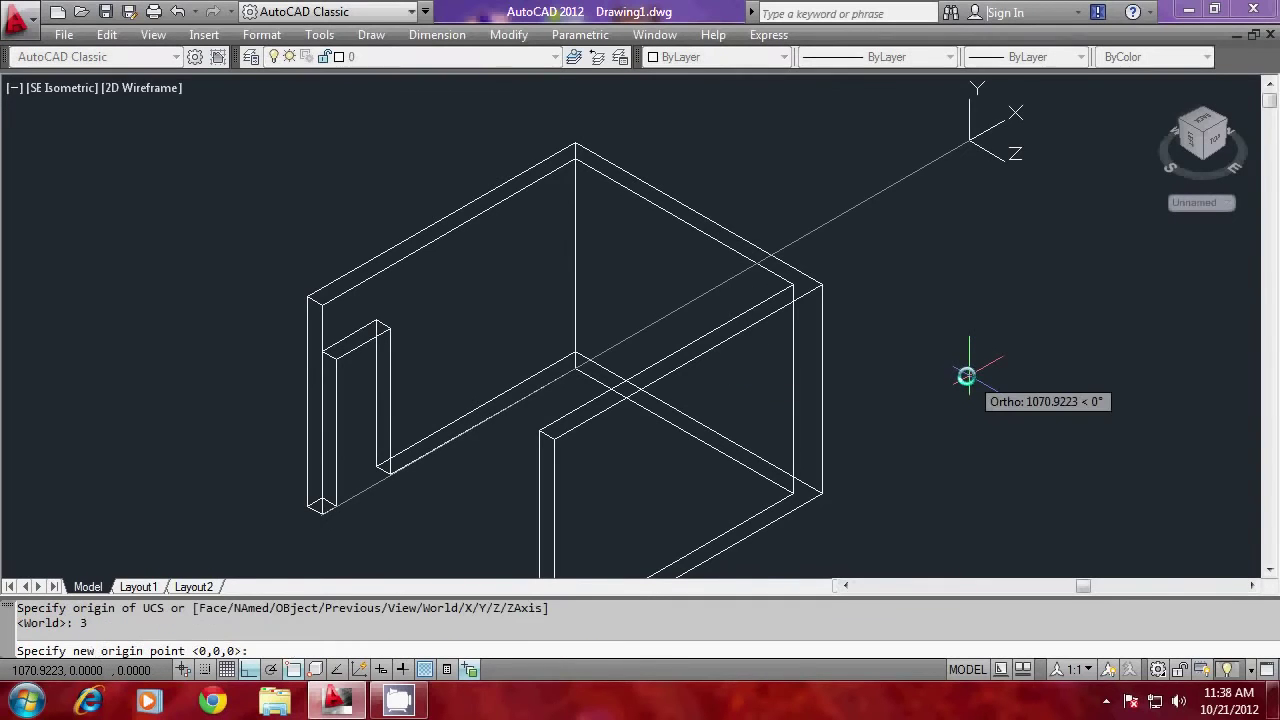
{"action": "left_click", "coordinate": [575, 378]}
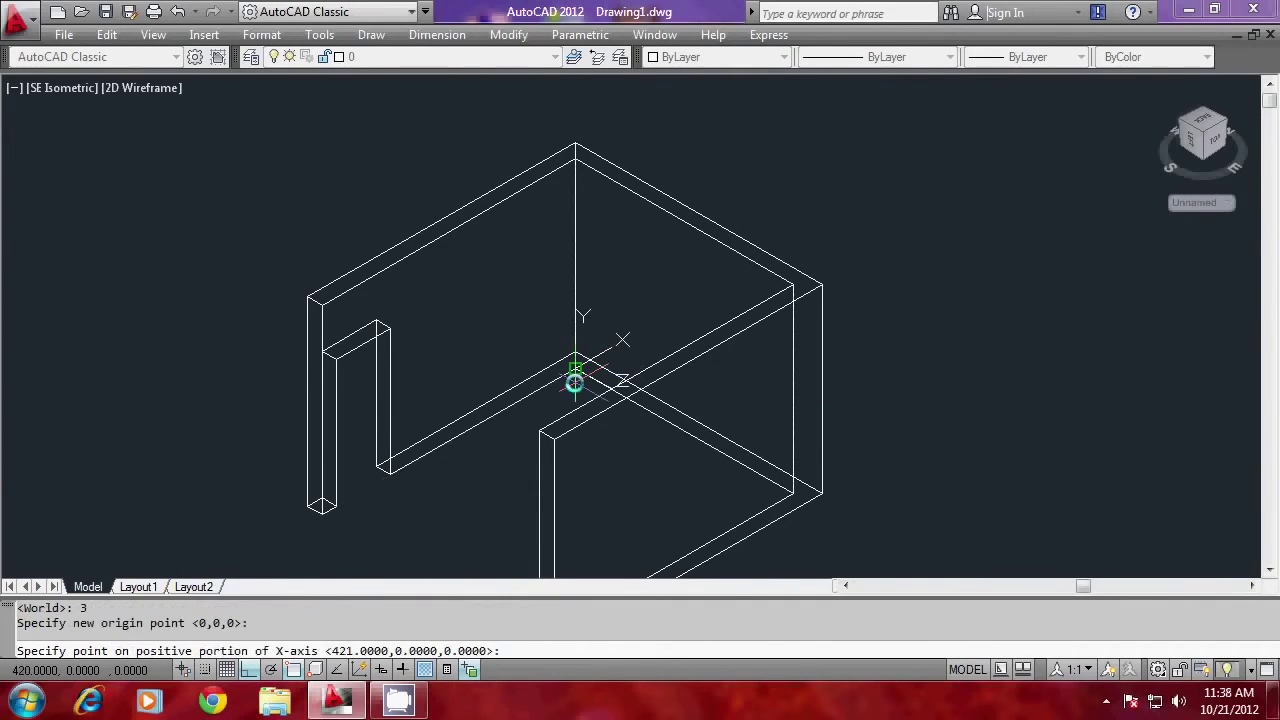
{"action": "left_click", "coordinate": [609, 258]}
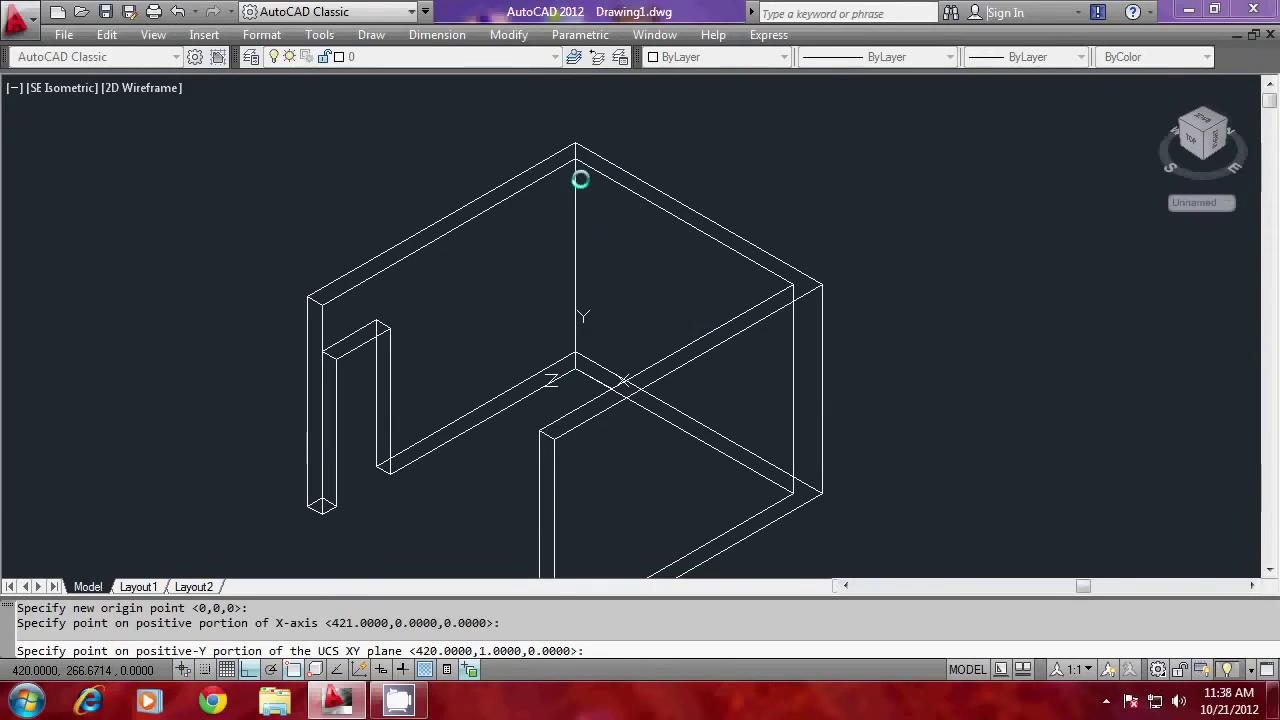
{"action": "key", "text": "Escape"}
{"action": "key", "text": "Escape"}
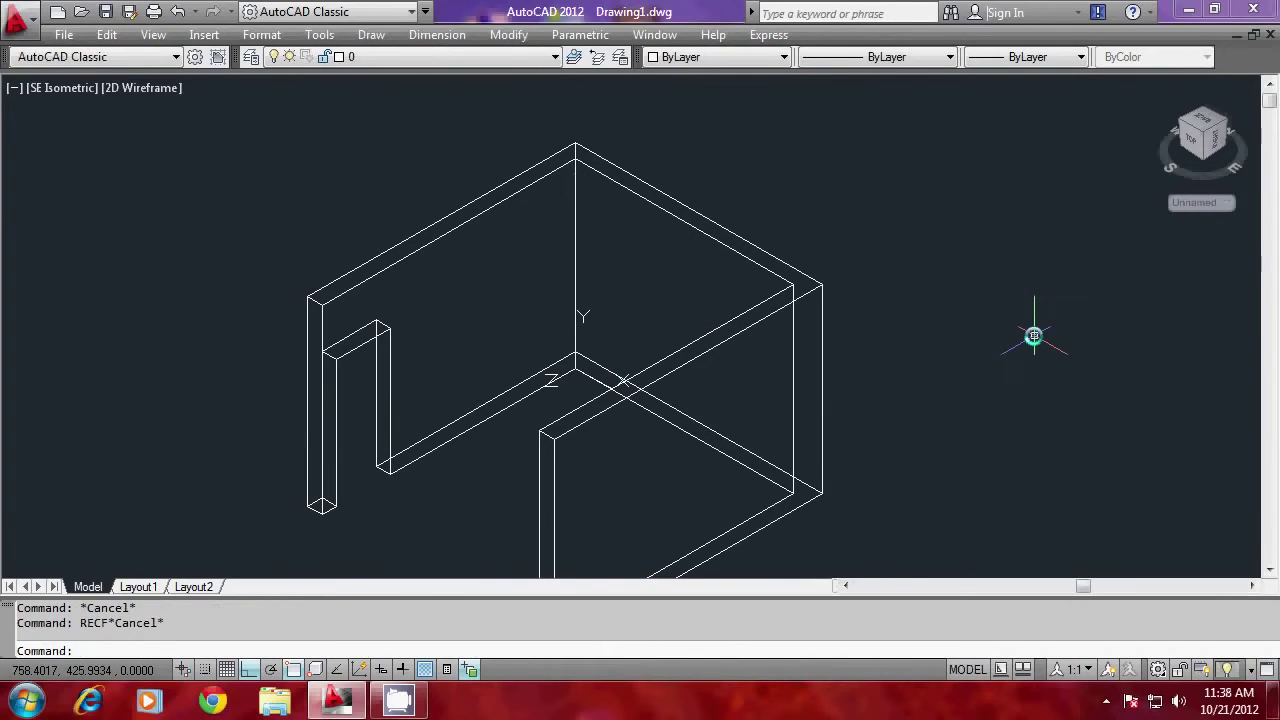
Draw a 150 by 100 rectangle beside the room, parallel to the back wall
{"action": "type", "text": "REC"}
{"action": "key", "text": "Return"}
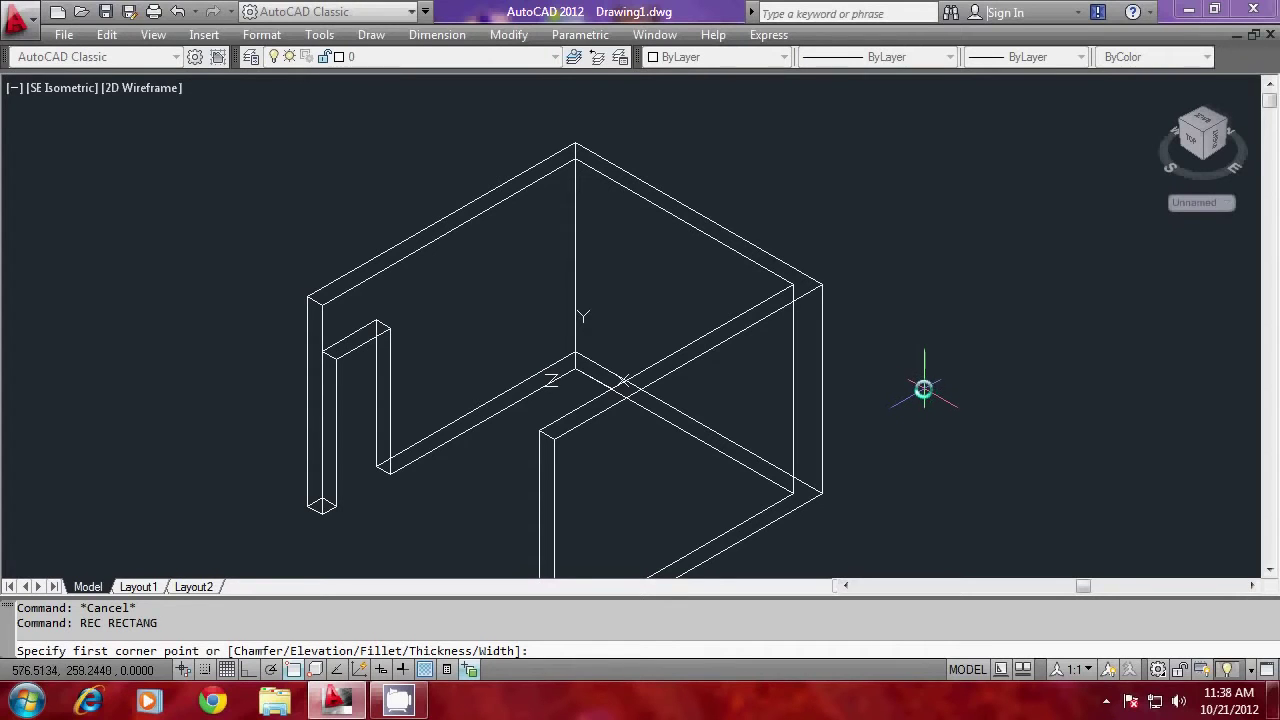
{"action": "left_click", "coordinate": [923, 389]}
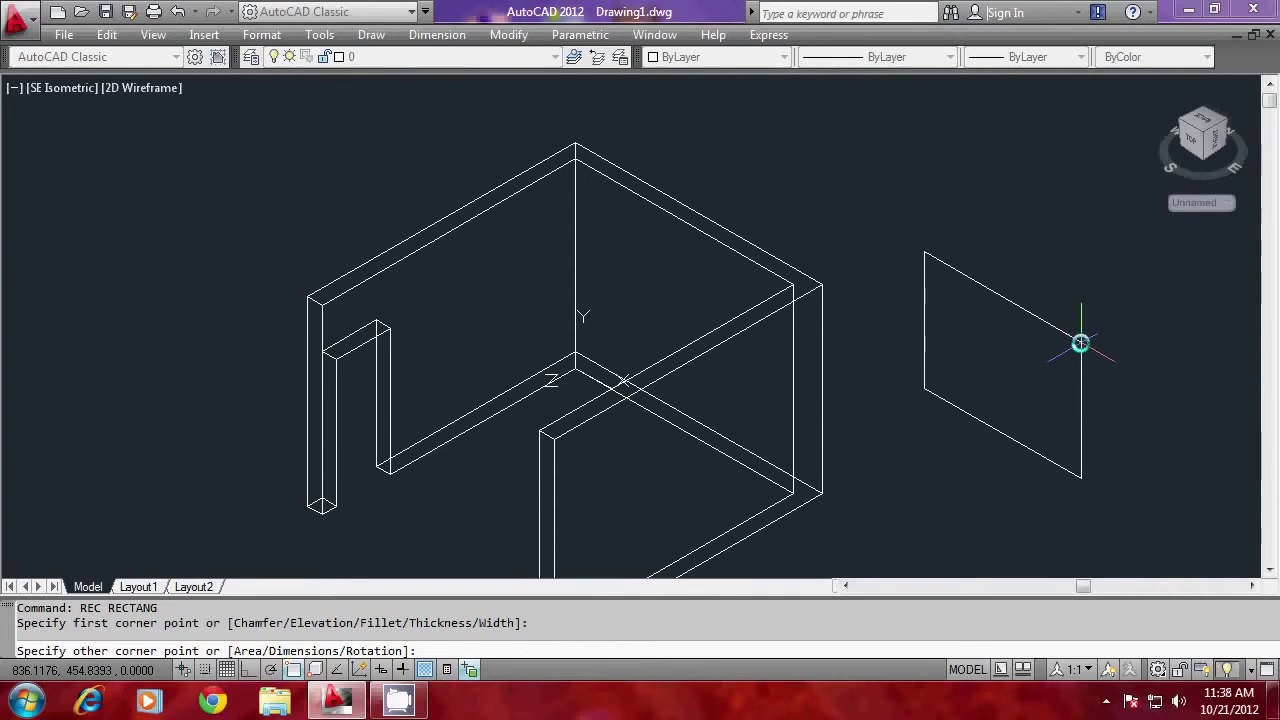
{"action": "type", "text": "@"}
{"action": "type", "text": "150,"}
{"action": "type", "text": ",100"}
{"action": "key", "text": "Return"}
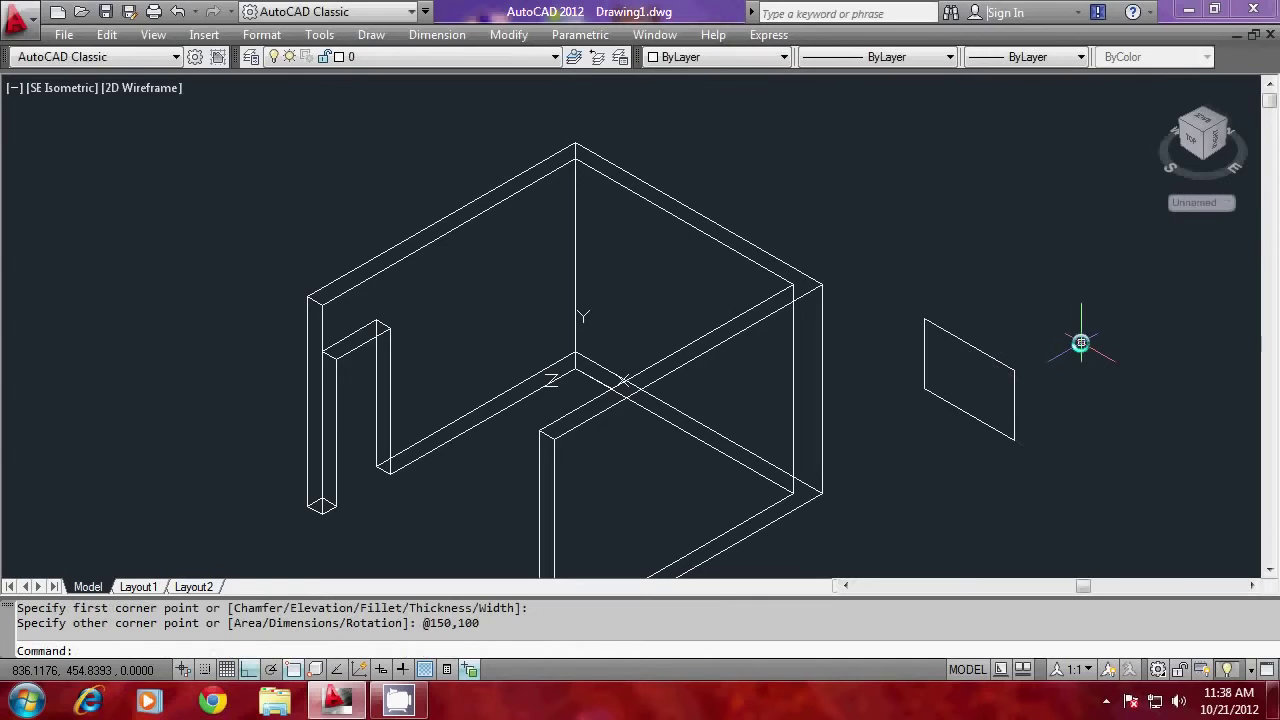
Move the rectangle by its top edge midpoint onto the midpoint of the back wall's inner top edge
{"action": "scroll", "coordinate": [1000, 355], "scroll_direction": "up", "scroll_amount": 2}
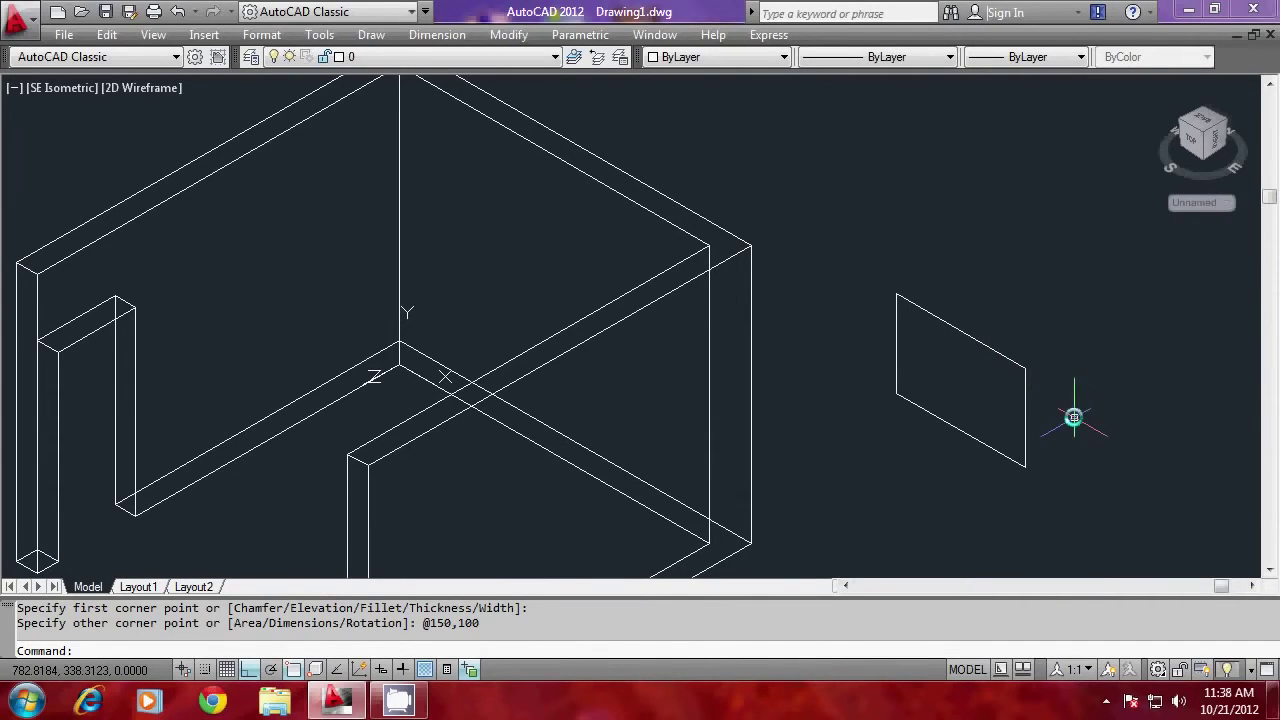
{"action": "type", "text": "m"}
{"action": "key", "text": "Return"}
{"action": "left_click", "coordinate": [1026, 389]}
{"action": "key", "text": "Return"}
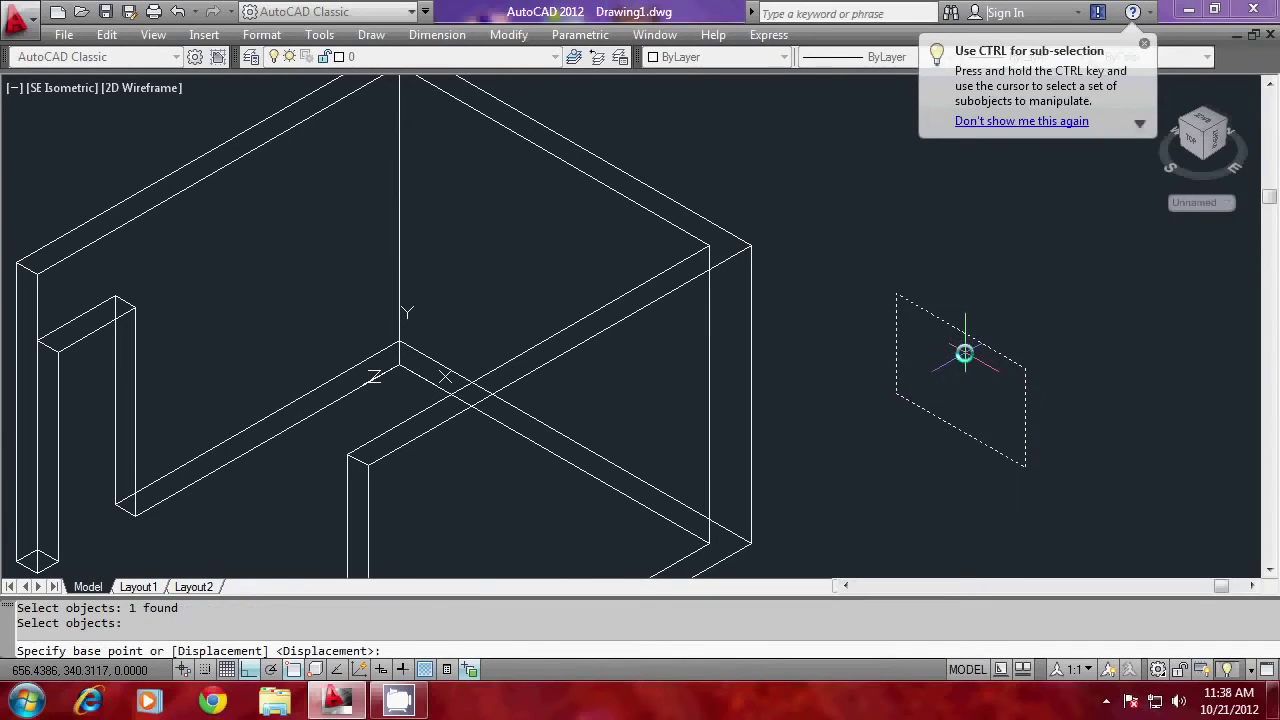
{"action": "left_click", "coordinate": [964, 353]}
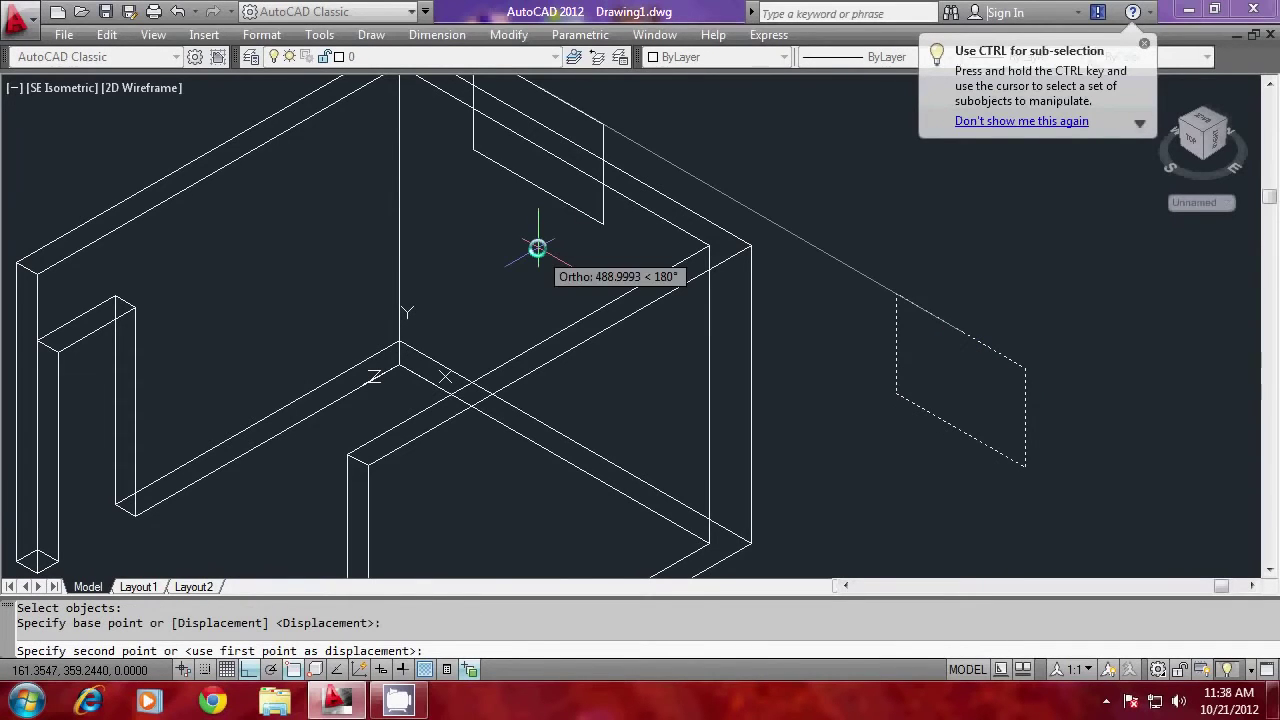
{"action": "left_click", "coordinate": [577, 168]}
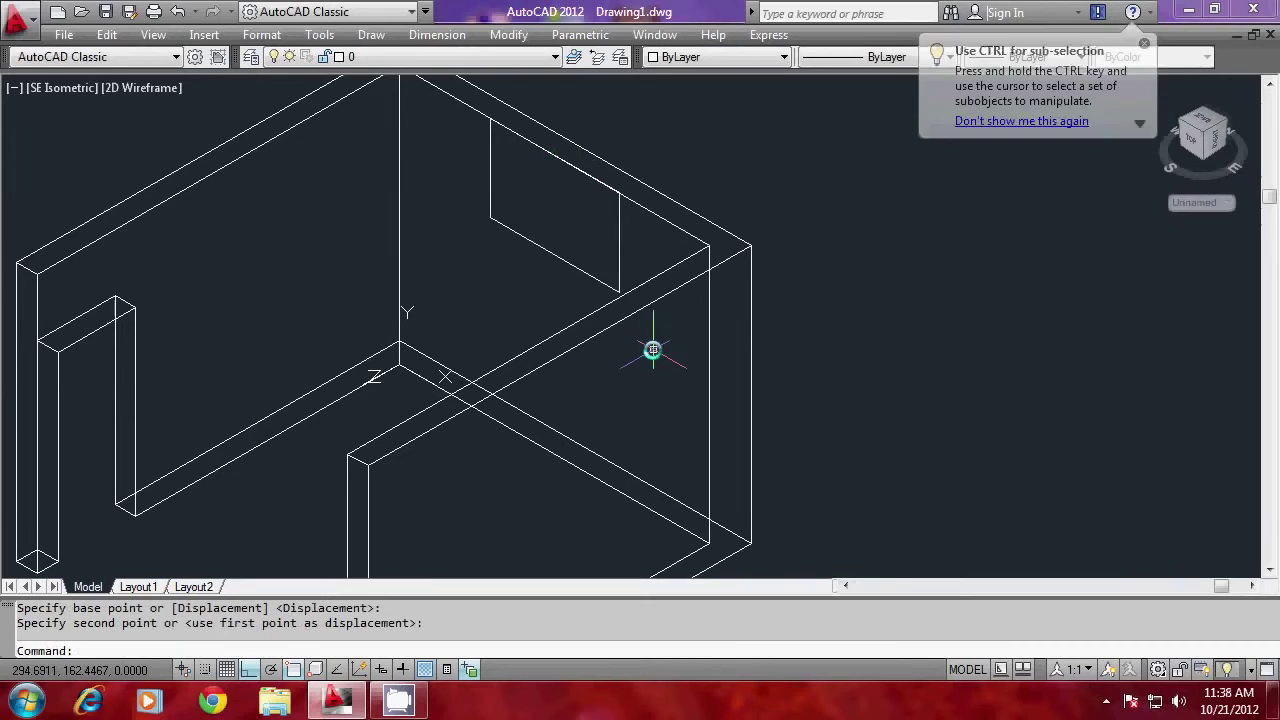
Move the rectangle 90 units straight down from the back wall's inner top edge
{"action": "middle_click_drag", "start_coordinate": [651, 354], "coordinate": [589, 232], "text": "shift"}
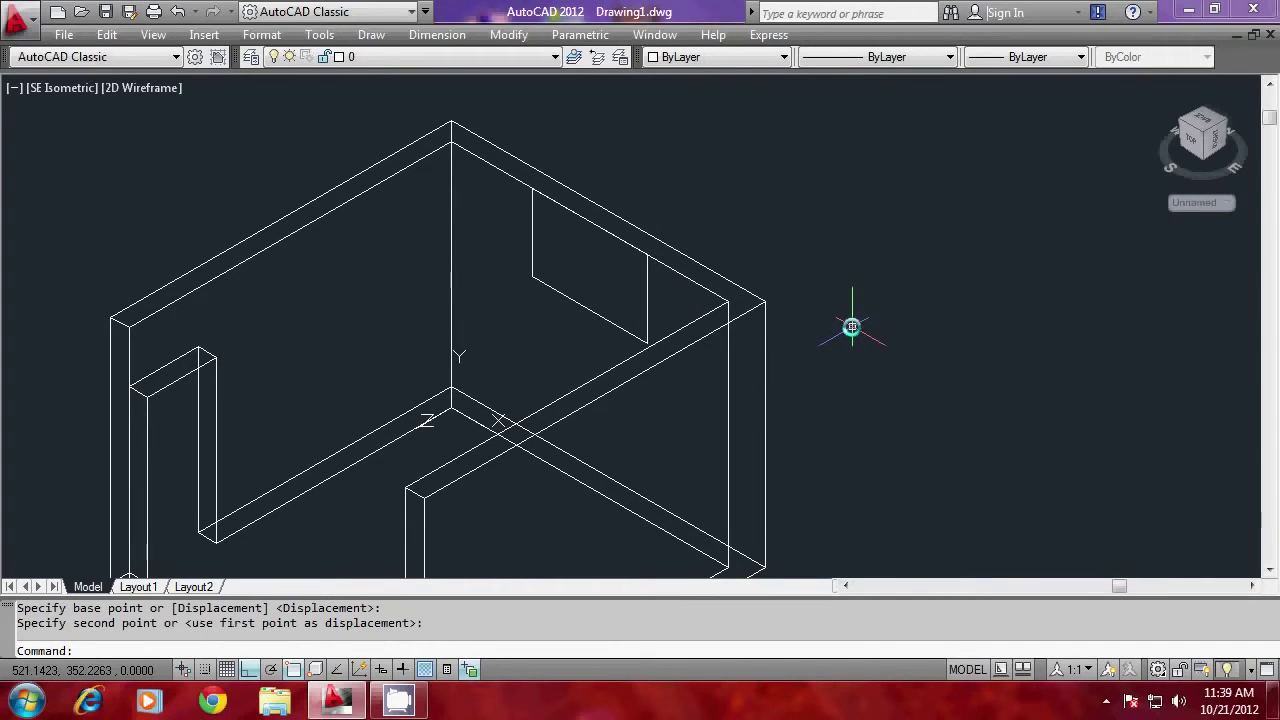
{"action": "type", "text": "m"}
{"action": "key", "text": "Return"}
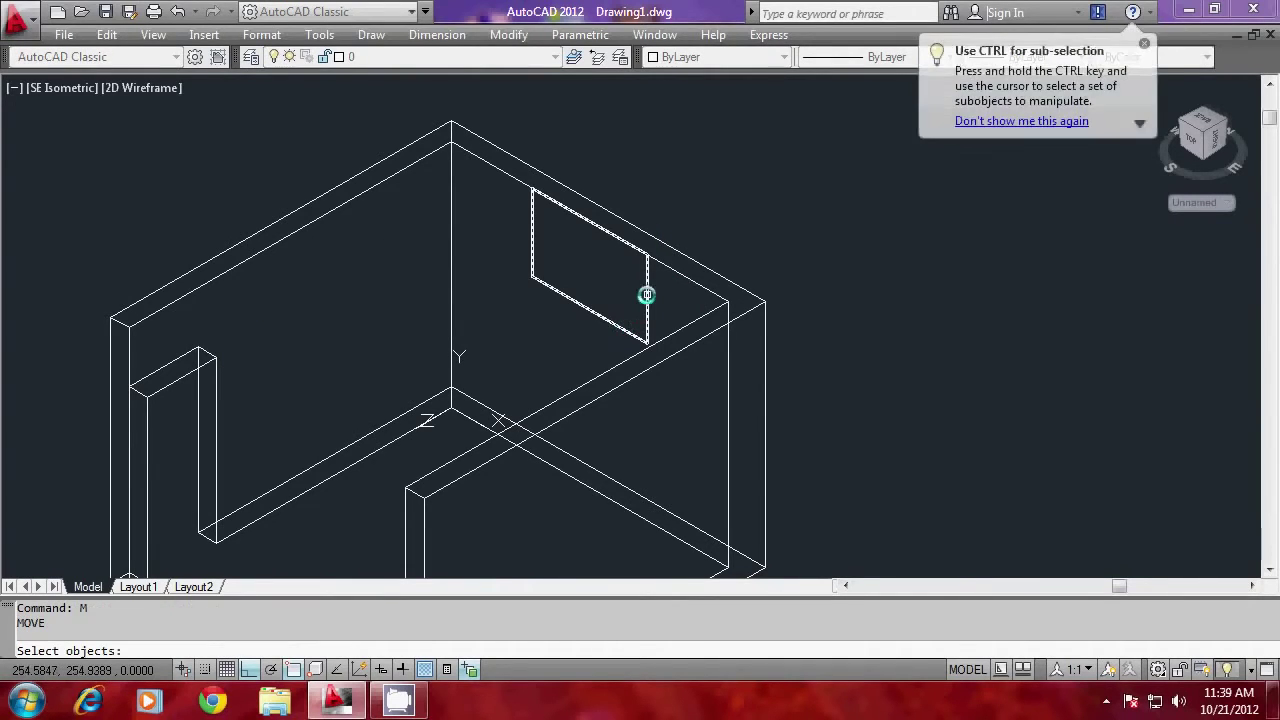
{"action": "left_click", "coordinate": [646, 295]}
{"action": "key", "text": "Return"}
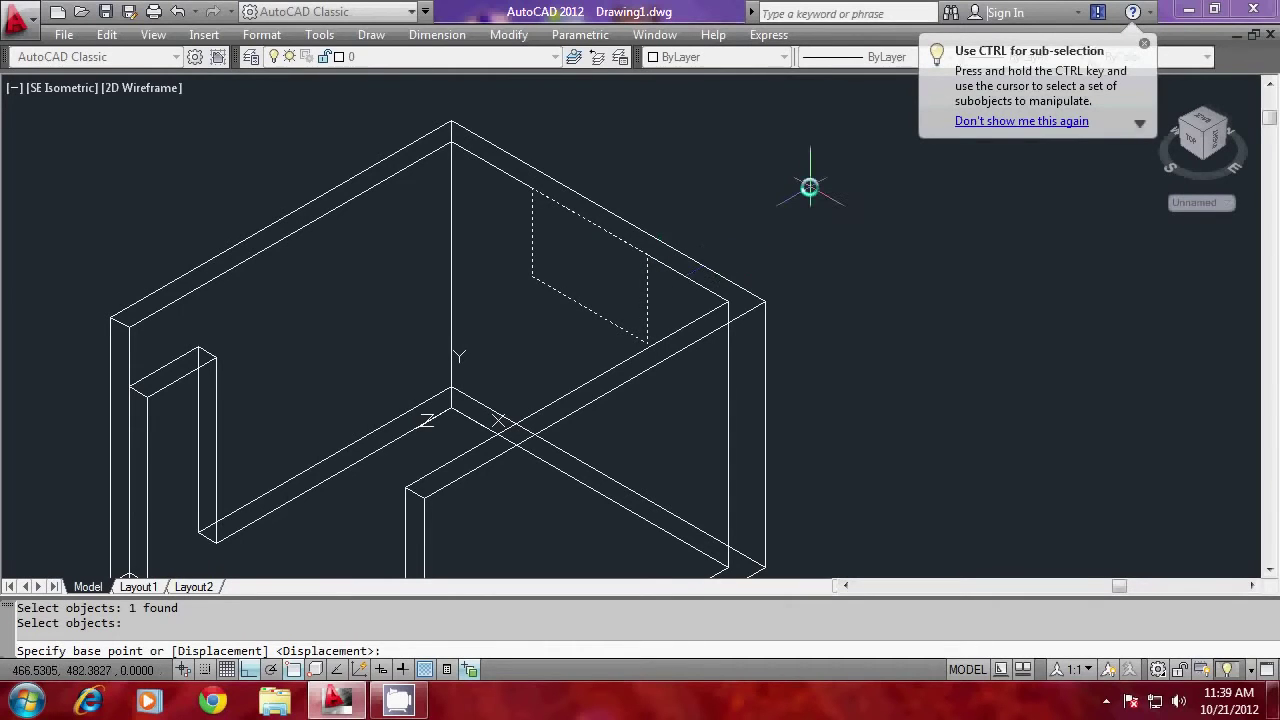
{"action": "left_click", "coordinate": [810, 188]}
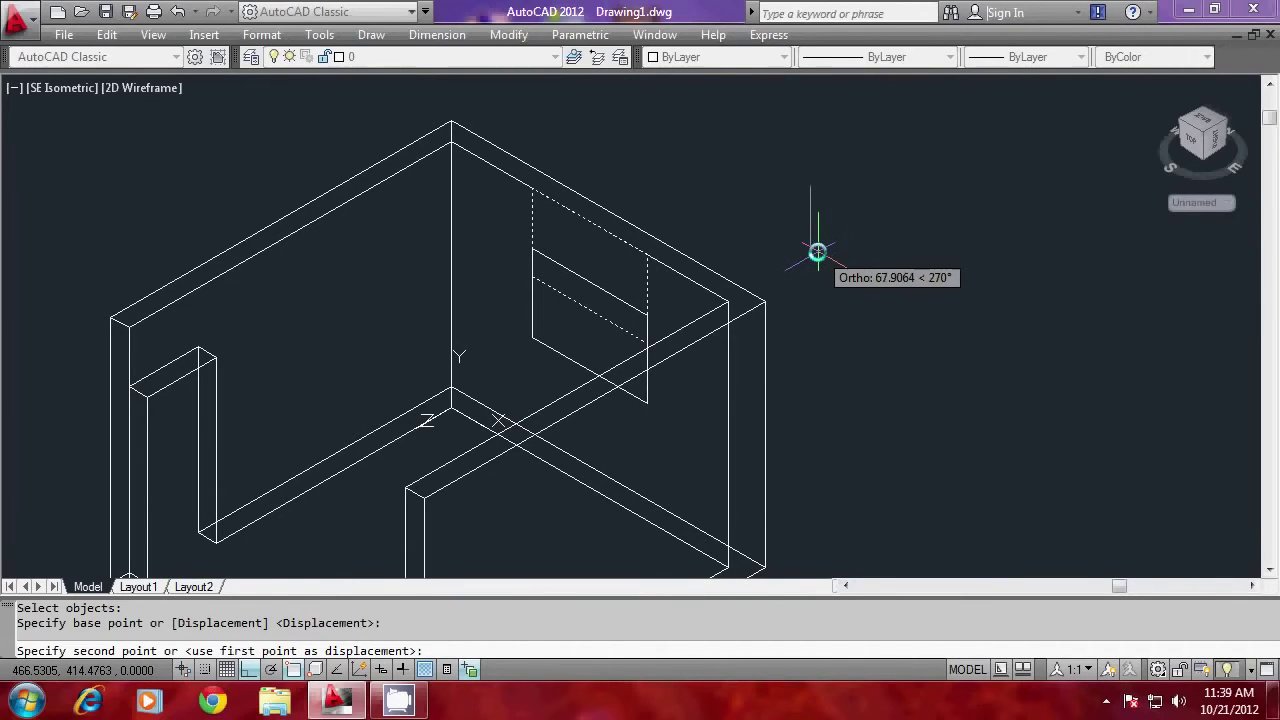
{"action": "type", "text": "90"}
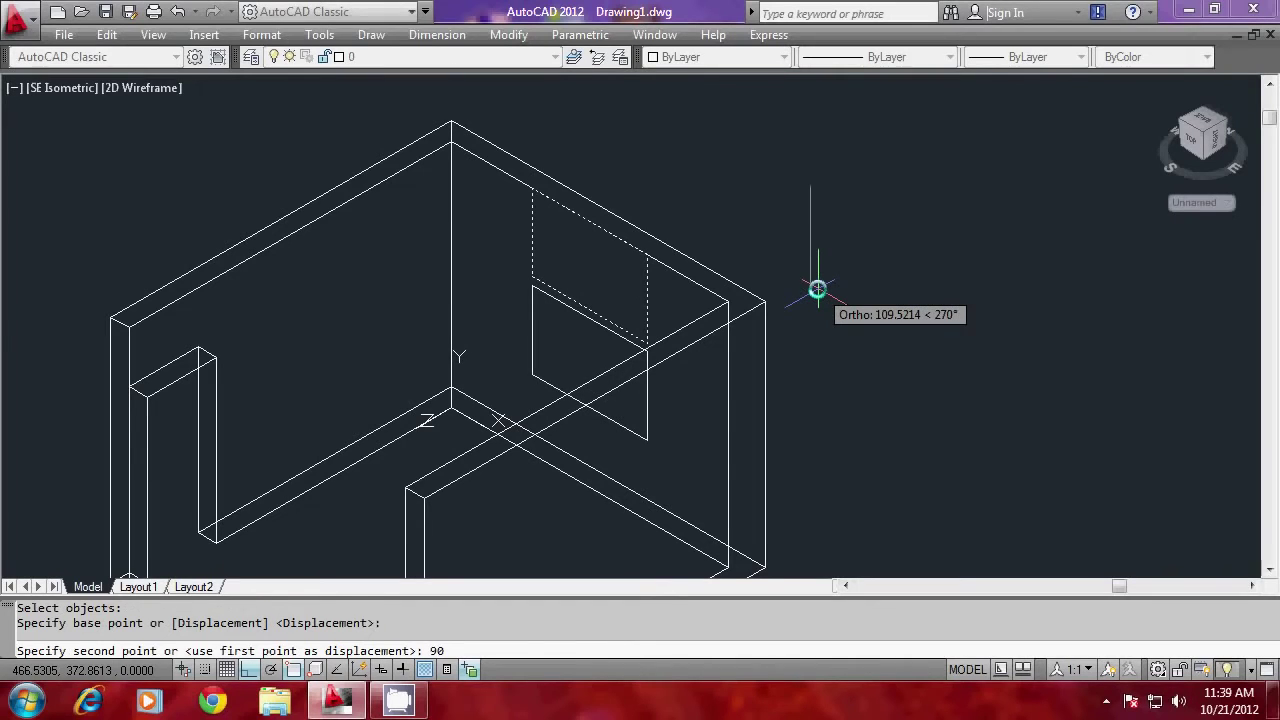
{"action": "key", "text": "Return"}
Extrude the rectangle on the back wall by -24 so it passes through the wall thickness
{"action": "type", "text": "EXT"}
{"action": "key", "text": "Return"}
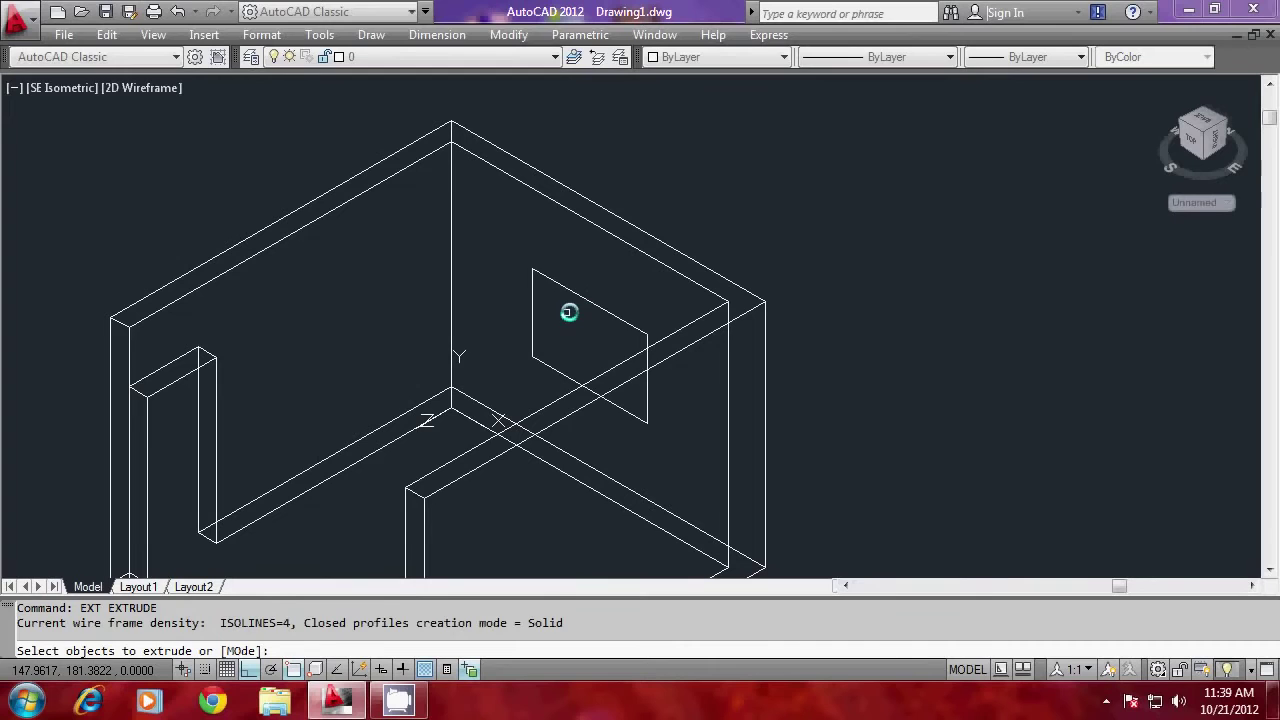
{"action": "left_click_drag", "start_coordinate": [568, 312], "coordinate": [560, 303]}
{"action": "key", "text": "Return"}
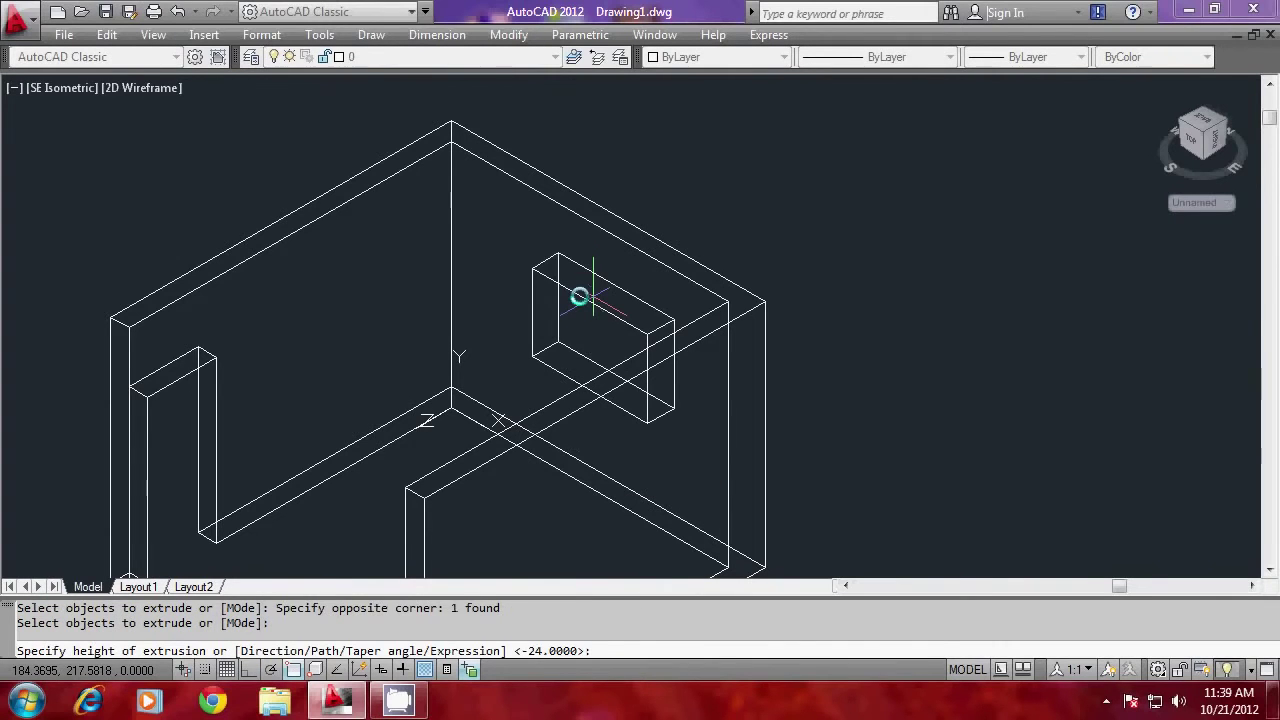
{"action": "type", "text": "-24"}
{"action": "key", "text": "Return"}
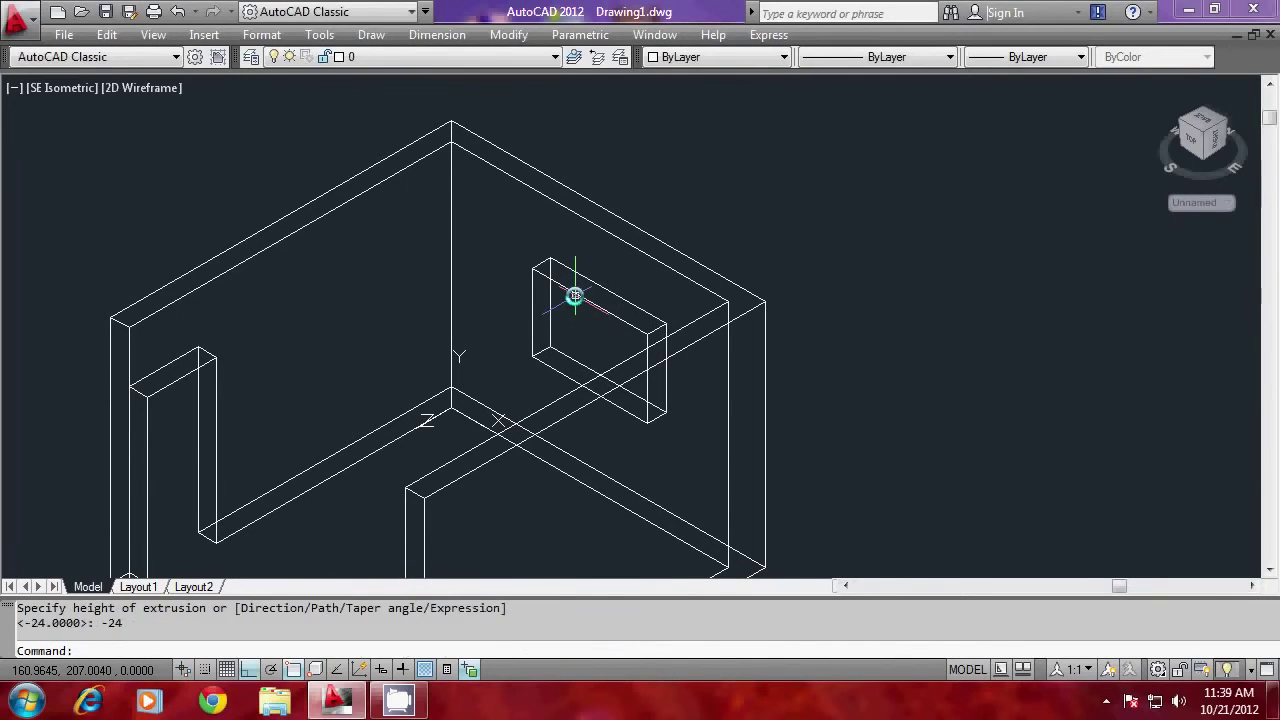
Subtract the extruded rectangular block from the wall solid to cut the window opening in the back wall
{"action": "key", "text": "Escape"}
{"action": "key", "text": "Escape"}
{"action": "type", "text": "SU"}
{"action": "key", "text": "Return"}
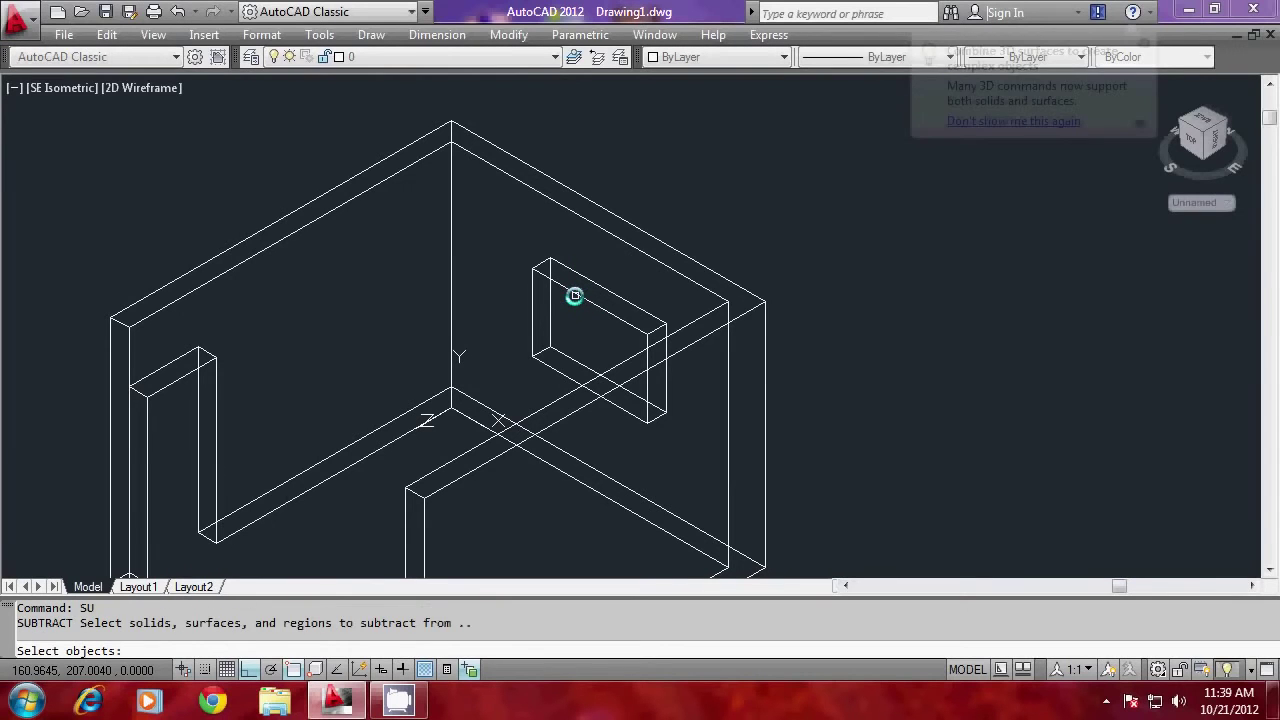
{"action": "left_click", "coordinate": [646, 254]}
{"action": "key", "text": "Return"}
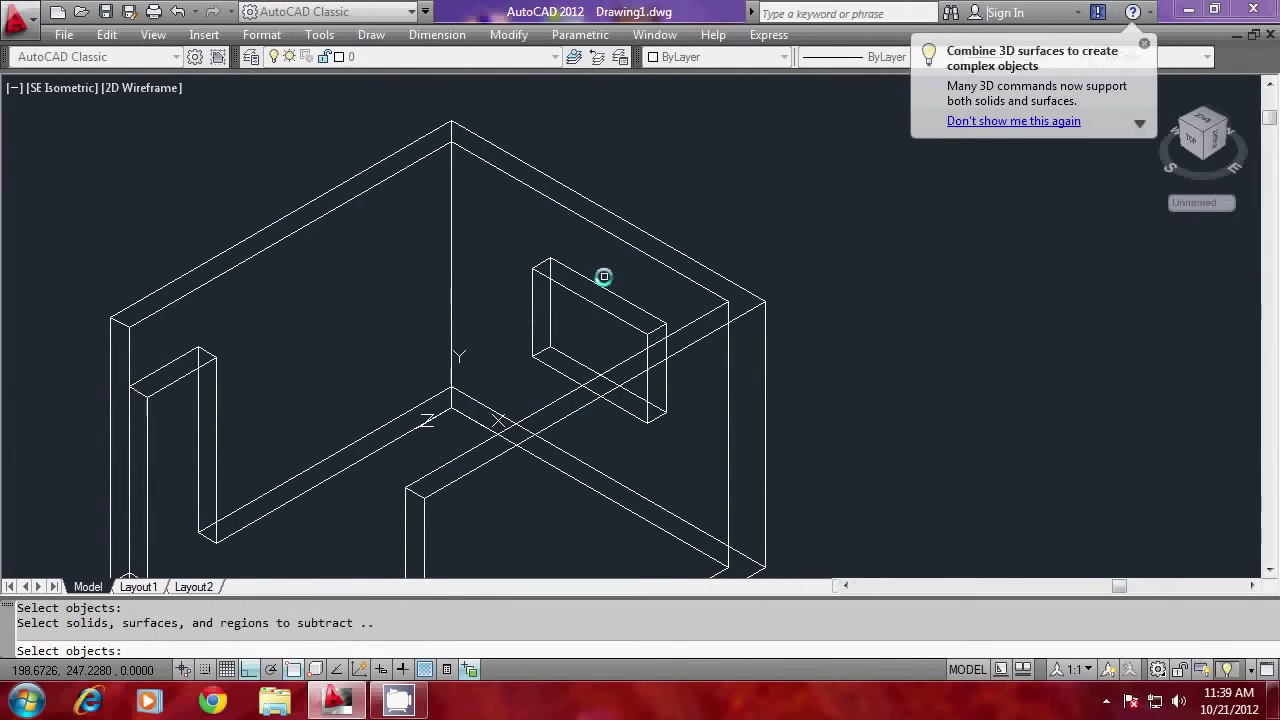
{"action": "left_click", "coordinate": [604, 276]}
{"action": "key", "text": "Return"}
Shade the model to check the door and window openings, and undo the shading to return to wireframe
{"action": "scroll", "coordinate": [630, 230], "scroll_direction": "down", "scroll_amount": 2}
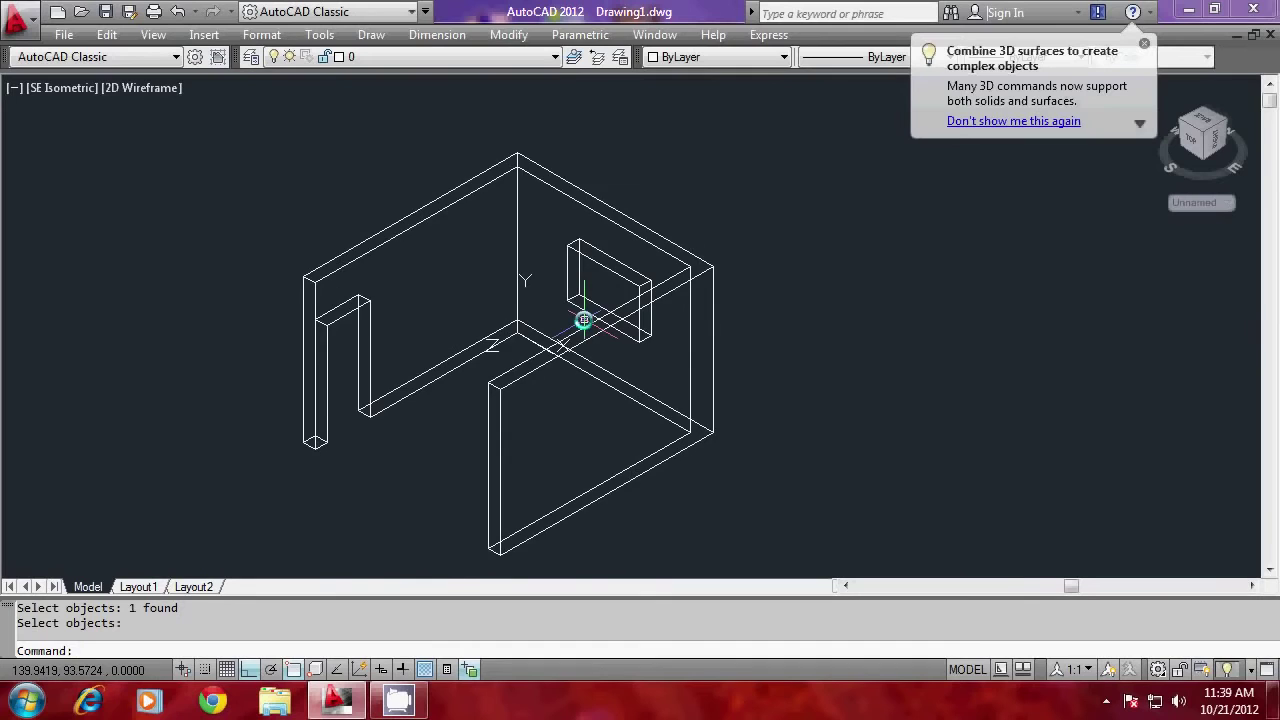
{"action": "scroll", "coordinate": [583, 320], "scroll_direction": "up", "scroll_amount": 2}
{"action": "type", "text": "H"}
{"action": "key", "text": "Escape"}
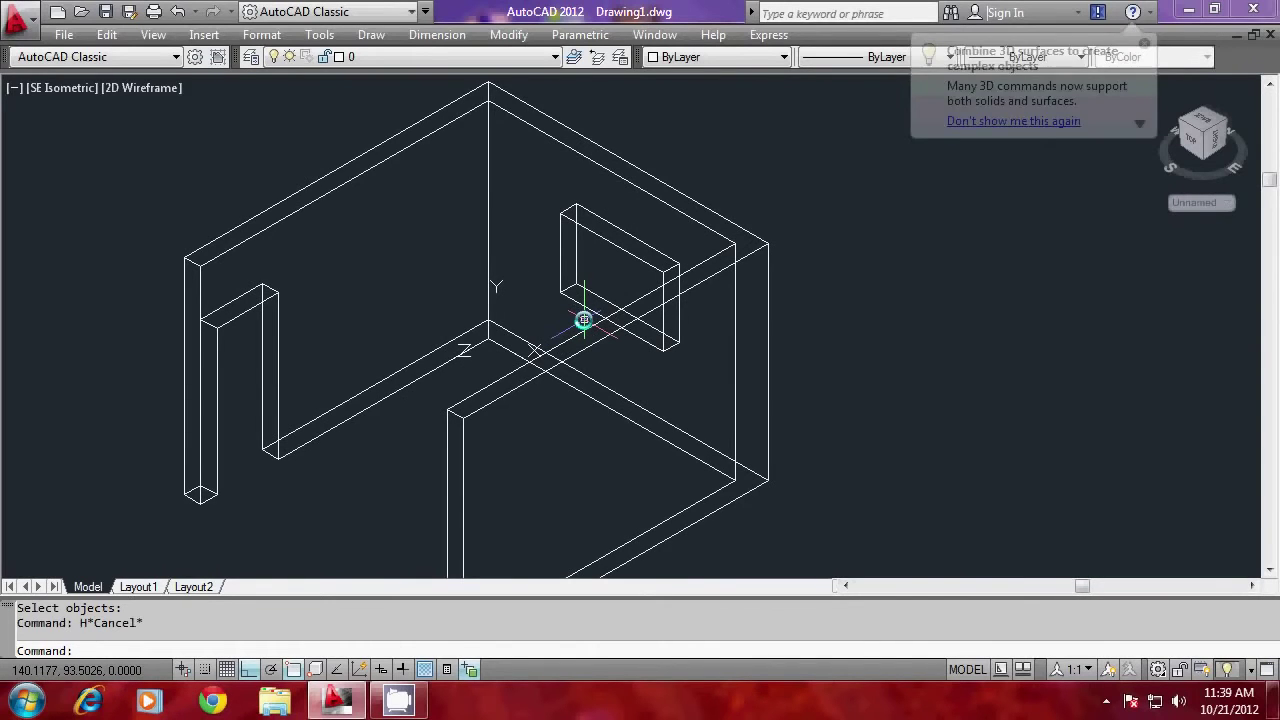
{"action": "type", "text": "SHADE"}
{"action": "key", "text": "Return"}
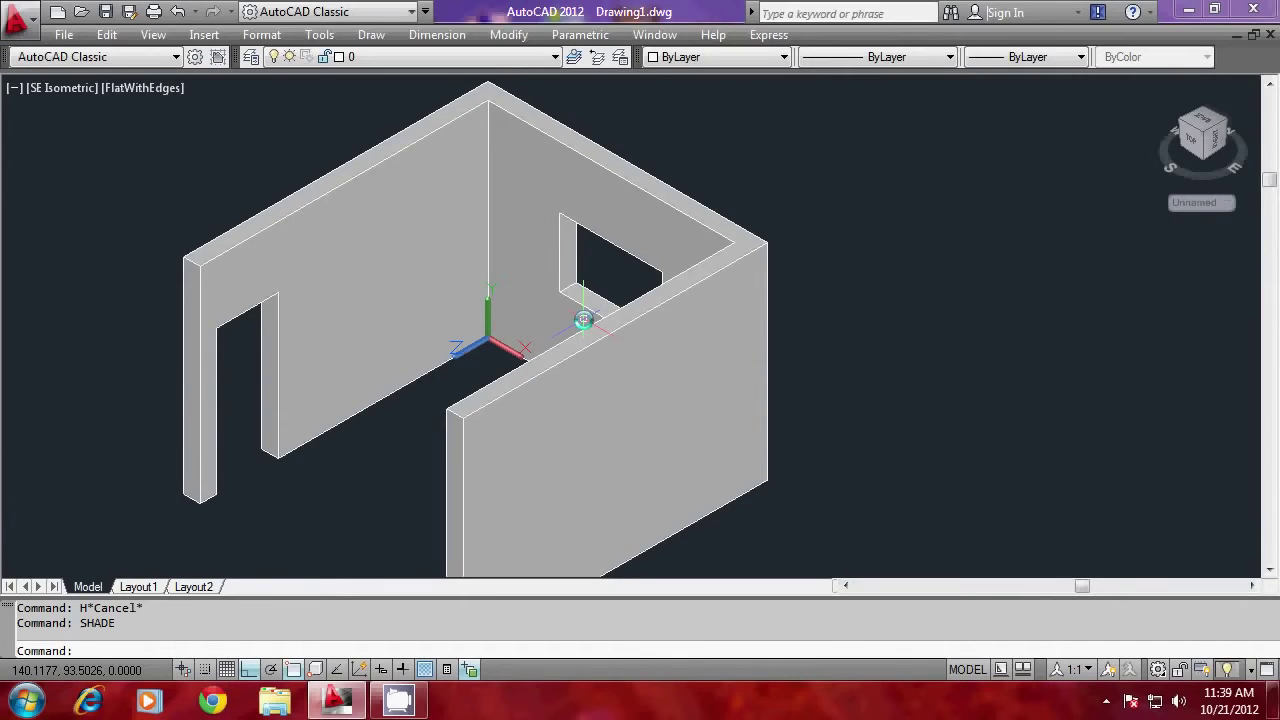
{"action": "type", "text": "U"}
{"action": "key", "text": "Return"}
{"action": "key", "text": "Escape"}
{"action": "scroll", "coordinate": [352, 517], "scroll_direction": "down", "scroll_amount": 2}
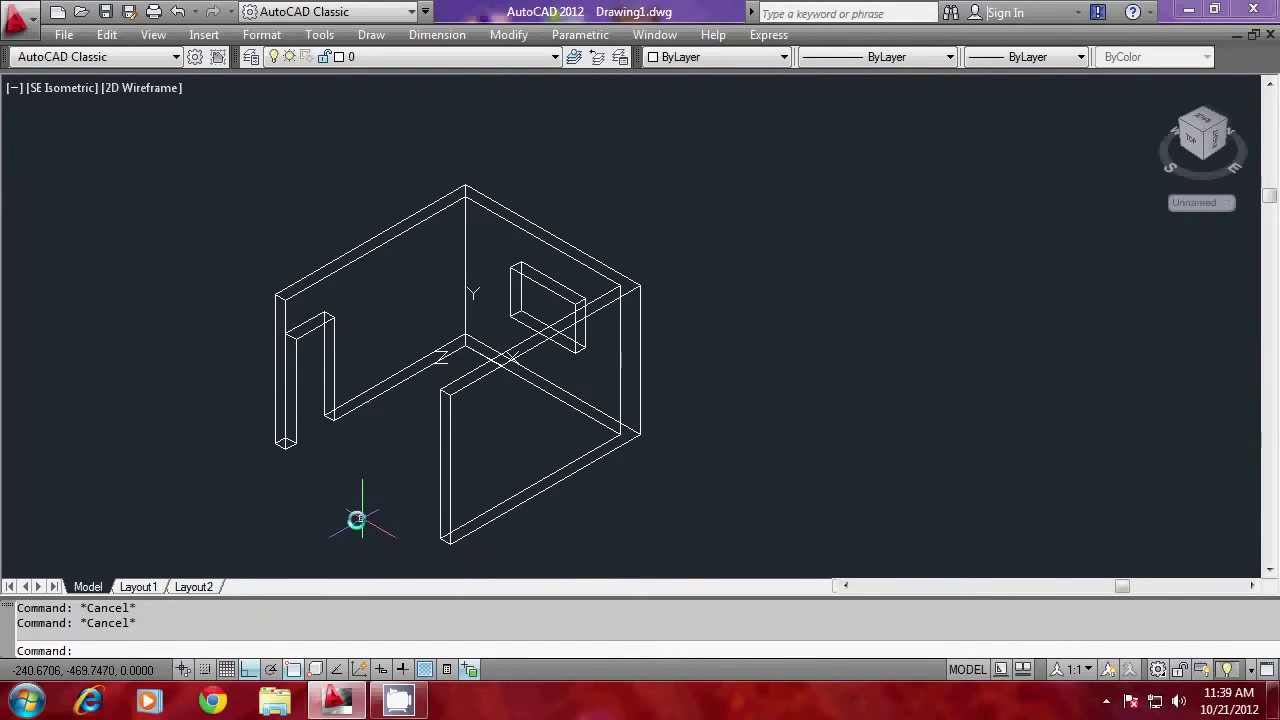
{"action": "scroll", "coordinate": [390, 358], "scroll_direction": "up", "scroll_amount": 2}
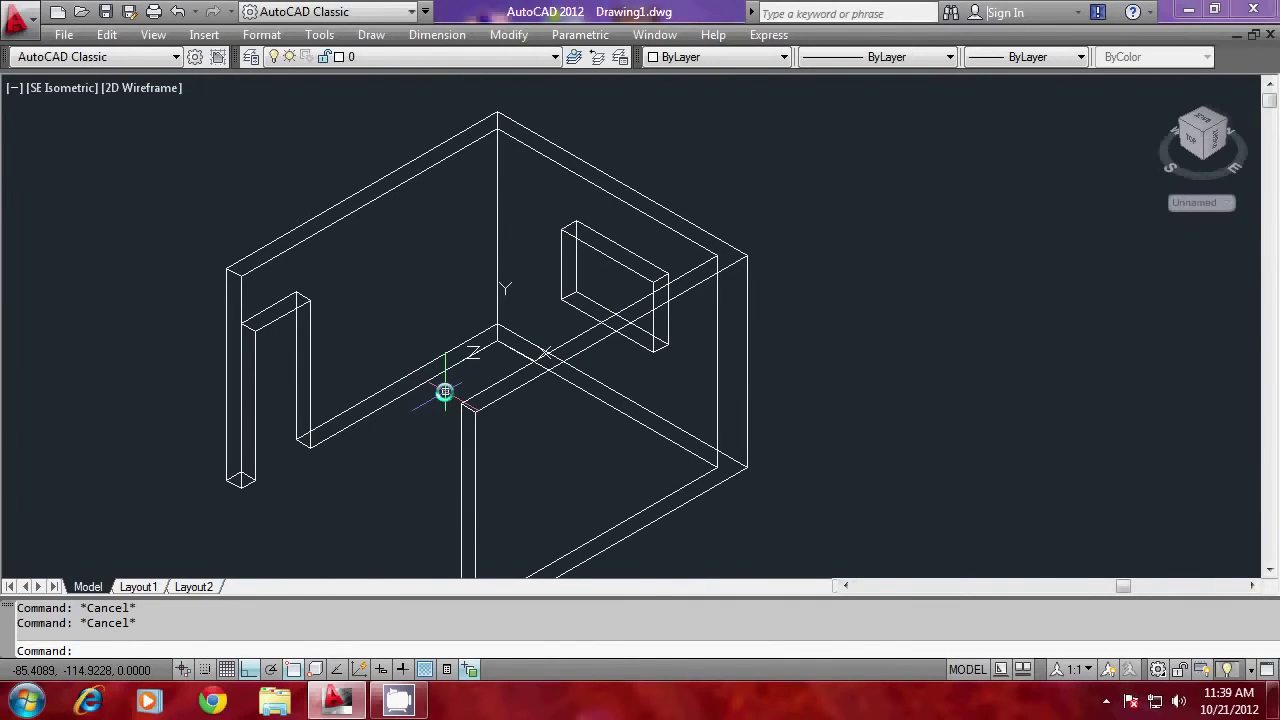
{"action": "left_click", "coordinate": [452, 358]}
{"action": "key", "text": "Escape"}
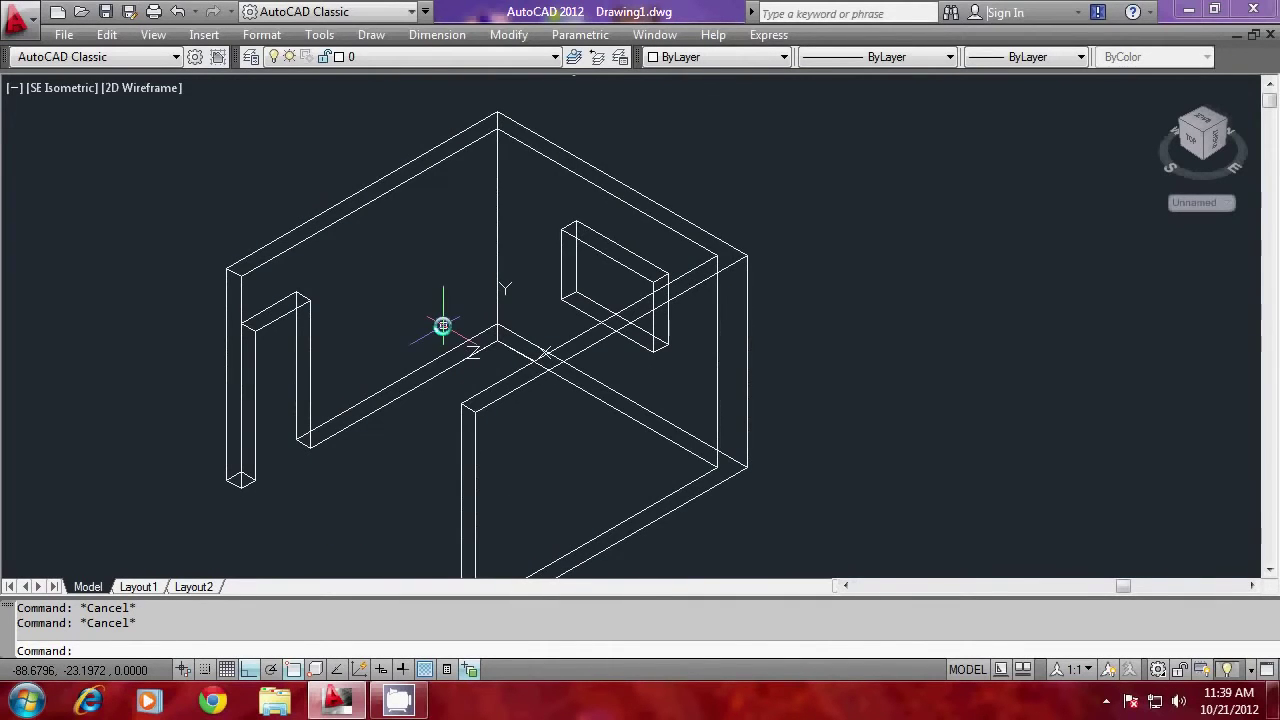
{"action": "scroll", "coordinate": [444, 330], "scroll_direction": "up", "scroll_amount": 2}
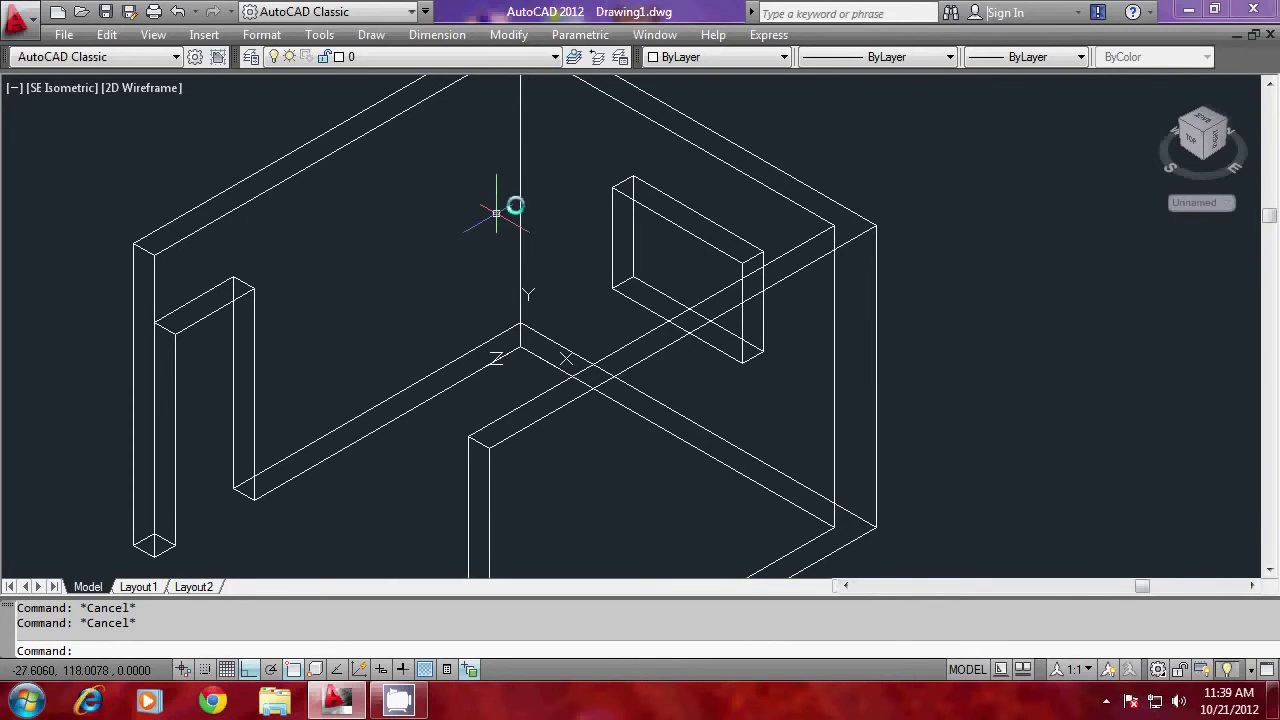
{"action": "key", "text": "ctrl+a"}
{"action": "key", "text": "Escape"}
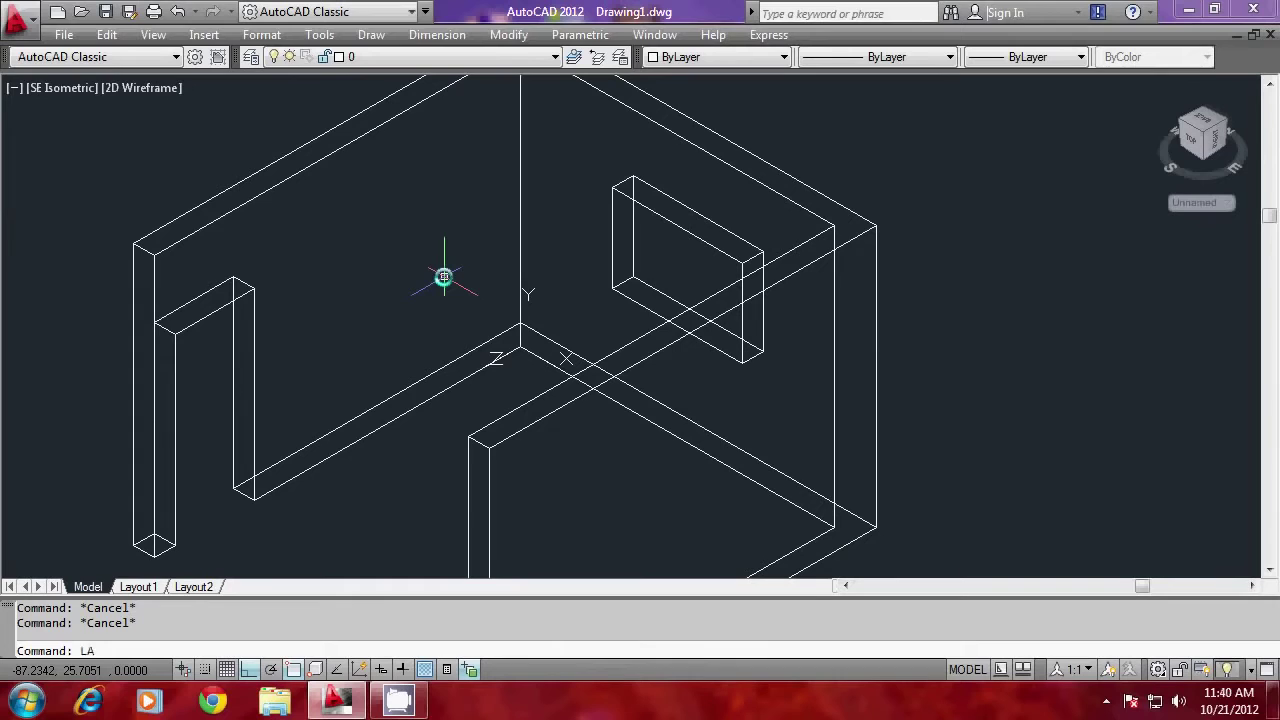
Create a new layer named BASE CABIN
{"action": "key", "text": "Return"}
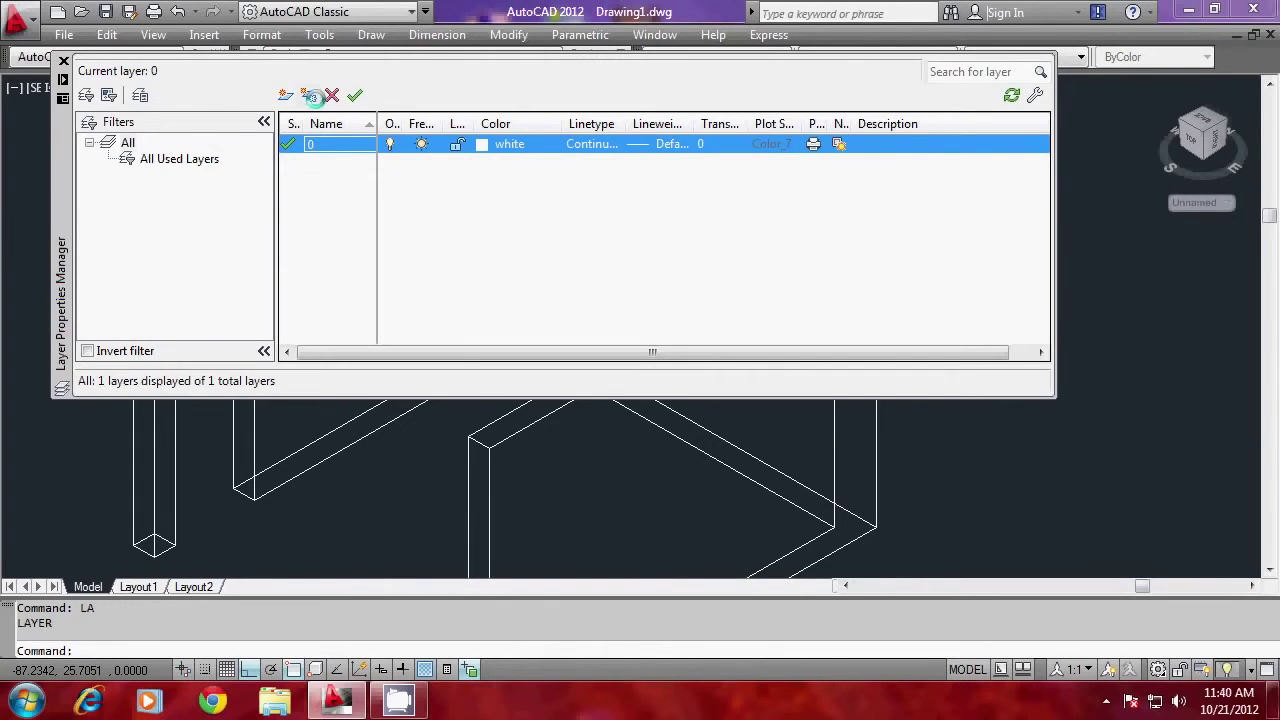
{"action": "left_click", "coordinate": [283, 95]}
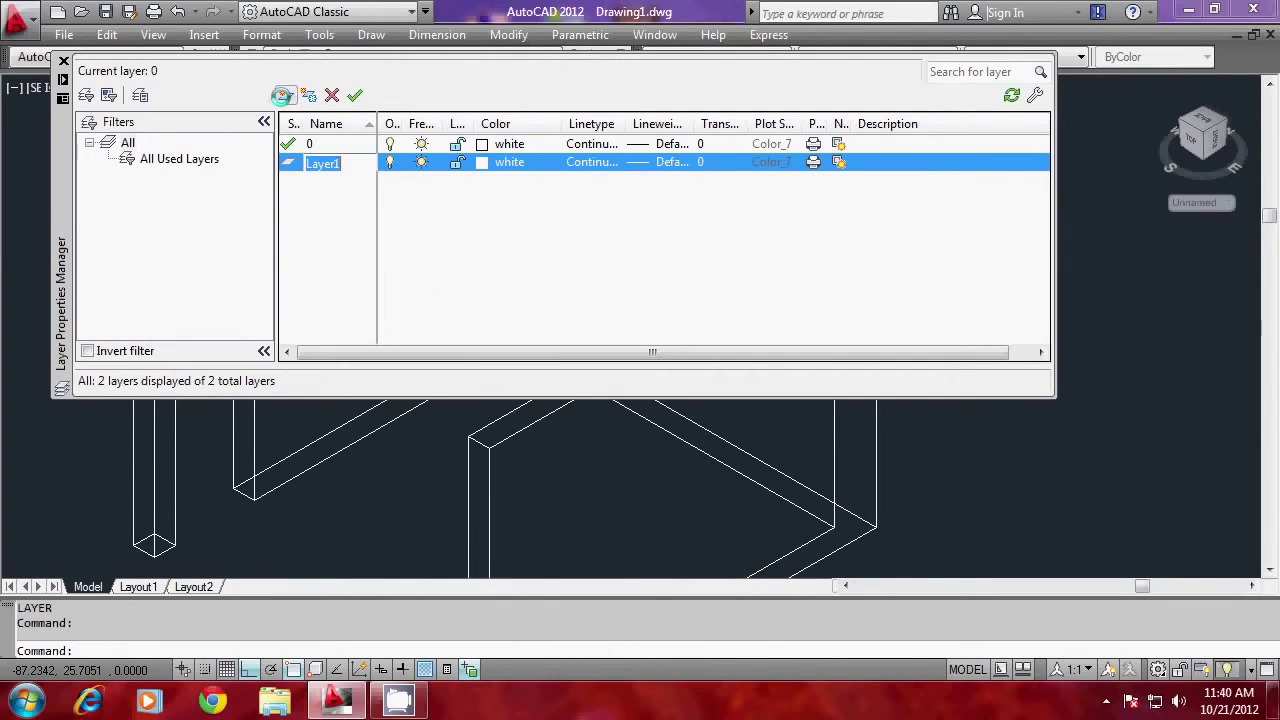
{"action": "type", "text": "CA"}
{"action": "key", "text": "BackSpace"}
{"action": "key", "text": "BackSpace"}
{"action": "type", "text": "BASE CABO"}
{"action": "key", "text": "BackSpace"}
{"action": "type", "text": "IN"}
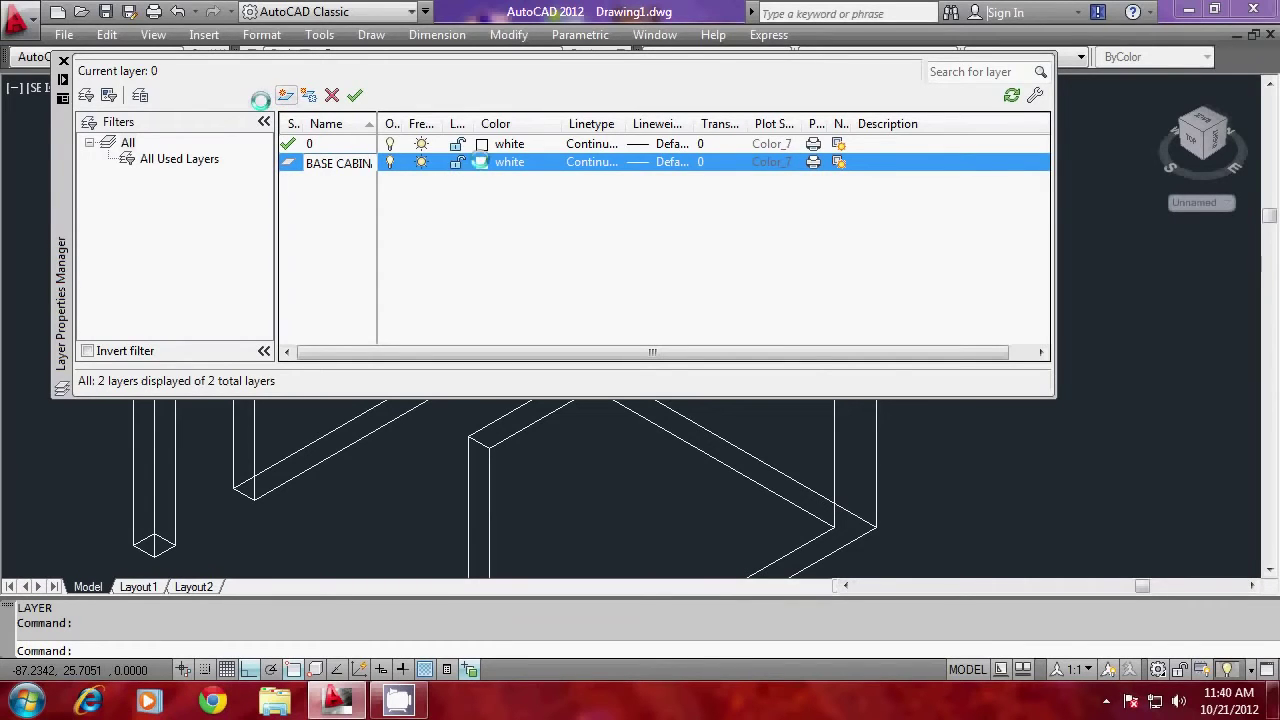
Set the BASE CABIN layer's colour to index 21 and make it the current layer
{"action": "left_click", "coordinate": [481, 162]}
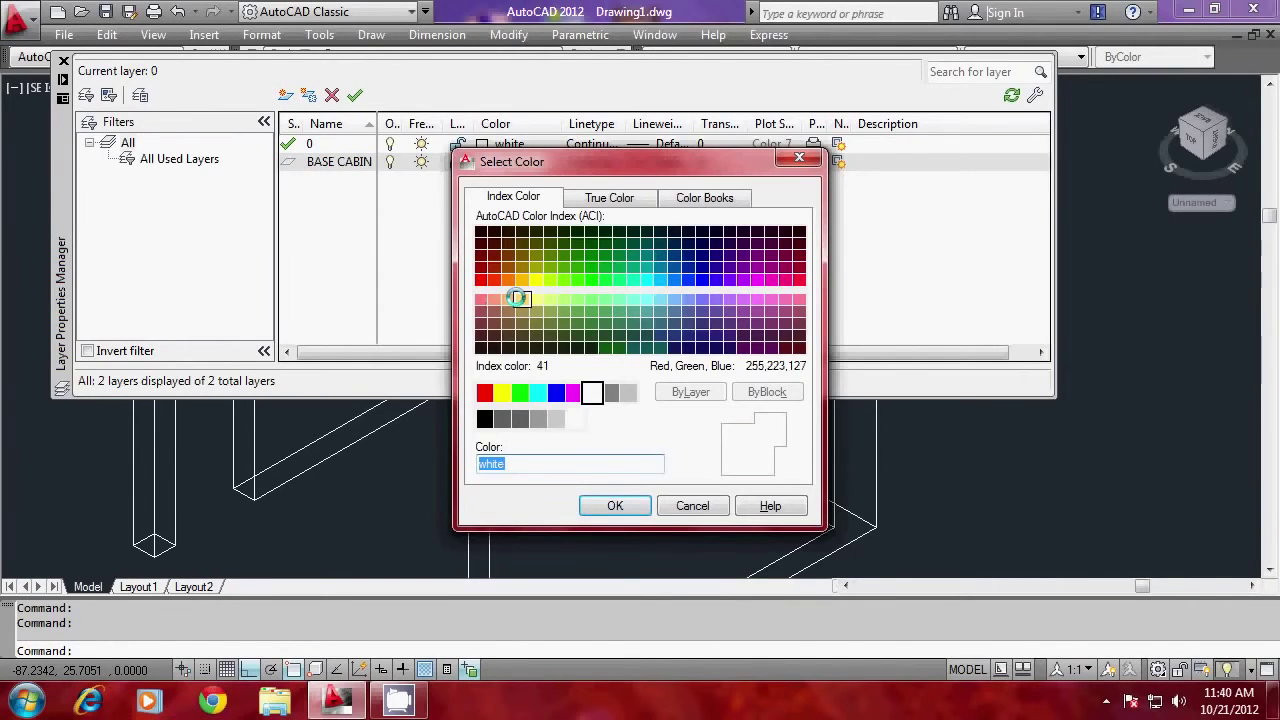
{"action": "left_click", "coordinate": [493, 298]}
{"action": "left_click", "coordinate": [612, 505]}
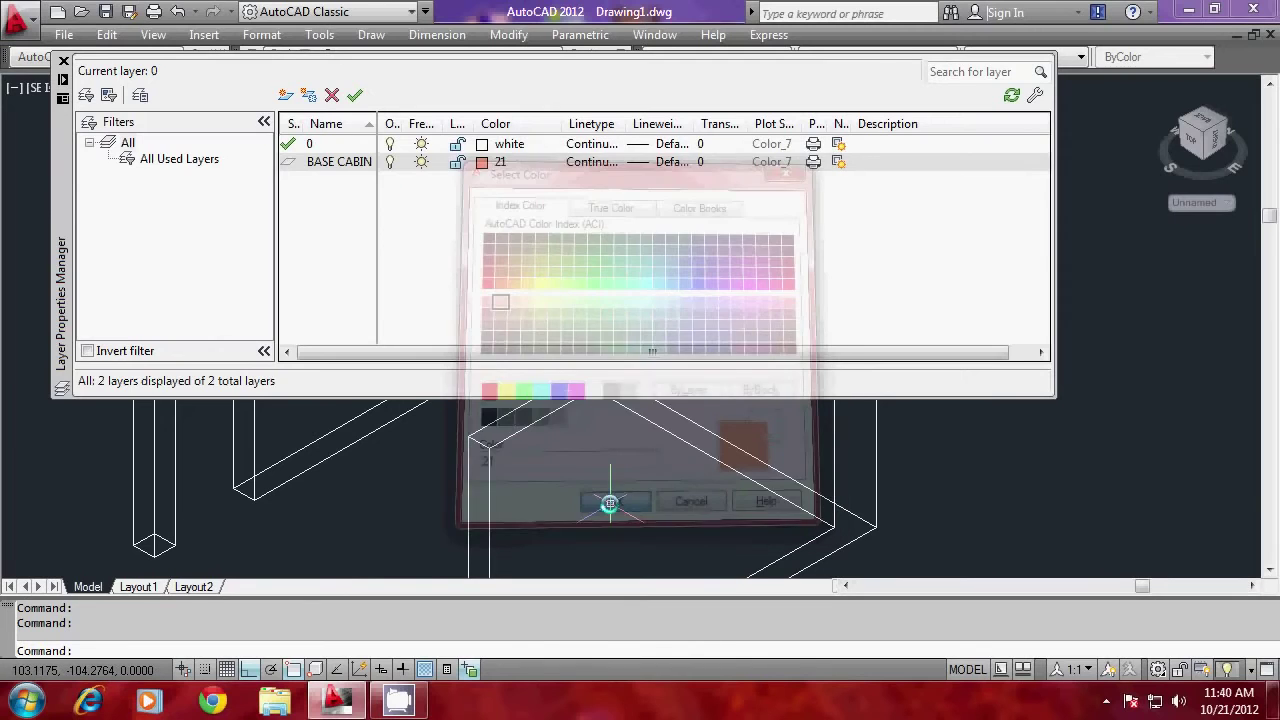
{"action": "left_click", "coordinate": [355, 95]}
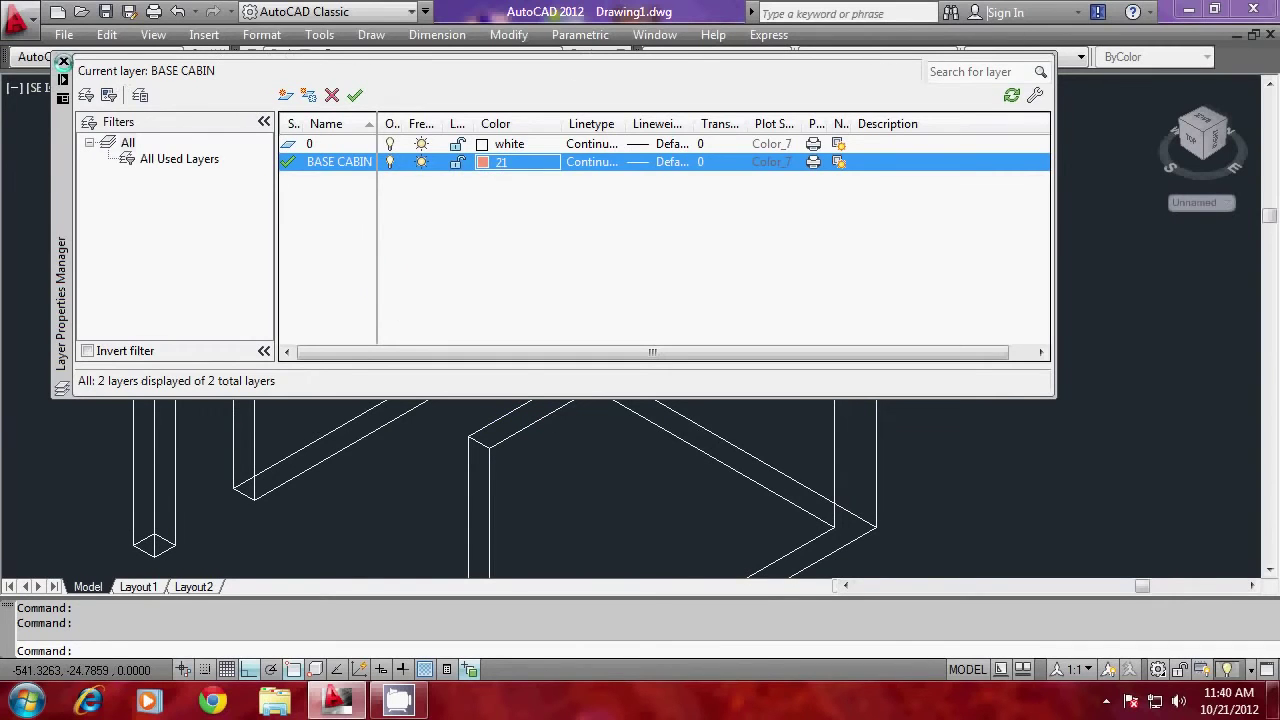
{"action": "left_click", "coordinate": [63, 62]}
{"action": "key", "text": "Escape"}
{"action": "key", "text": "Escape"}
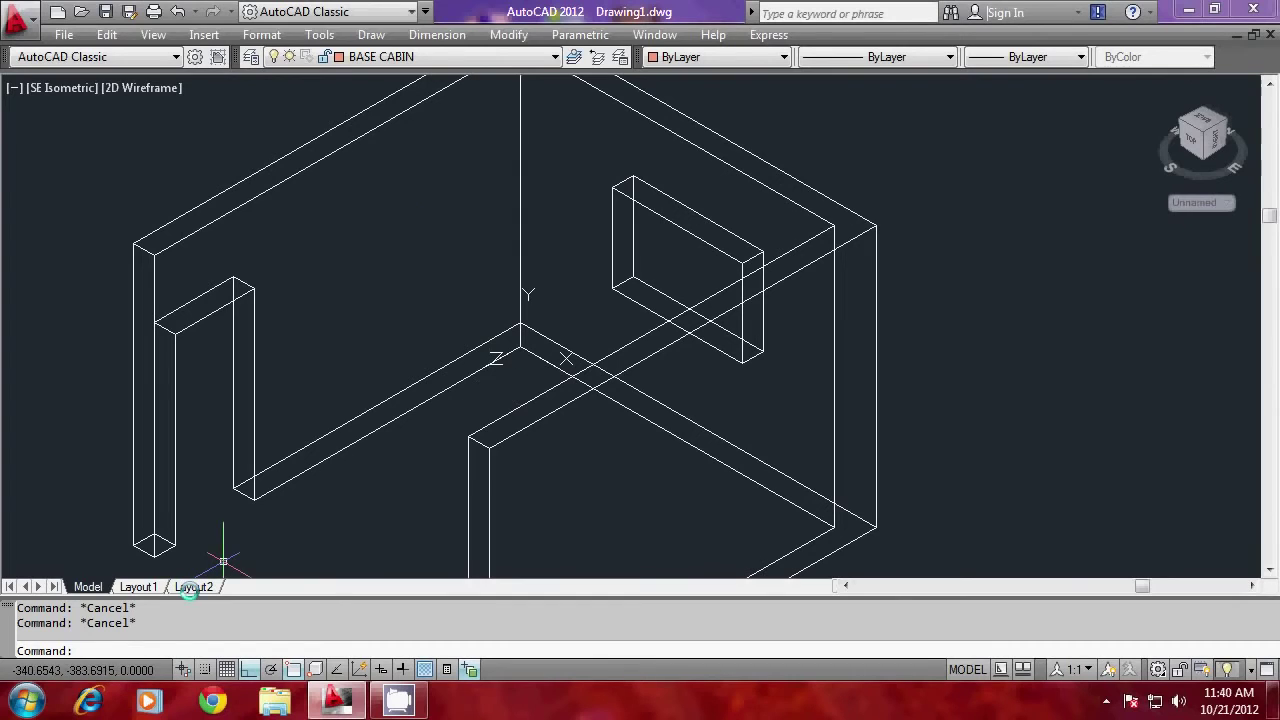
Reset the UCS to World
{"action": "scroll", "coordinate": [509, 389], "scroll_direction": "down", "scroll_amount": 4}
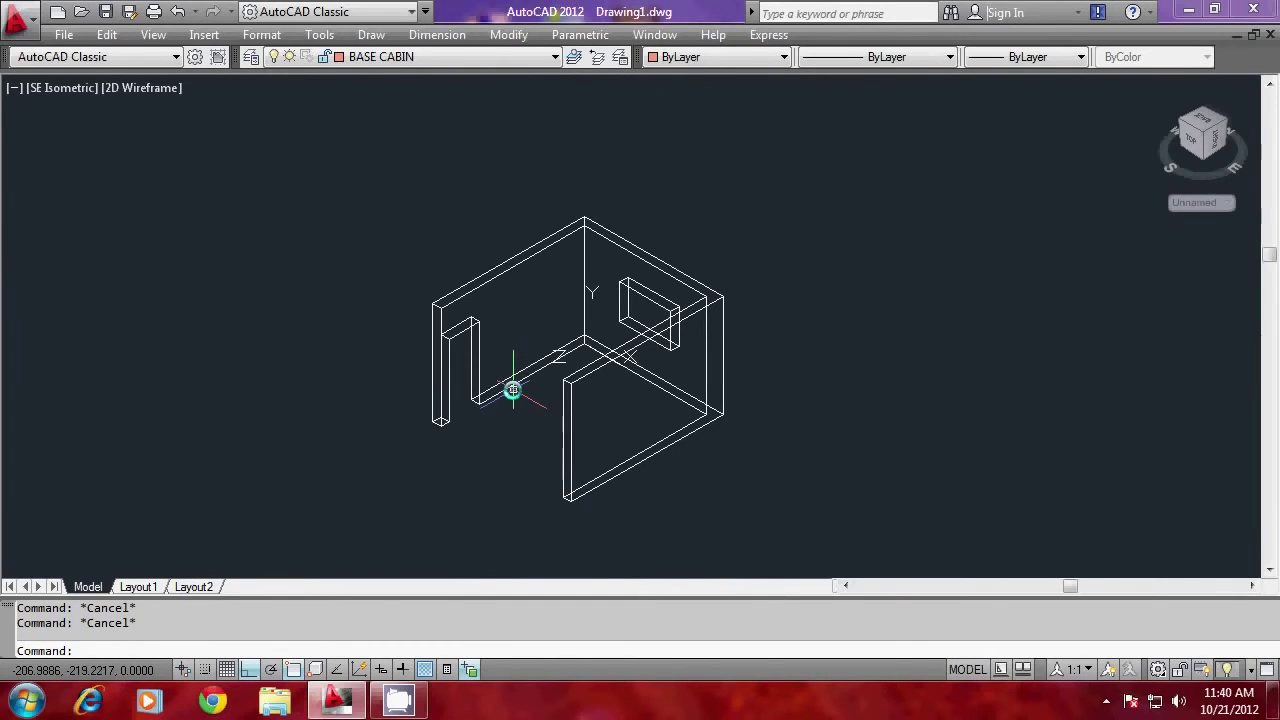
{"action": "scroll", "coordinate": [533, 397], "scroll_direction": "up", "scroll_amount": 3}
{"action": "type", "text": "UCS"}
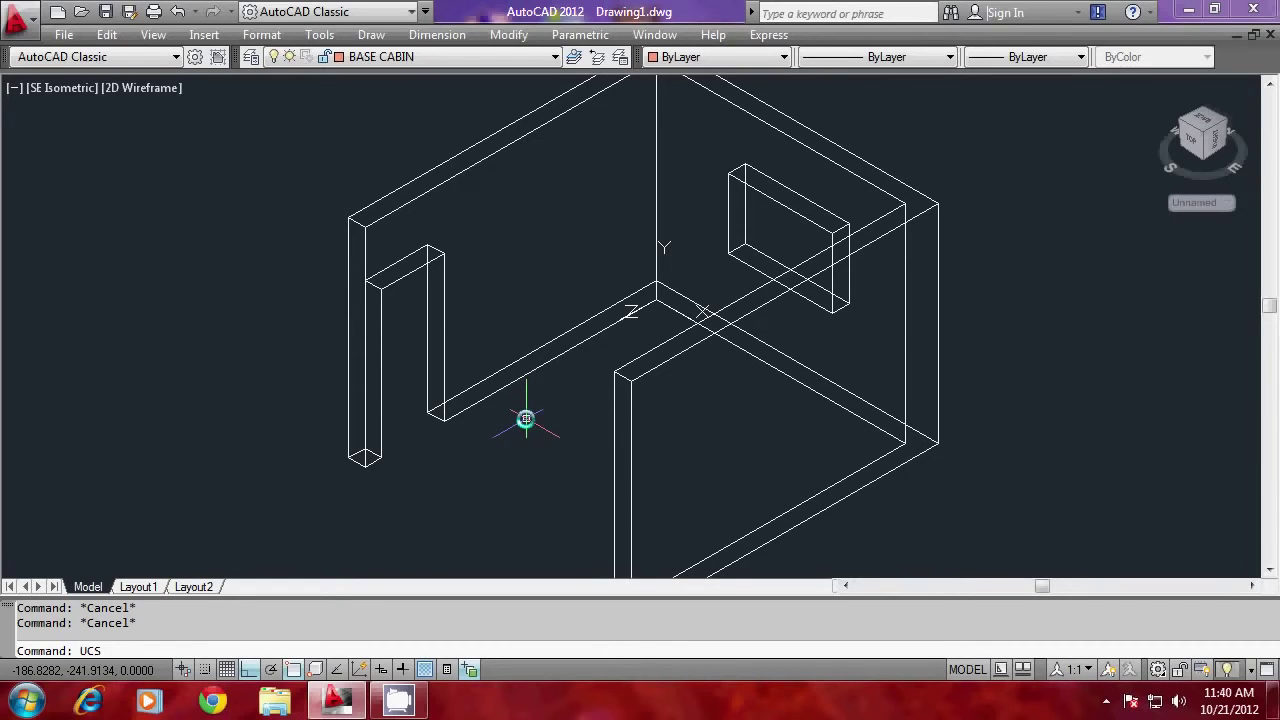
{"action": "key", "text": "Return"}
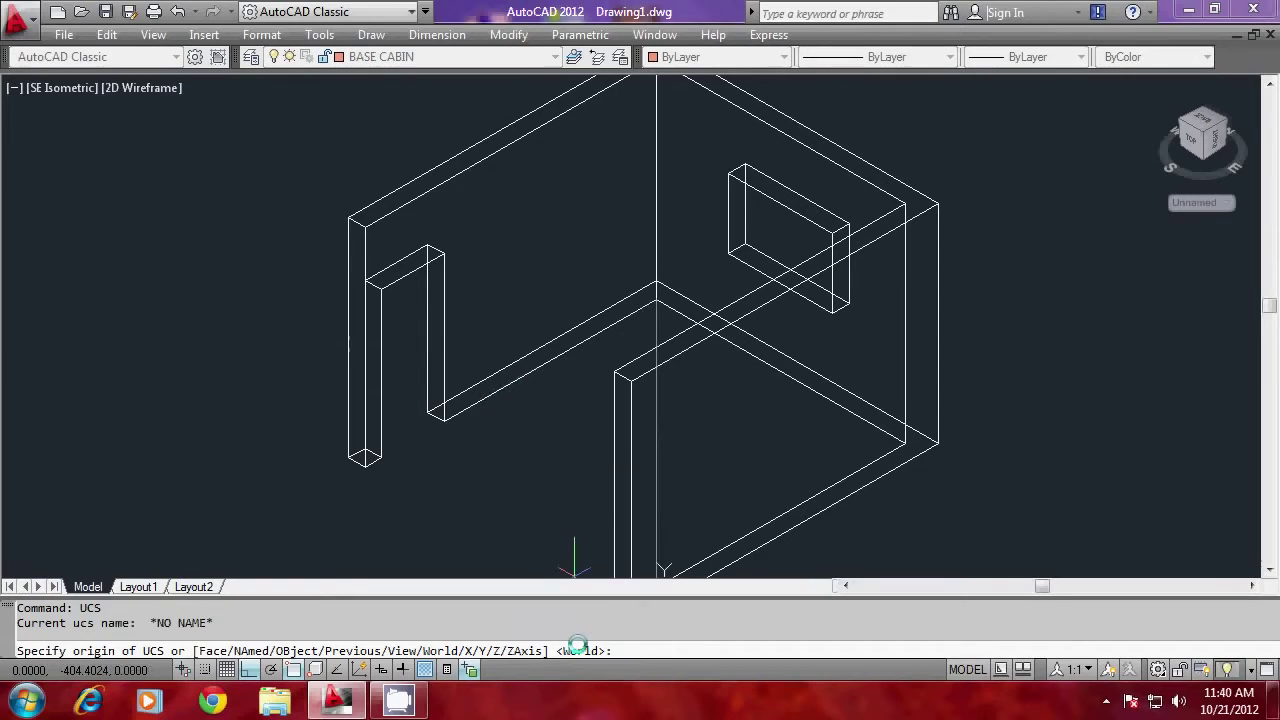
{"action": "key", "text": "Return"}
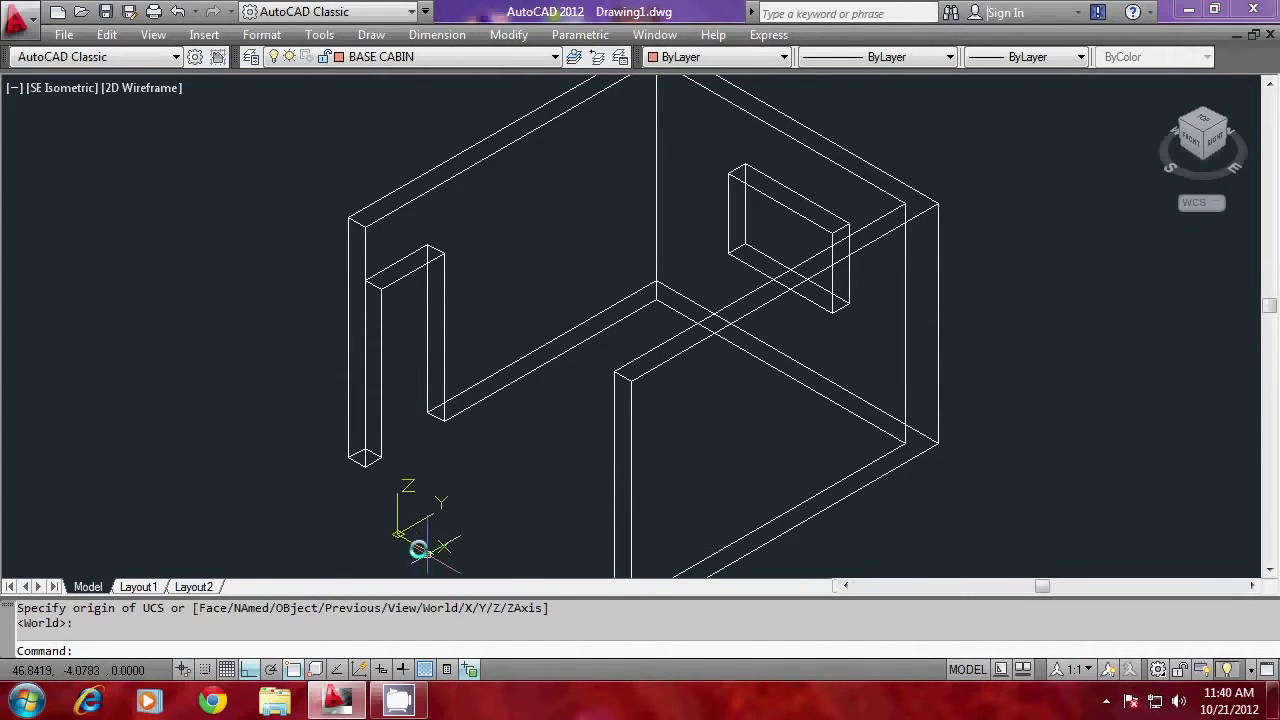
Start a polyline at the inside bottom corner of the door jamb and run it along the two inner wall bases to the far corner
{"action": "type", "text": "PL"}
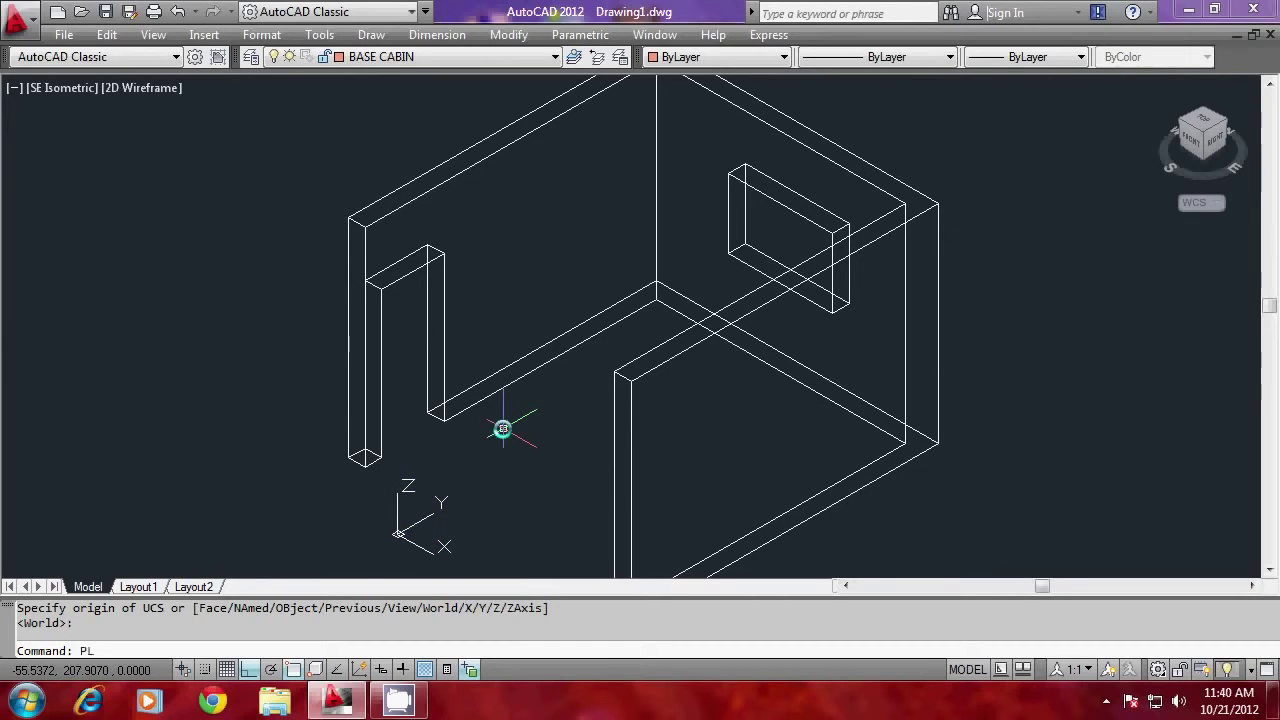
{"action": "key", "text": "Return"}
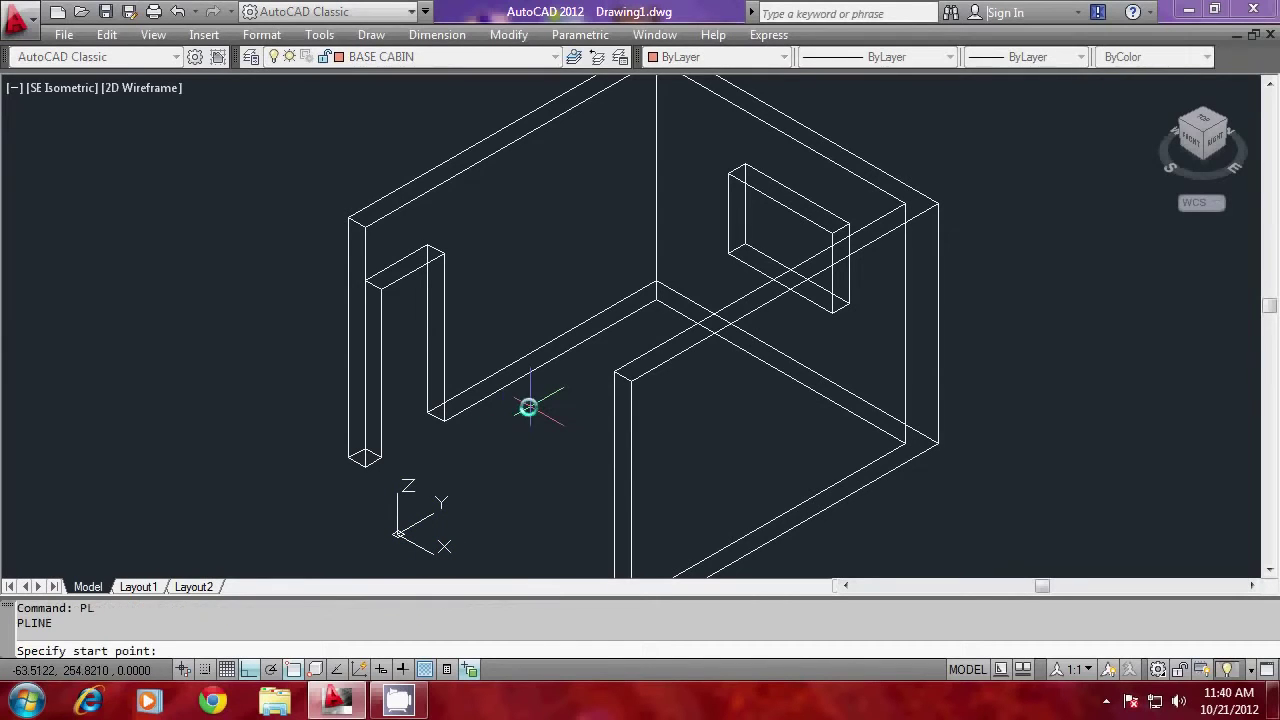
{"action": "left_click", "coordinate": [444, 420]}
{"action": "left_click", "coordinate": [656, 289]}
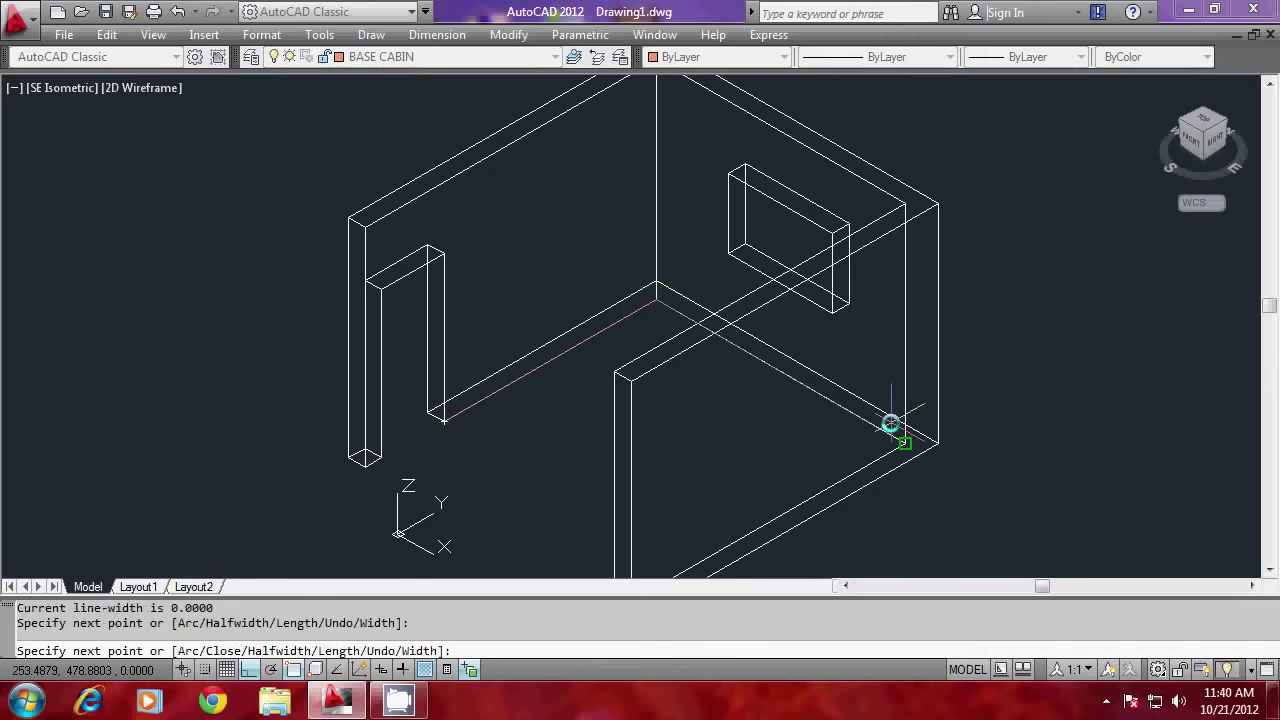
{"action": "left_click", "coordinate": [905, 440]}
{"action": "scroll", "coordinate": [615, 470], "scroll_direction": "down", "scroll_amount": 1}
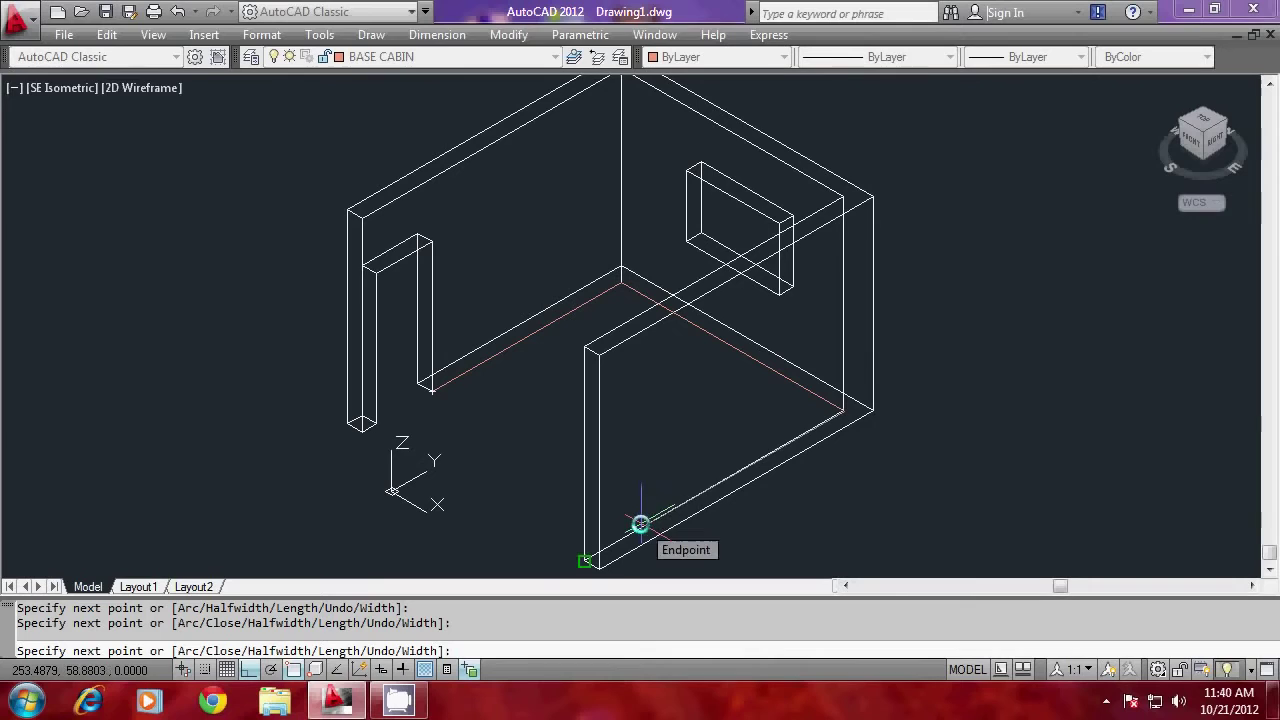
{"action": "left_click", "coordinate": [822, 416]}
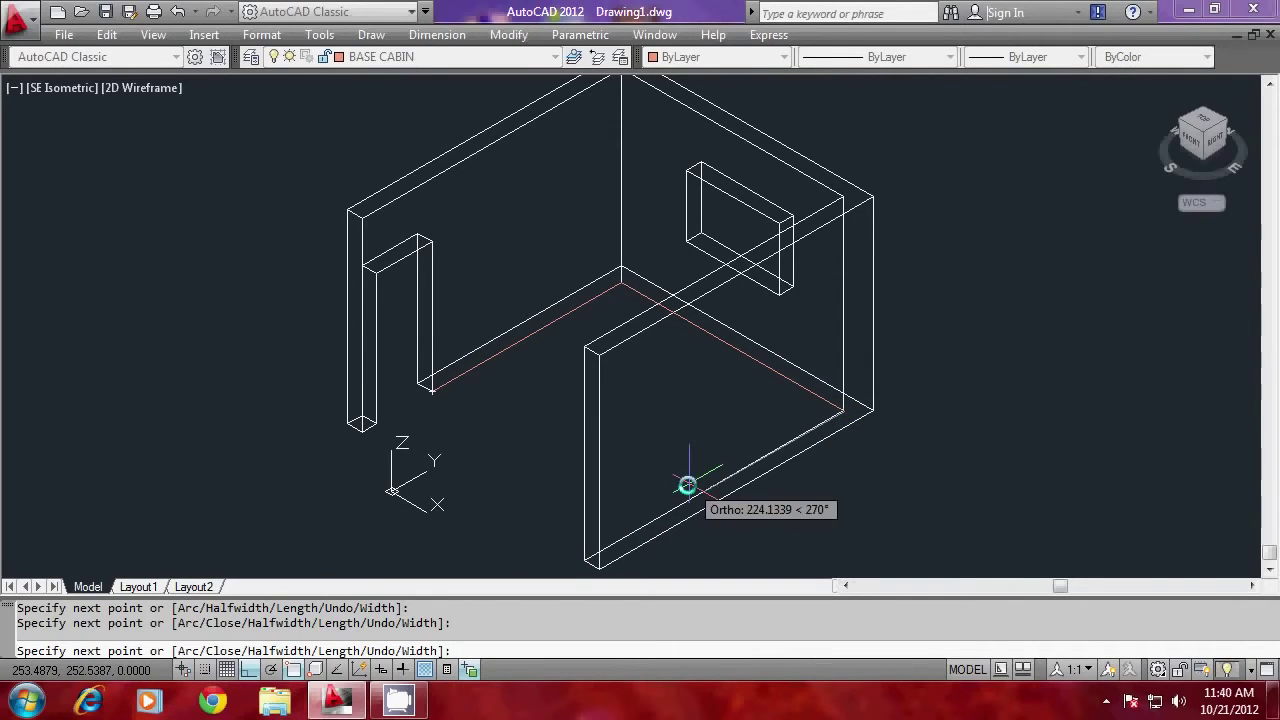
Finish the polyline along the third wall, using X and Y point filters to end it level with the door jamb
{"action": "right_click", "coordinate": [648, 524], "text": "shift"}
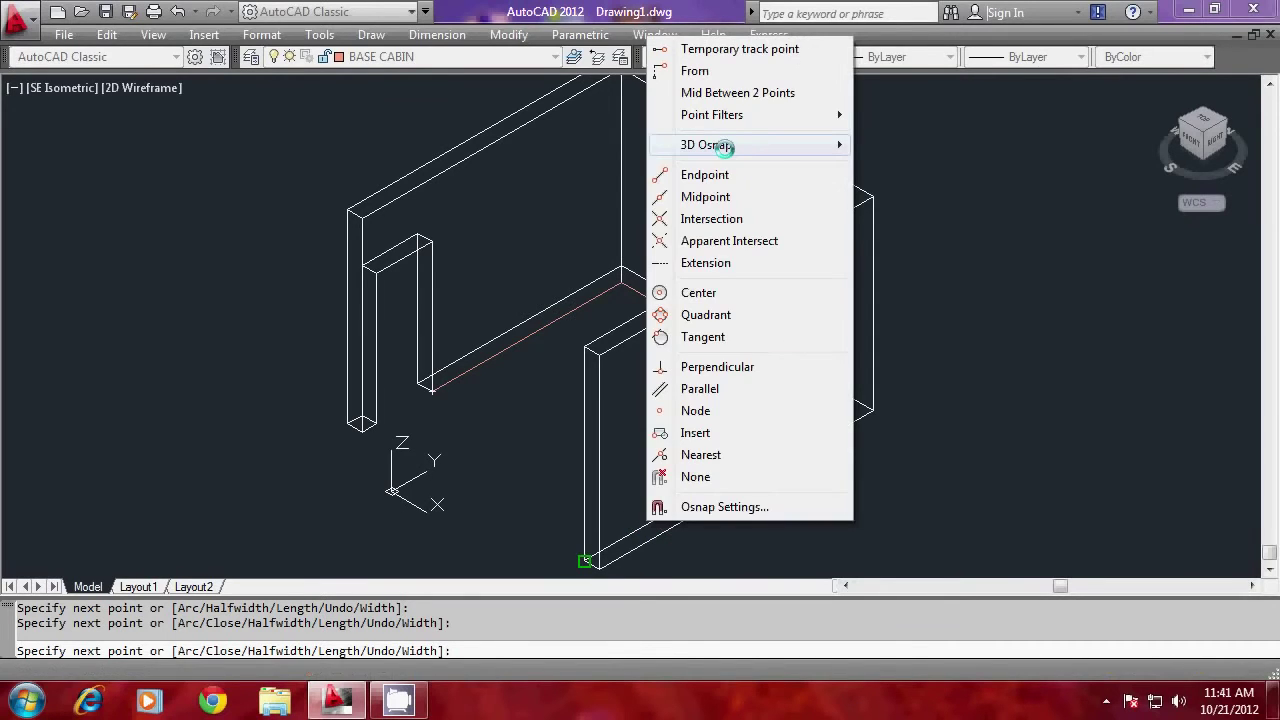
{"action": "mouse_move", "coordinate": [790, 115]}
{"action": "left_click", "coordinate": [883, 117]}
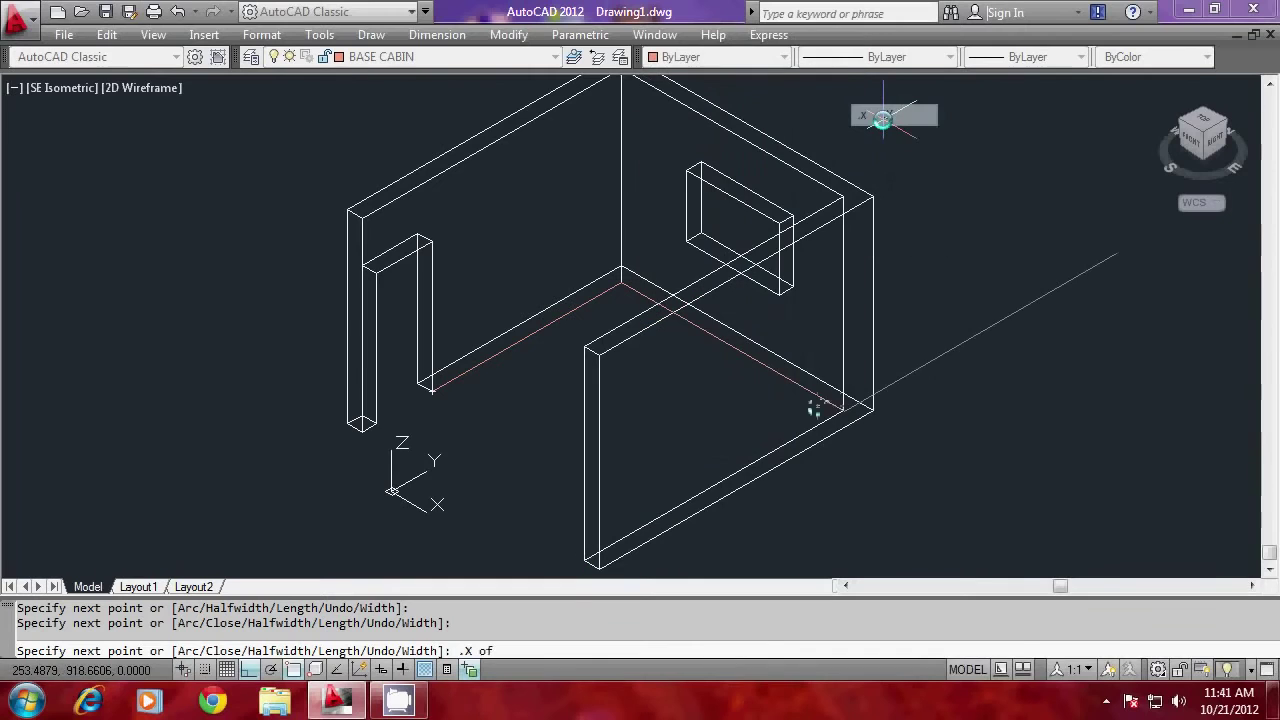
{"action": "left_click", "coordinate": [826, 408]}
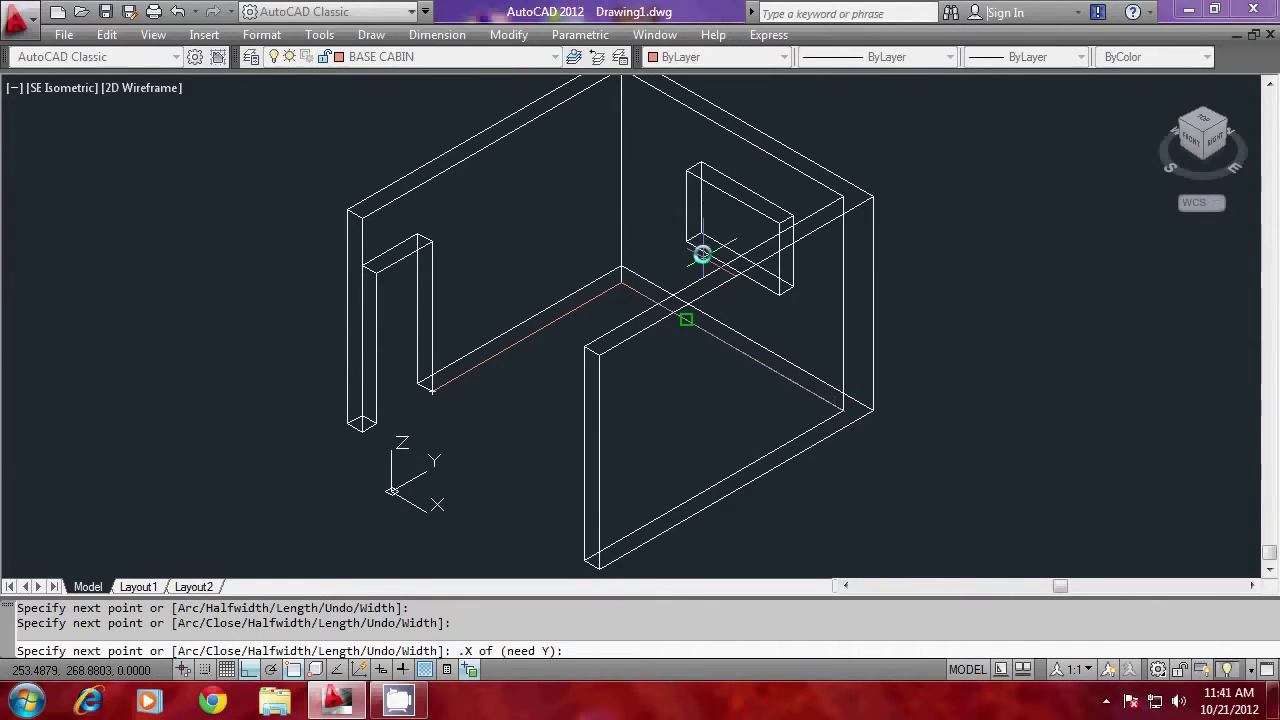
{"action": "right_click", "coordinate": [700, 251], "text": "shift"}
{"action": "mouse_move", "coordinate": [790, 273]}
{"action": "left_click", "coordinate": [944, 295]}
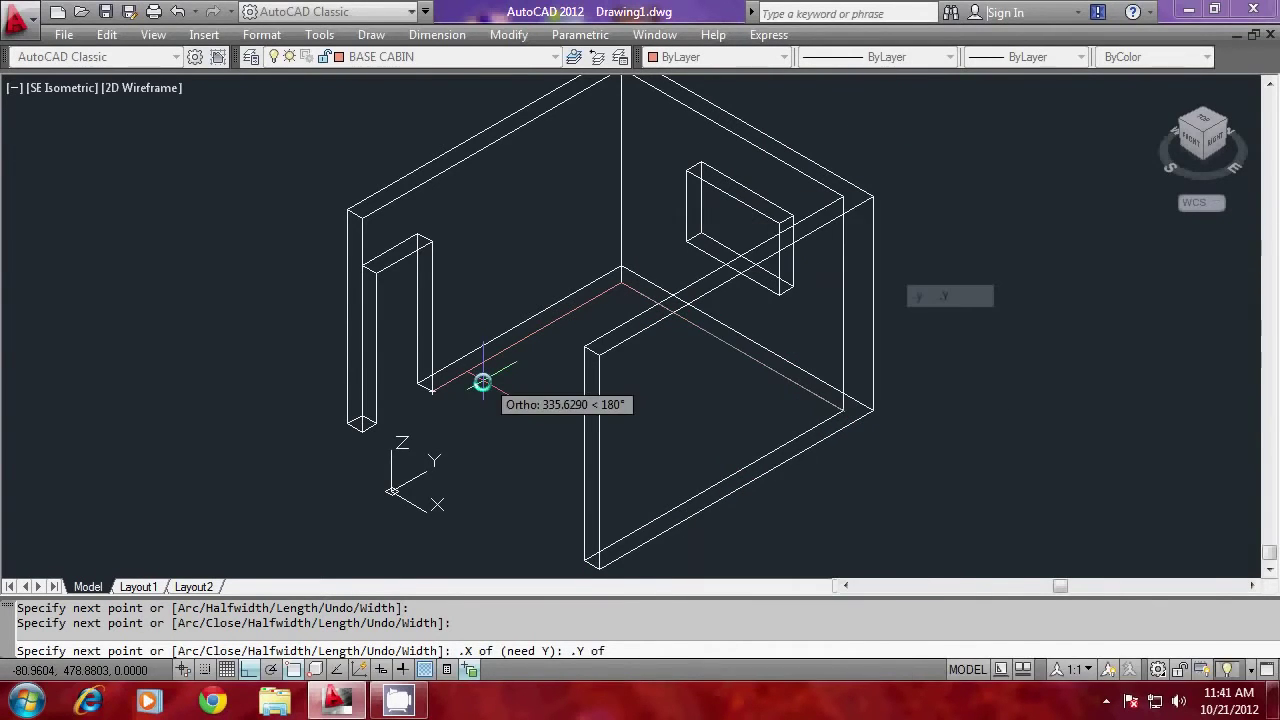
{"action": "left_click", "coordinate": [441, 390]}
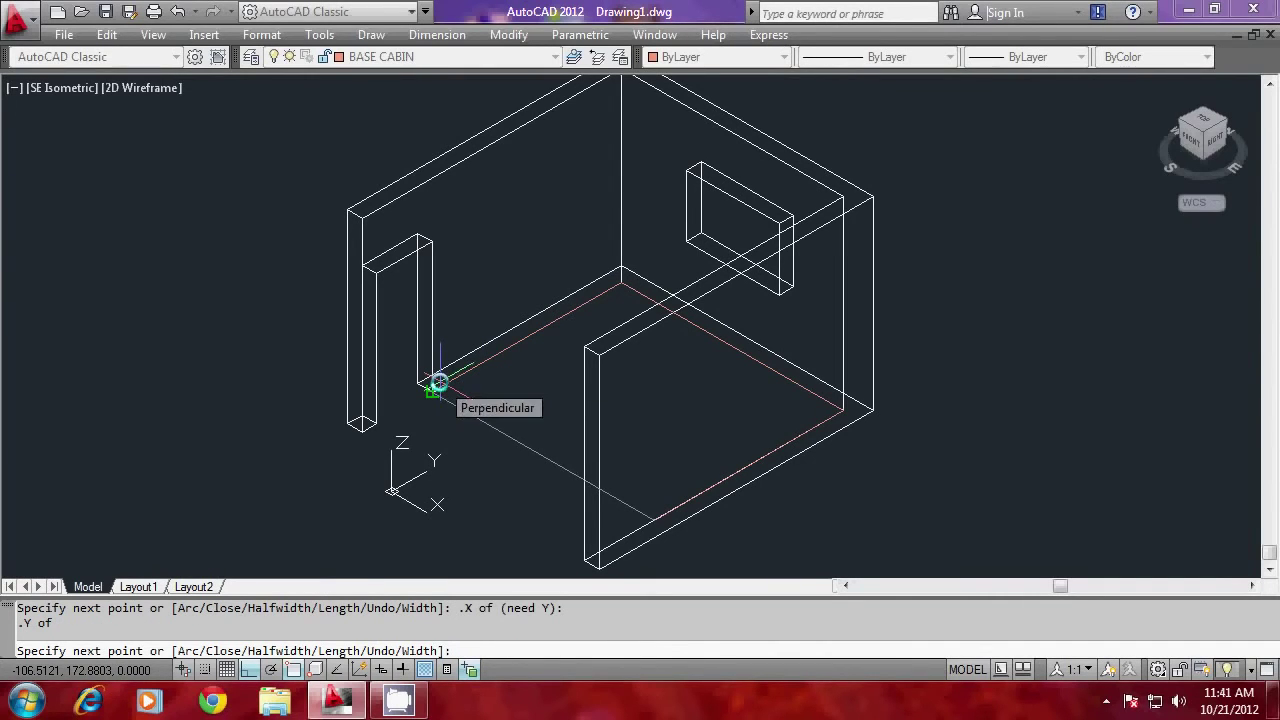
{"action": "key", "text": "Return"}
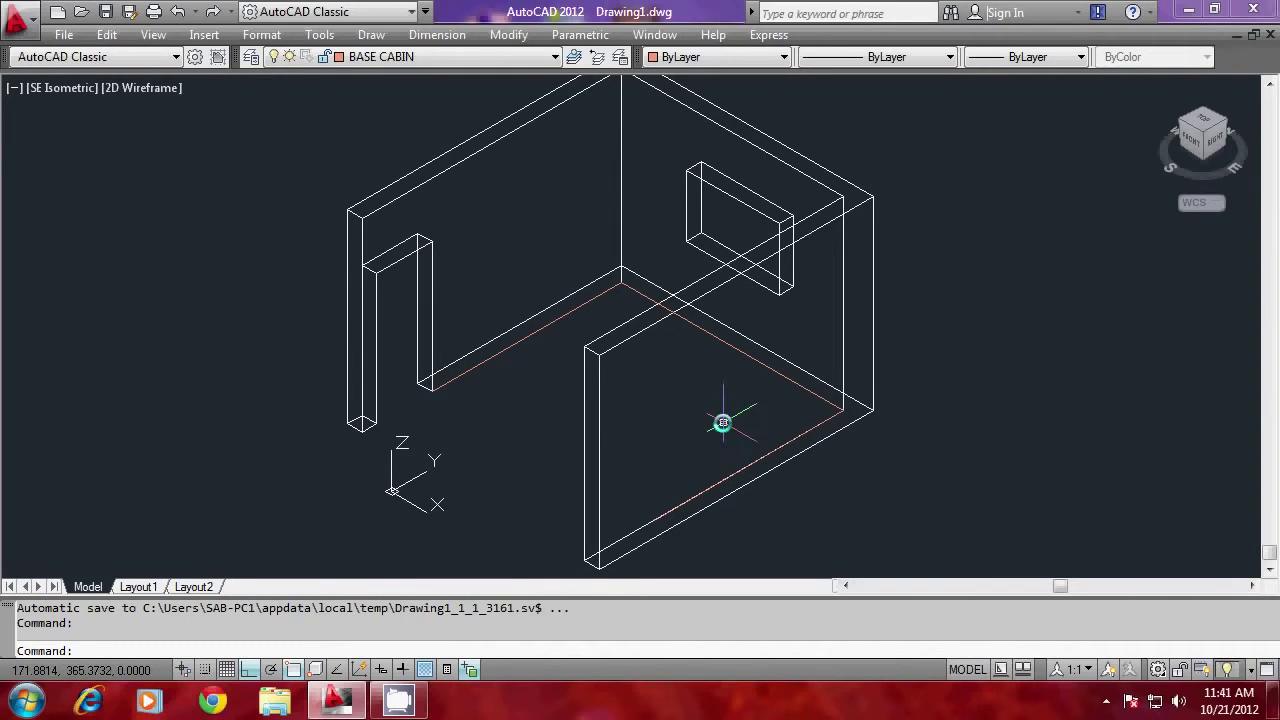
Offset the wall-base polyline 60 units towards the inside of the room
{"action": "type", "text": "o"}
{"action": "key", "text": "Return"}
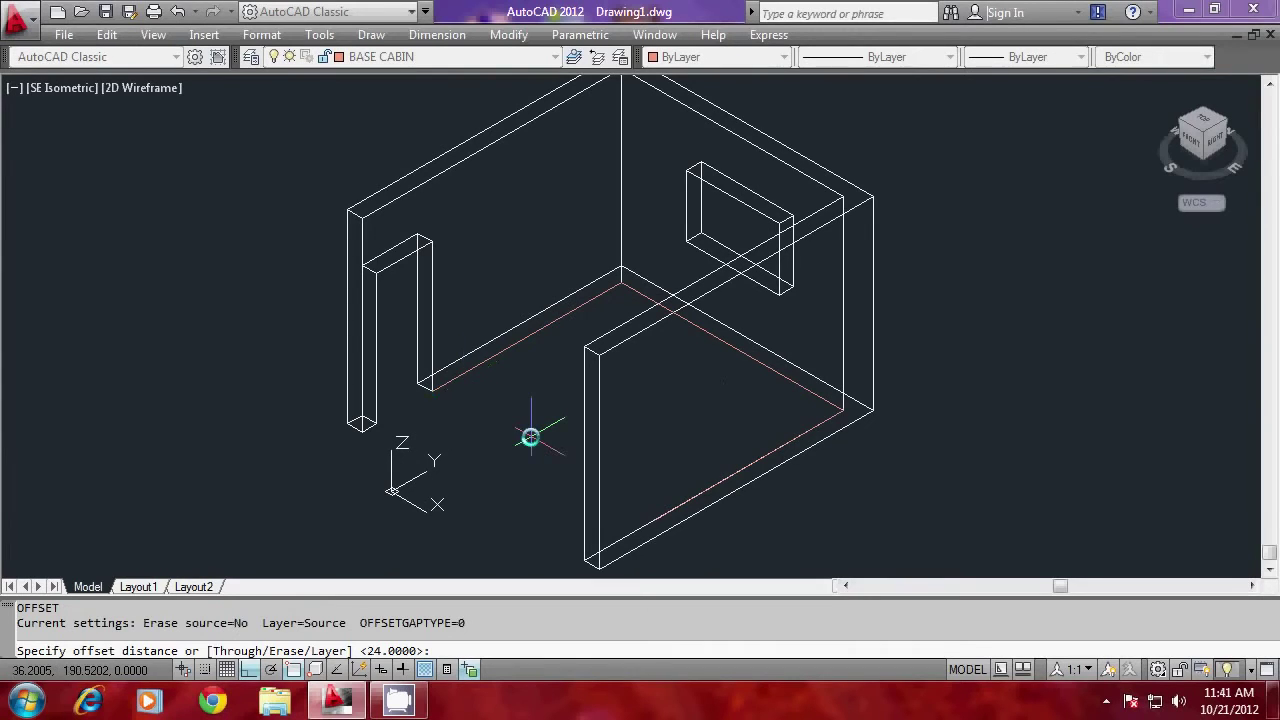
{"action": "type", "text": "60"}
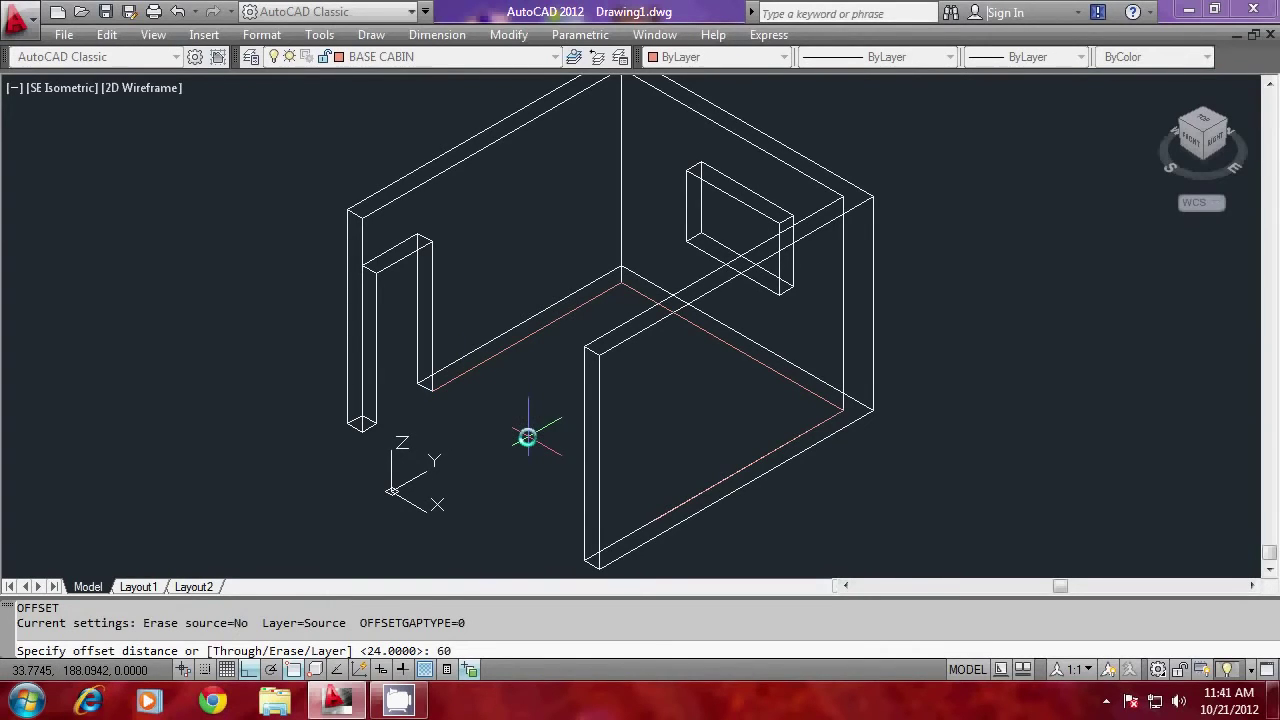
{"action": "key", "text": "Return"}
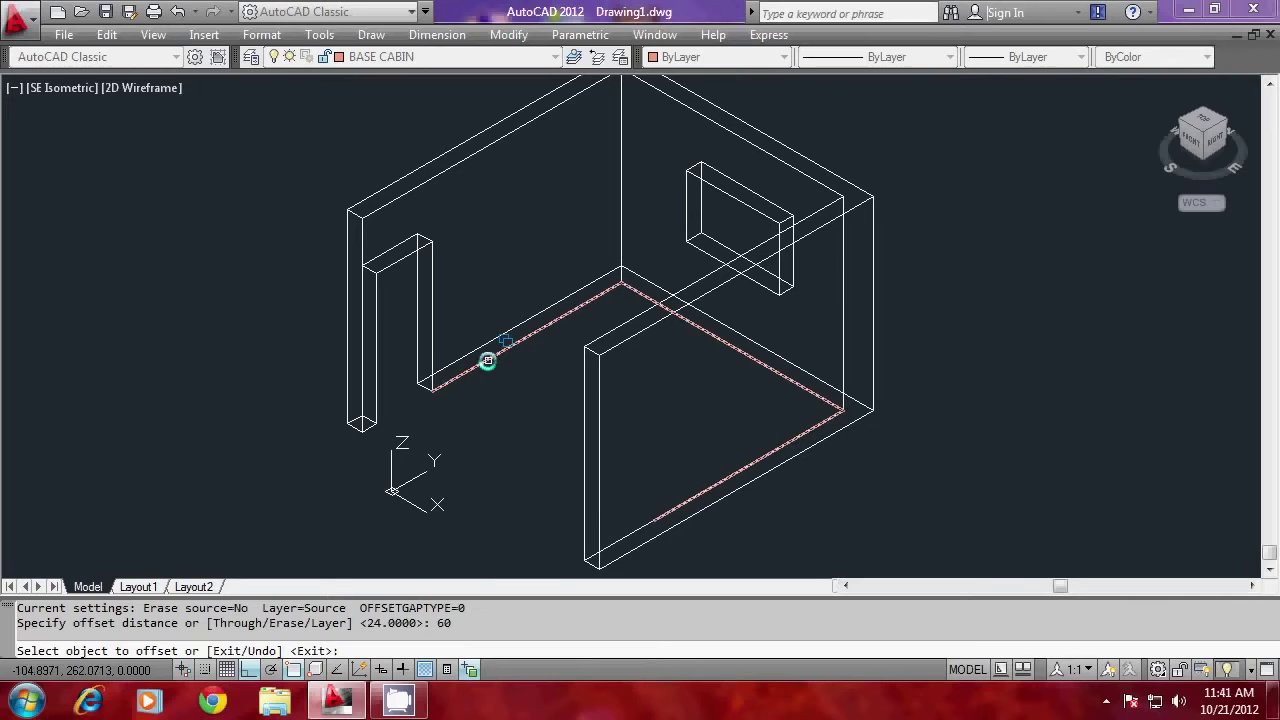
{"action": "left_click", "coordinate": [487, 360]}
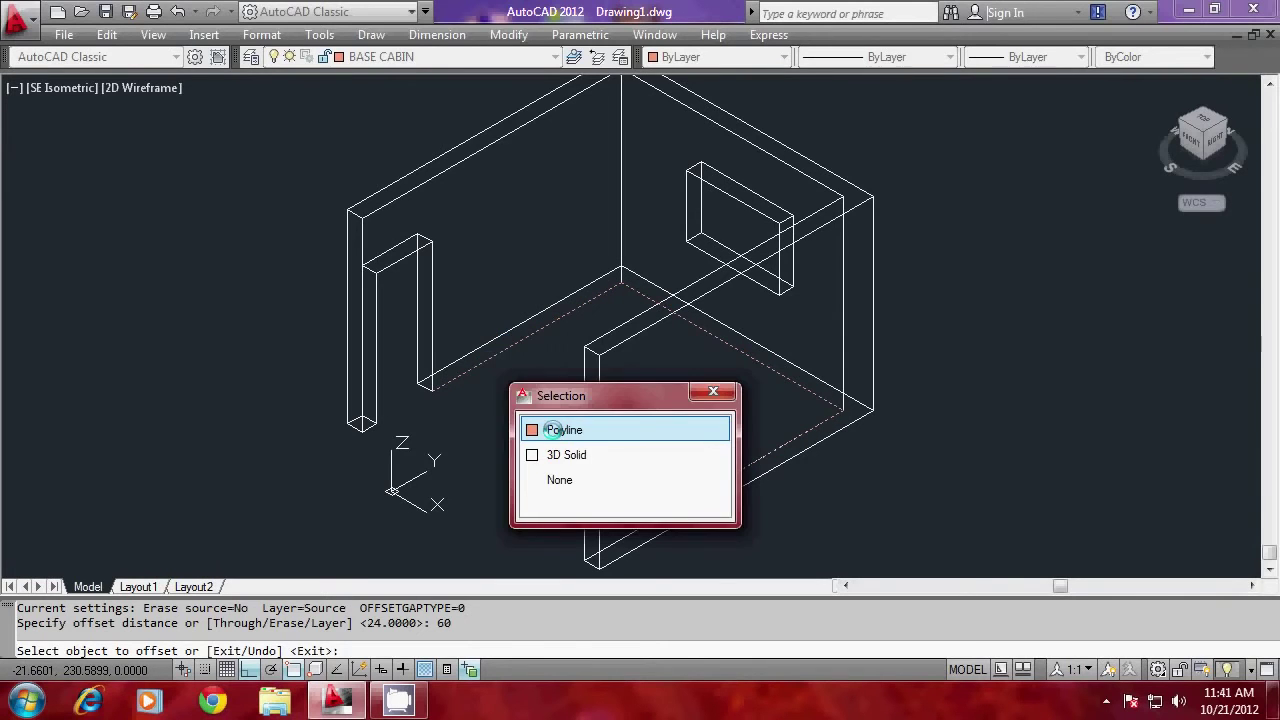
{"action": "left_click", "coordinate": [545, 423]}
{"action": "left_click", "coordinate": [533, 407]}
{"action": "key", "text": "Escape"}
{"action": "key", "text": "Escape"}
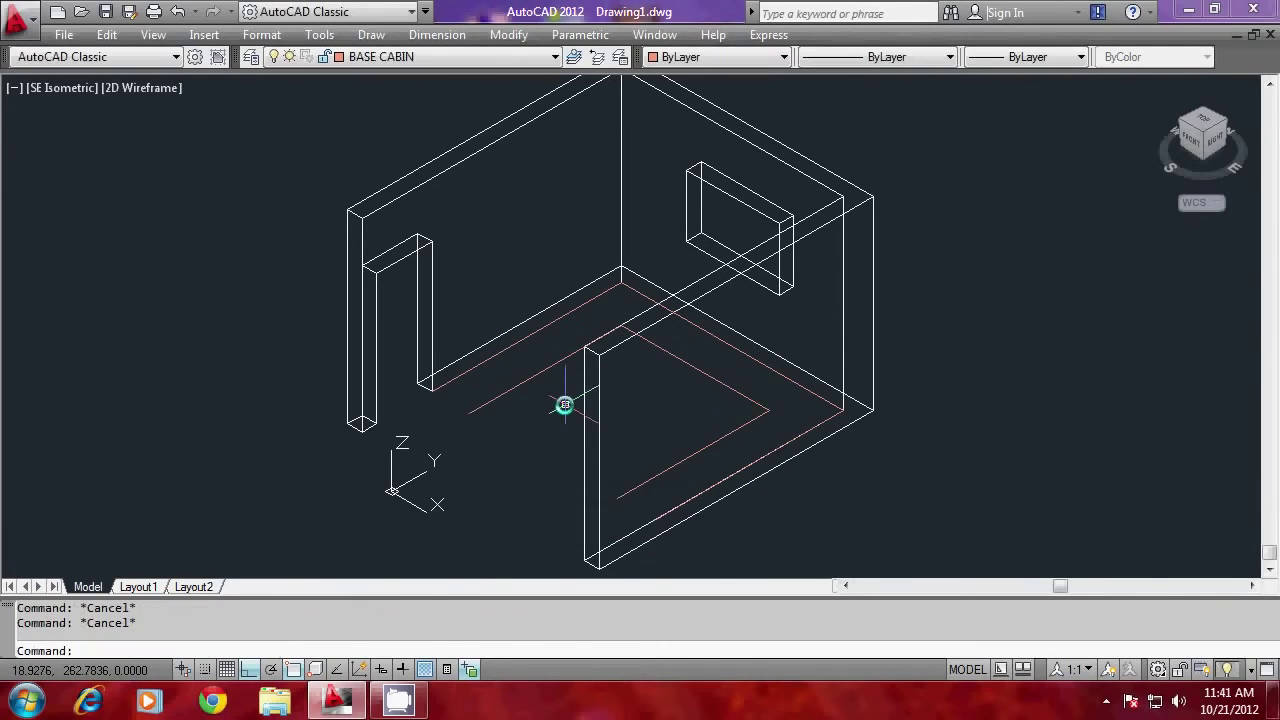
Close the cabinet outline at the door jamb with a polyline between the ends of the original and offset lines
{"action": "type", "text": "PL"}
{"action": "key", "text": "Return"}
{"action": "scroll", "coordinate": [418, 366], "scroll_direction": "up", "scroll_amount": 2}
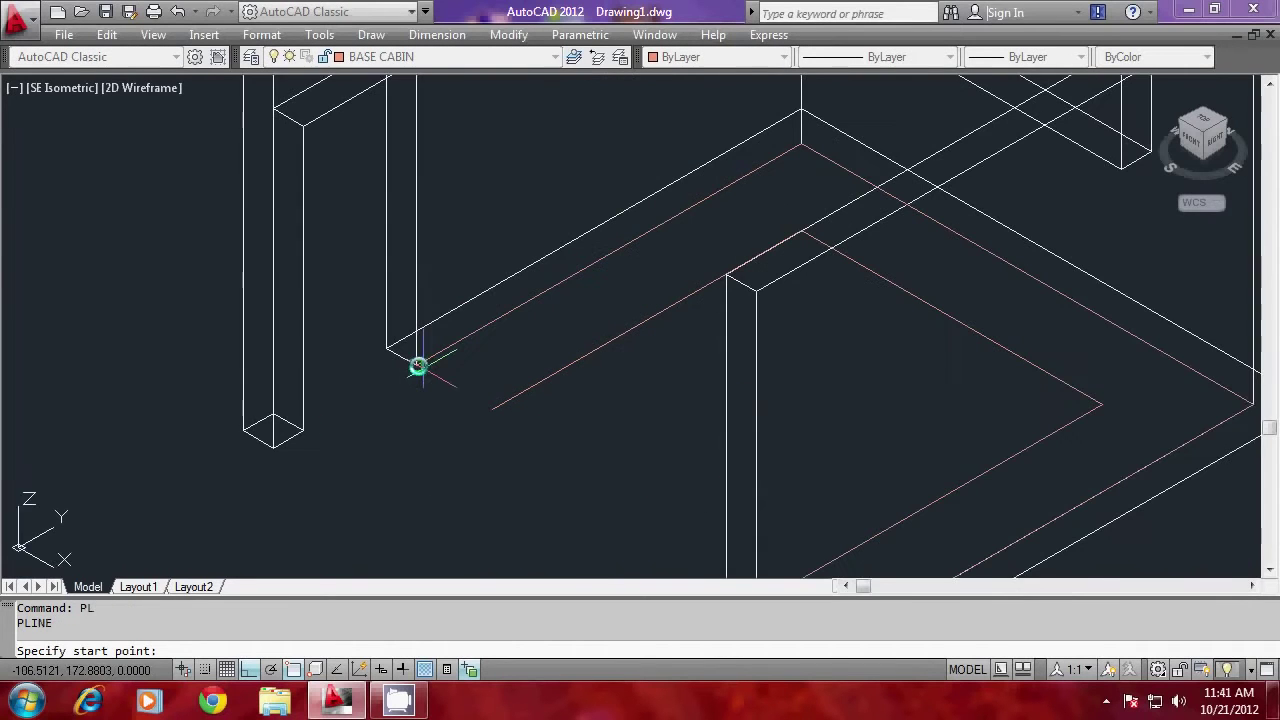
{"action": "left_click", "coordinate": [418, 366]}
{"action": "left_click", "coordinate": [497, 405]}
{"action": "key", "text": "Return"}
{"action": "scroll", "coordinate": [640, 434], "scroll_direction": "down", "scroll_amount": 2}
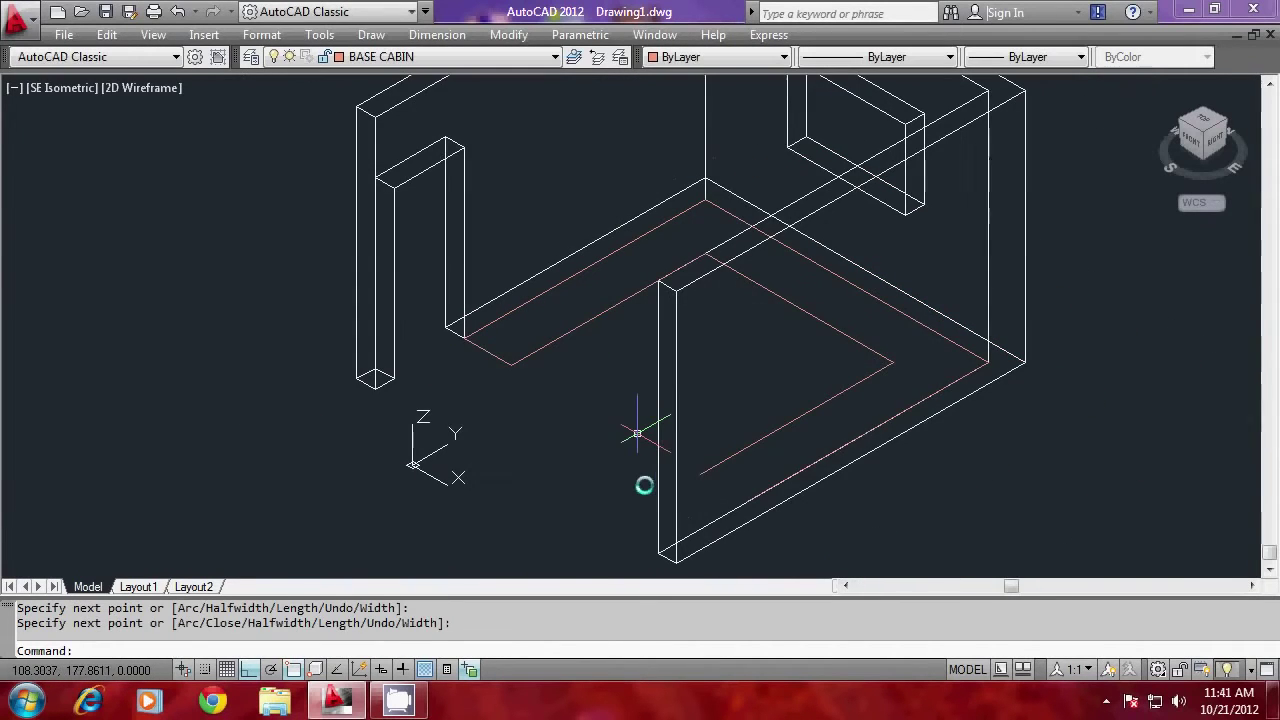
Close the opposite end of the cabinet outline with a polyline joining the two remaining open ends
{"action": "scroll", "coordinate": [644, 485], "scroll_direction": "up", "scroll_amount": 2}
{"action": "key", "text": "Return"}
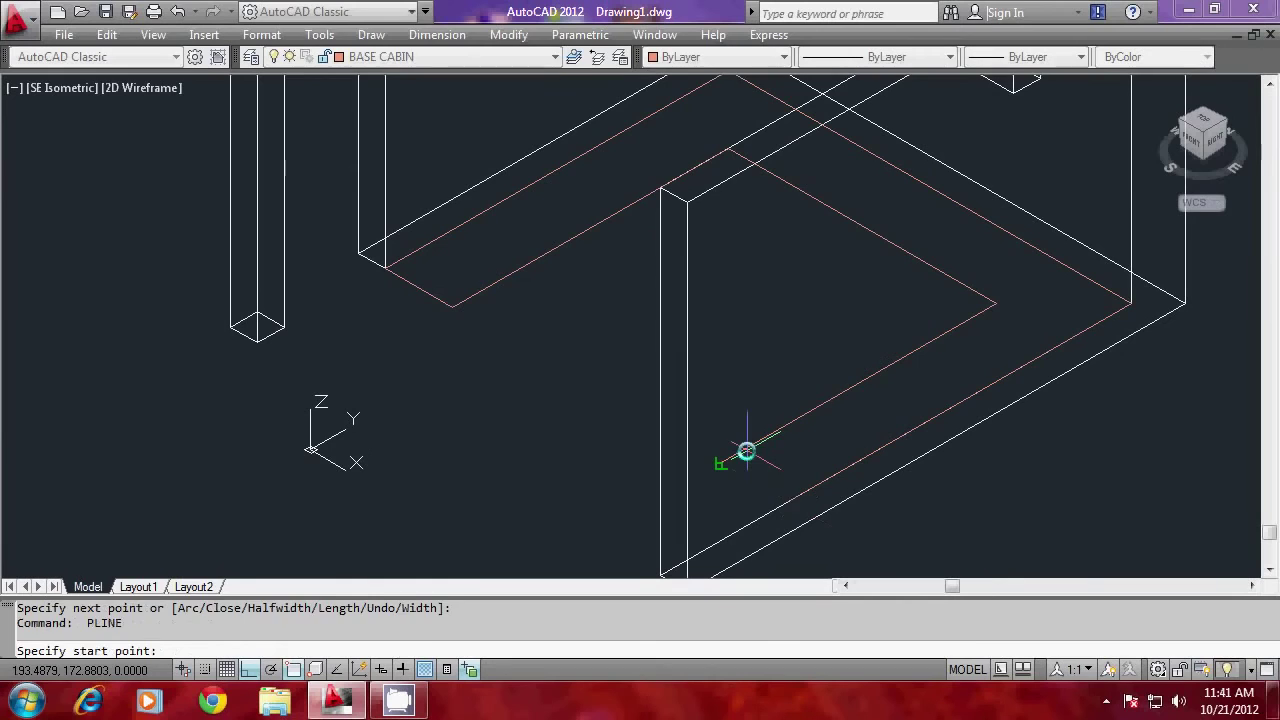
{"action": "left_click", "coordinate": [722, 462]}
{"action": "left_click", "coordinate": [796, 507]}
{"action": "key", "text": "Return"}
{"action": "scroll", "coordinate": [771, 443], "scroll_direction": "down", "scroll_amount": 2}
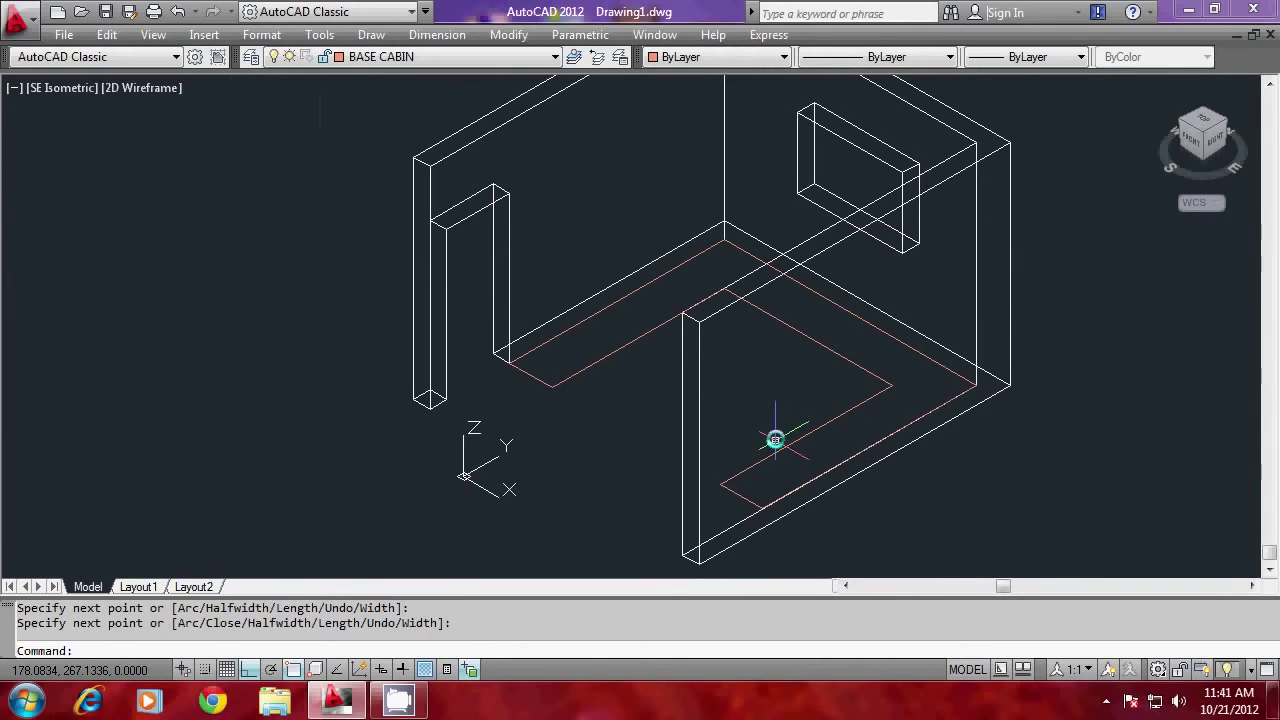
Join all cabinet outline segments into one closed polyline with Polyline Edit, starting from the last drawn segment
{"action": "scroll", "coordinate": [906, 349], "scroll_direction": "up", "scroll_amount": 2}
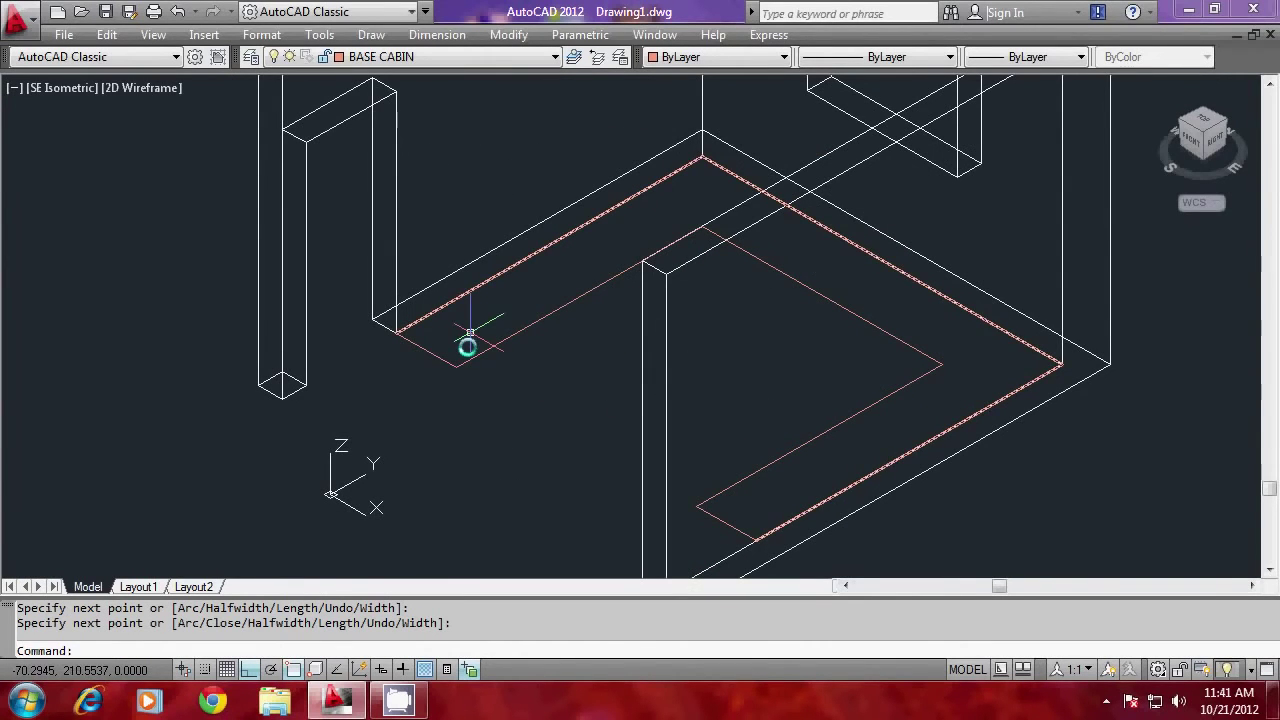
{"action": "type", "text": "pe"}
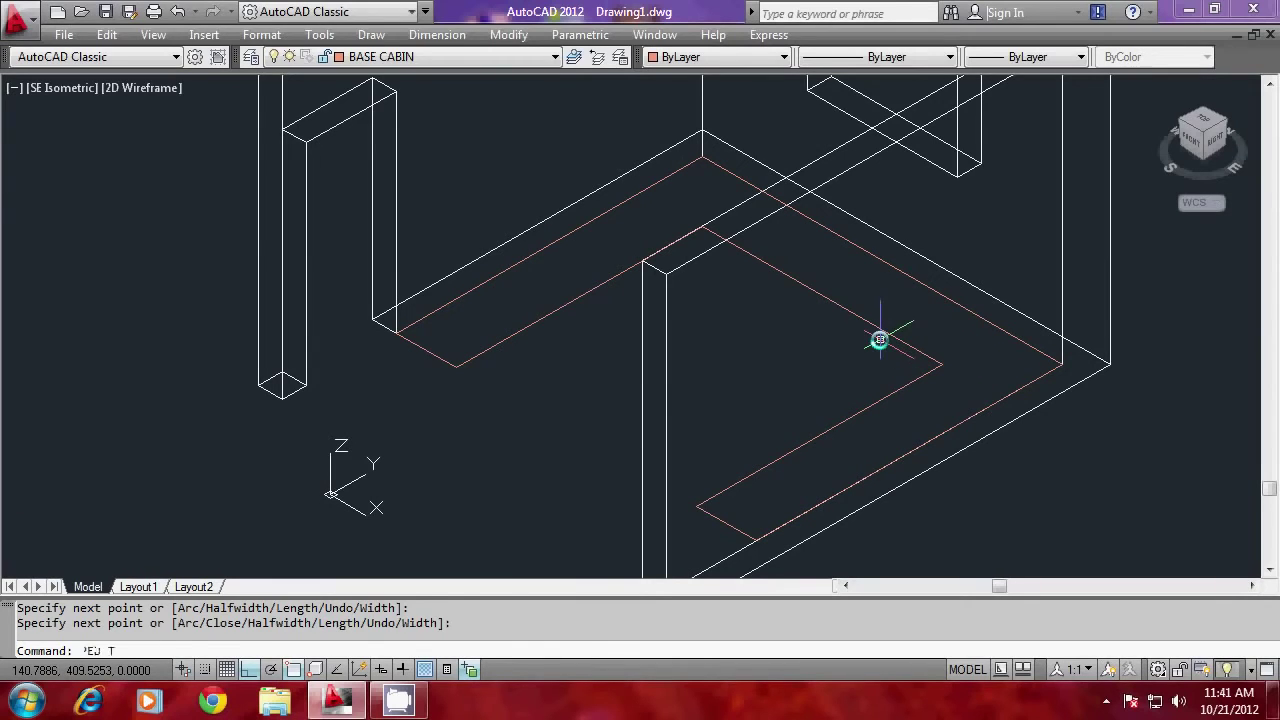
{"action": "key", "text": "Return"}
{"action": "type", "text": "L"}
{"action": "key", "text": "Return"}
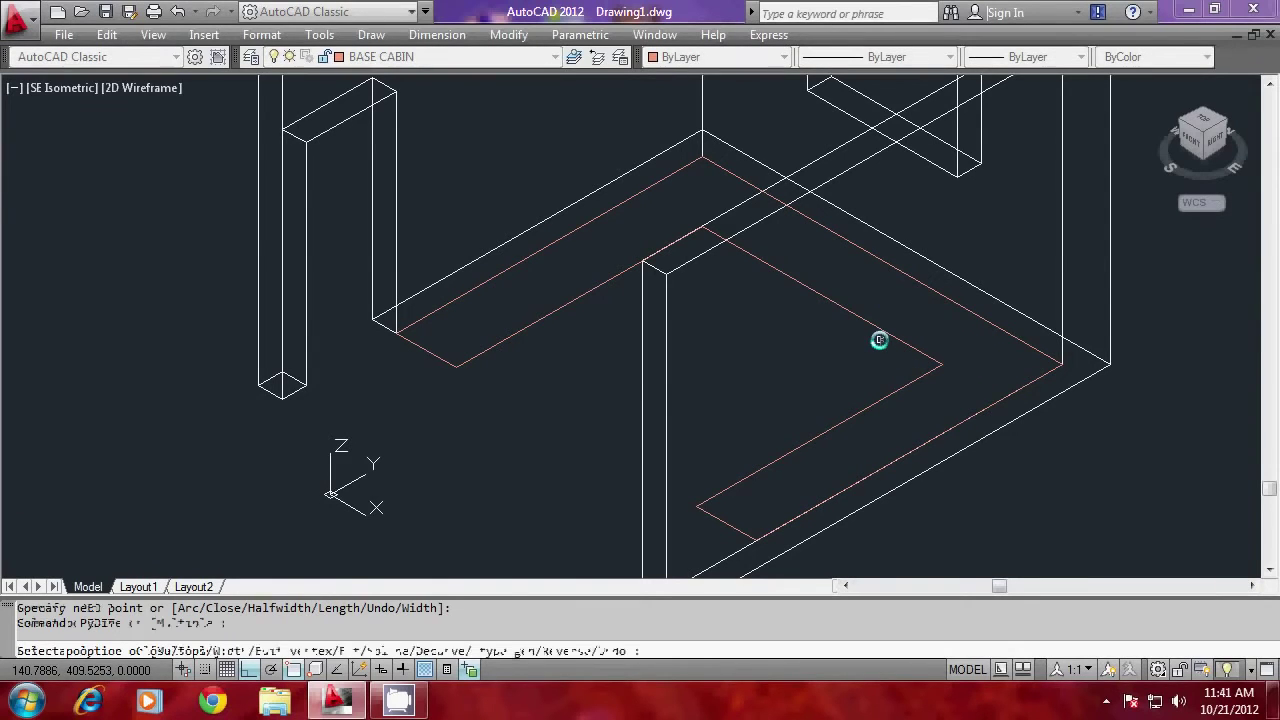
{"action": "type", "text": "J"}
{"action": "key", "text": "Return"}
{"action": "type", "text": "ALL"}
{"action": "key", "text": "Return"}
{"action": "key", "text": "Return"}
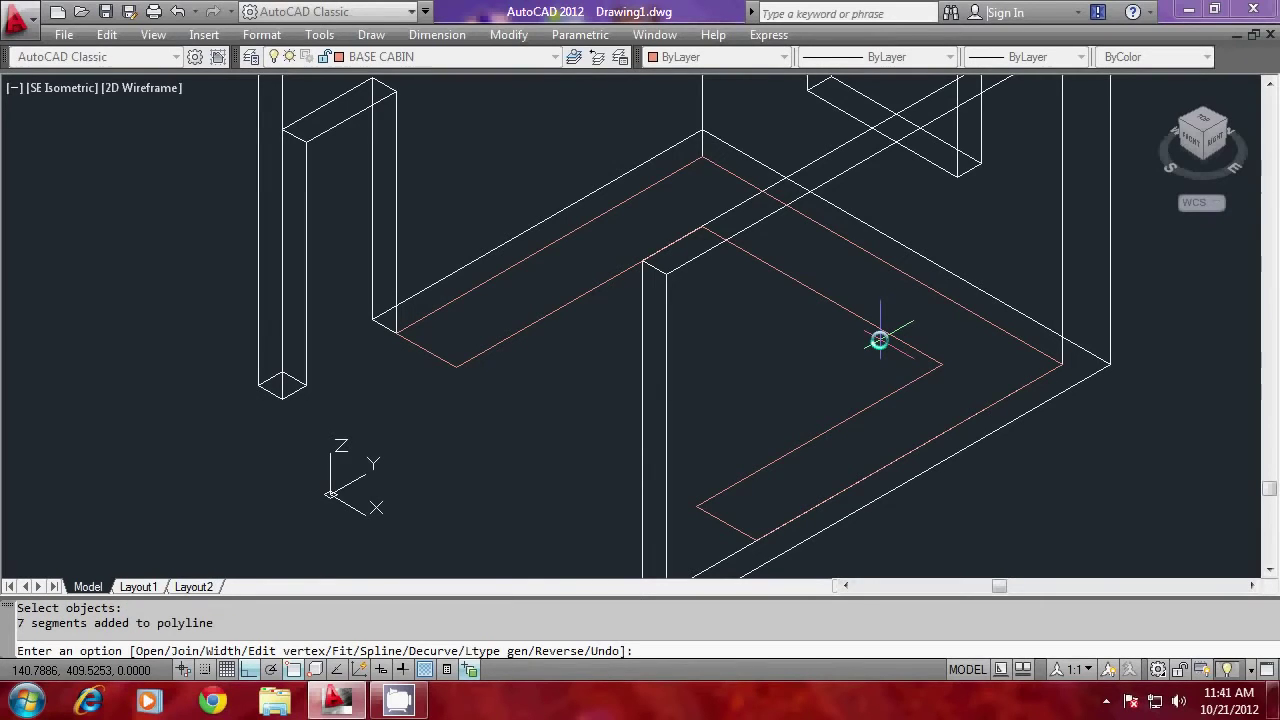
{"action": "key", "text": "Return"}
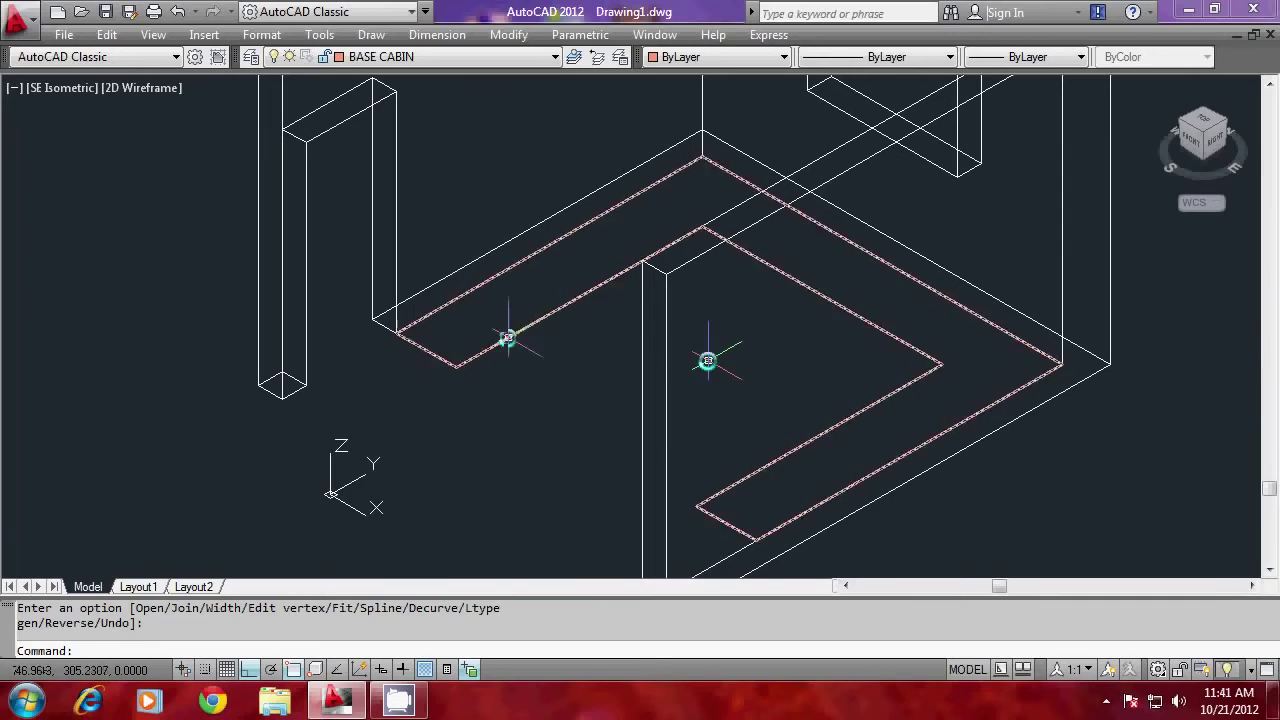
Move the closed cabinet outline 10 units straight up along the Z axis
{"action": "mouse_move", "coordinate": [467, 358]}
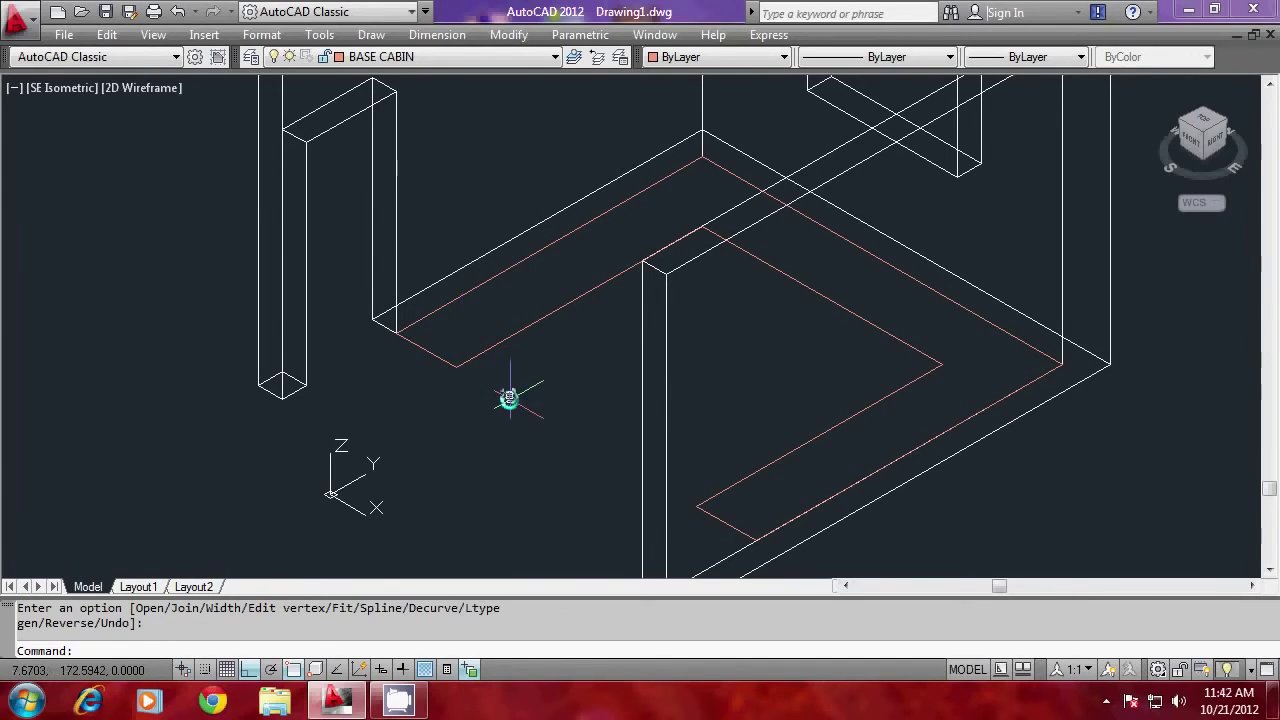
{"action": "type", "text": "m"}
{"action": "key", "text": "Return"}
{"action": "left_click", "coordinate": [451, 360]}
{"action": "key", "text": "Return"}
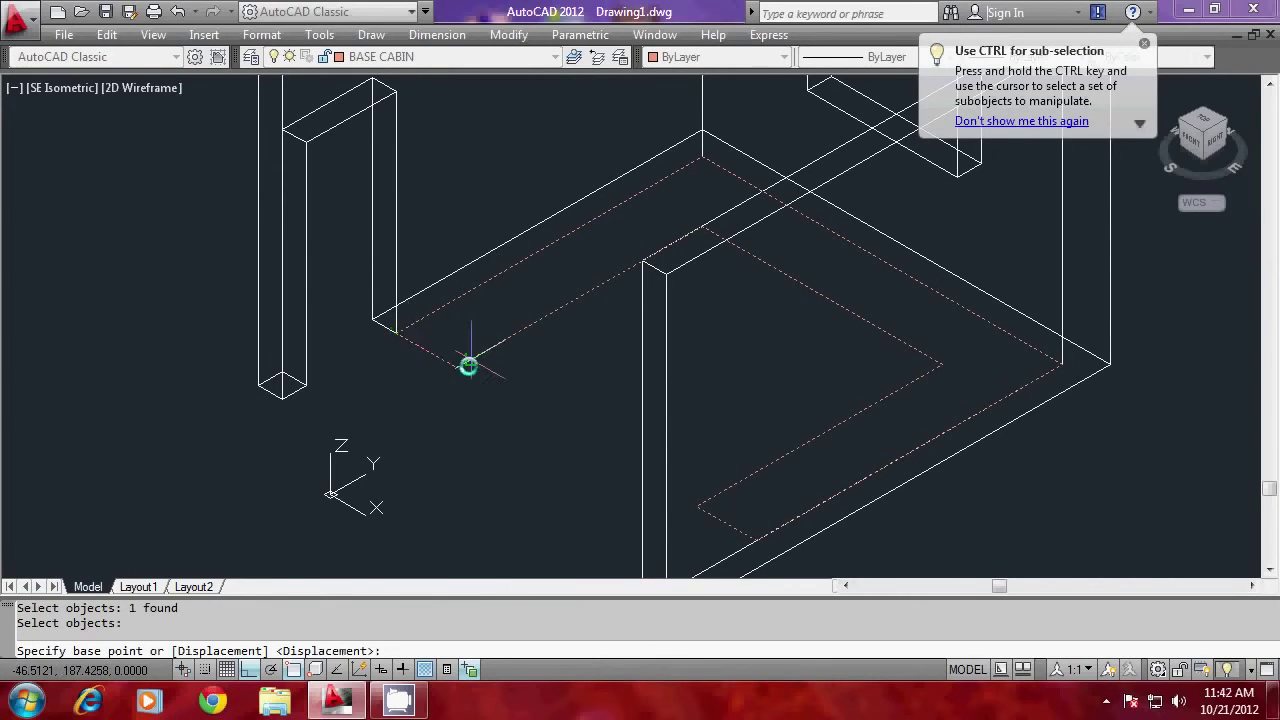
{"action": "left_click", "coordinate": [464, 366]}
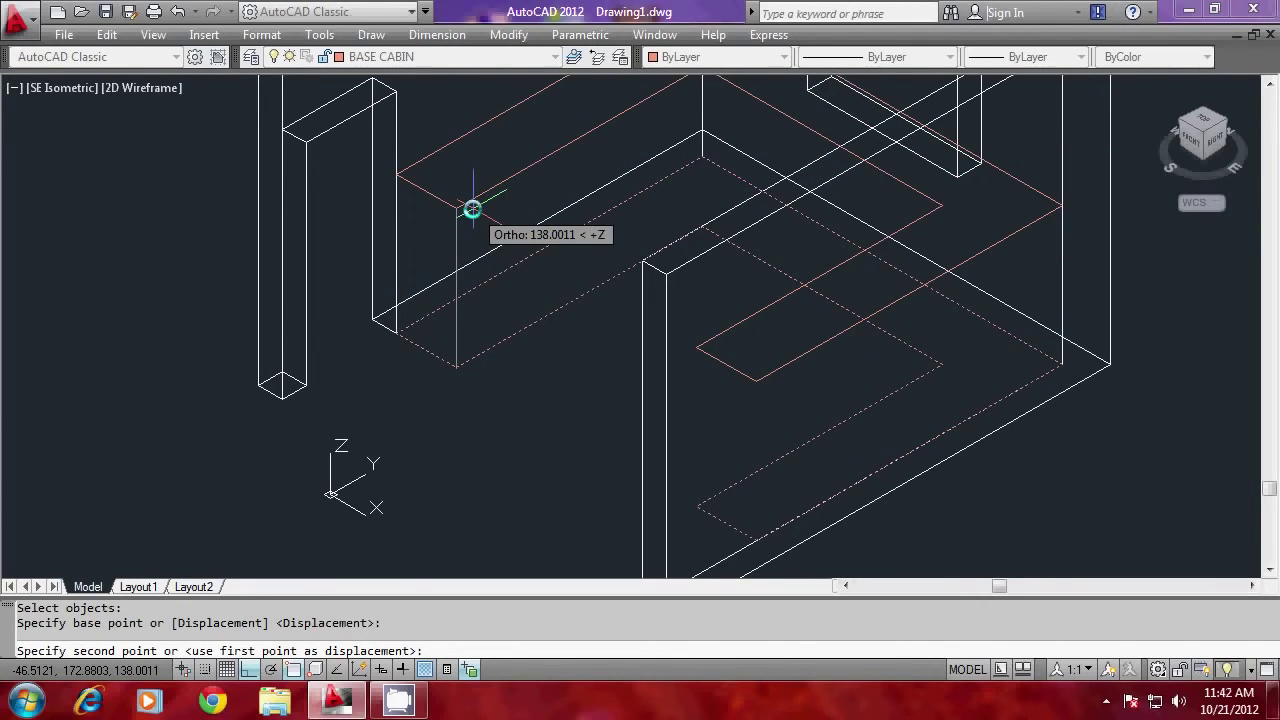
{"action": "type", "text": "10"}
{"action": "key", "text": "Return"}
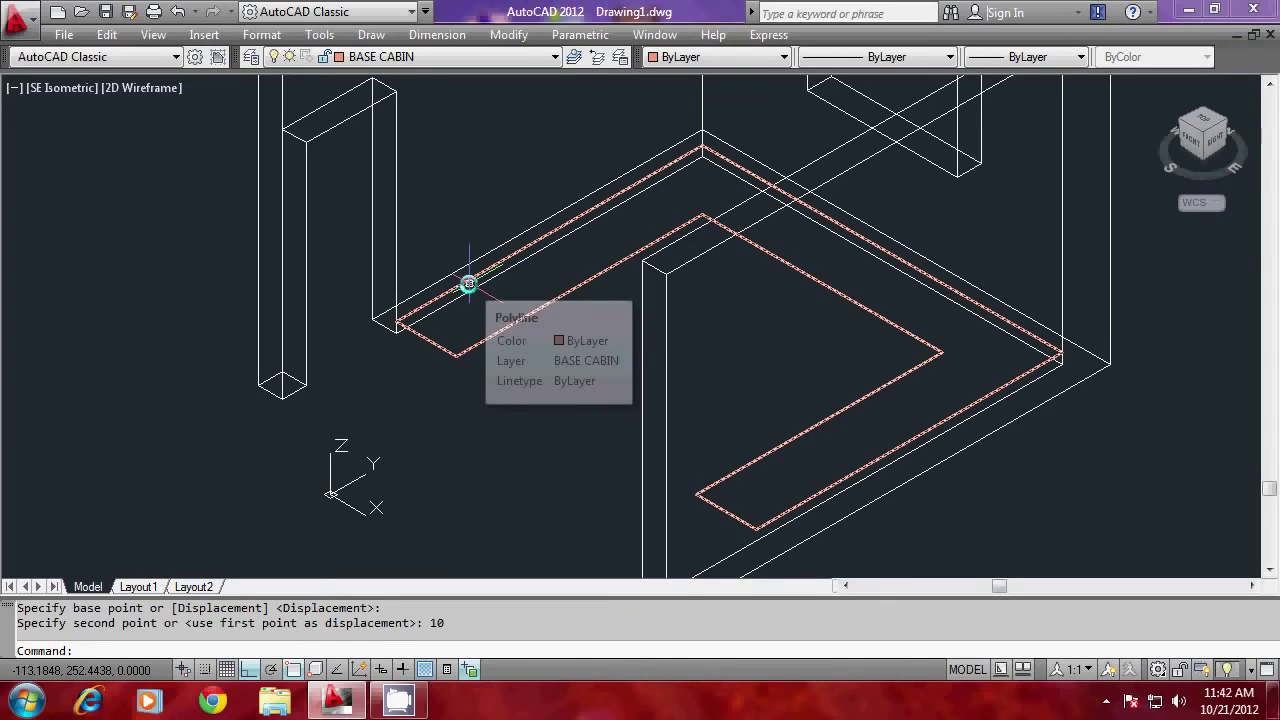
Extrude the raised cabinet outline upwards to a height of 67.5
{"action": "type", "text": "EX"}
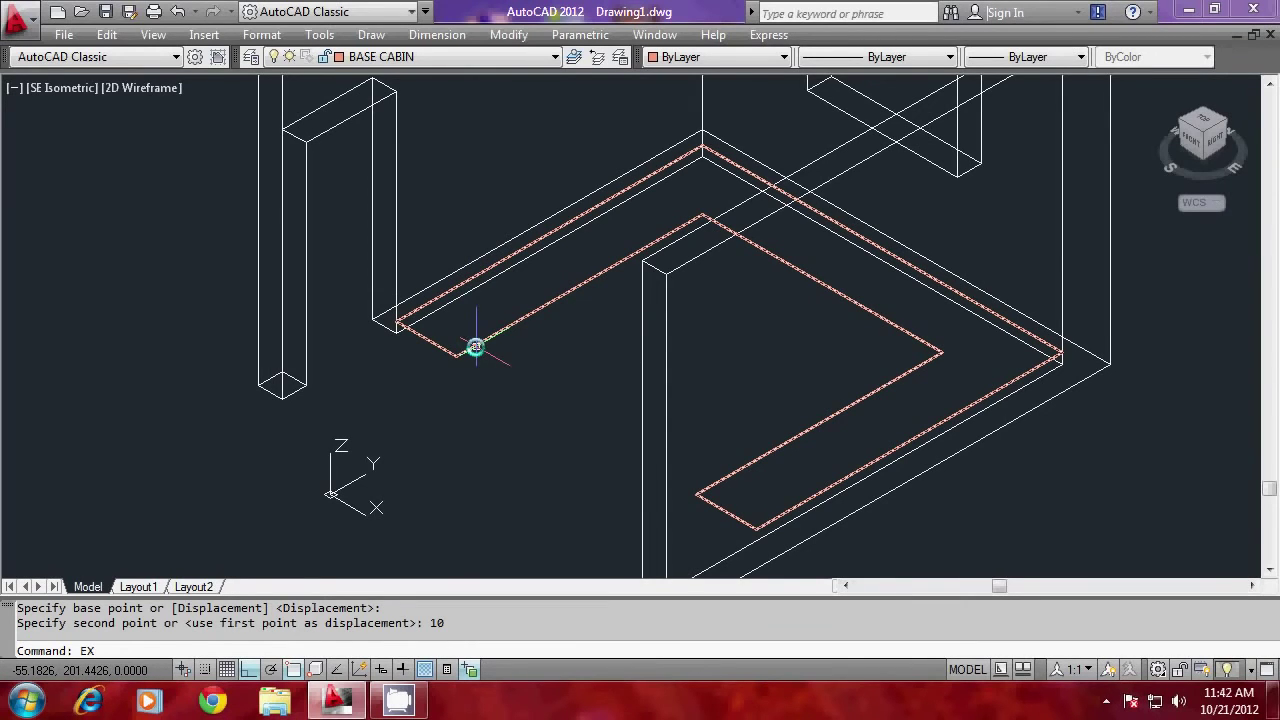
{"action": "type", "text": "T"}
{"action": "key", "text": "Return"}
{"action": "left_click", "coordinate": [476, 348]}
{"action": "right_click", "coordinate": [504, 377]}
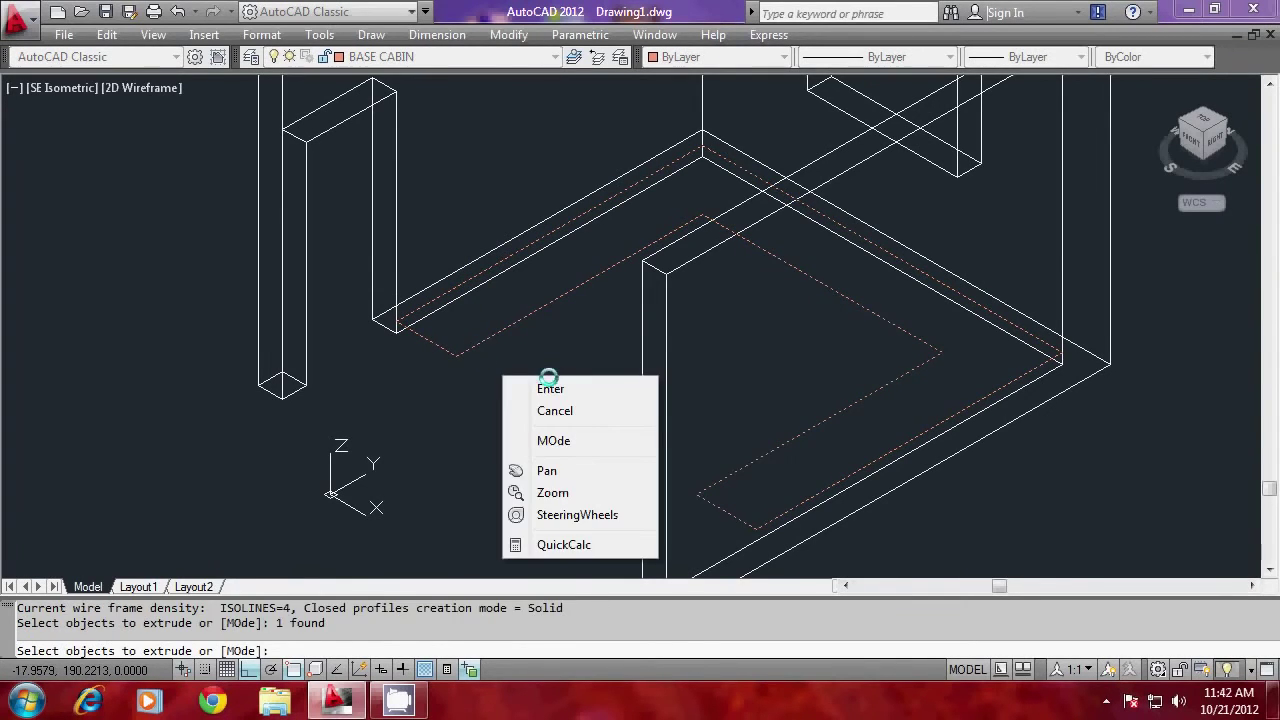
{"action": "left_click", "coordinate": [537, 389]}
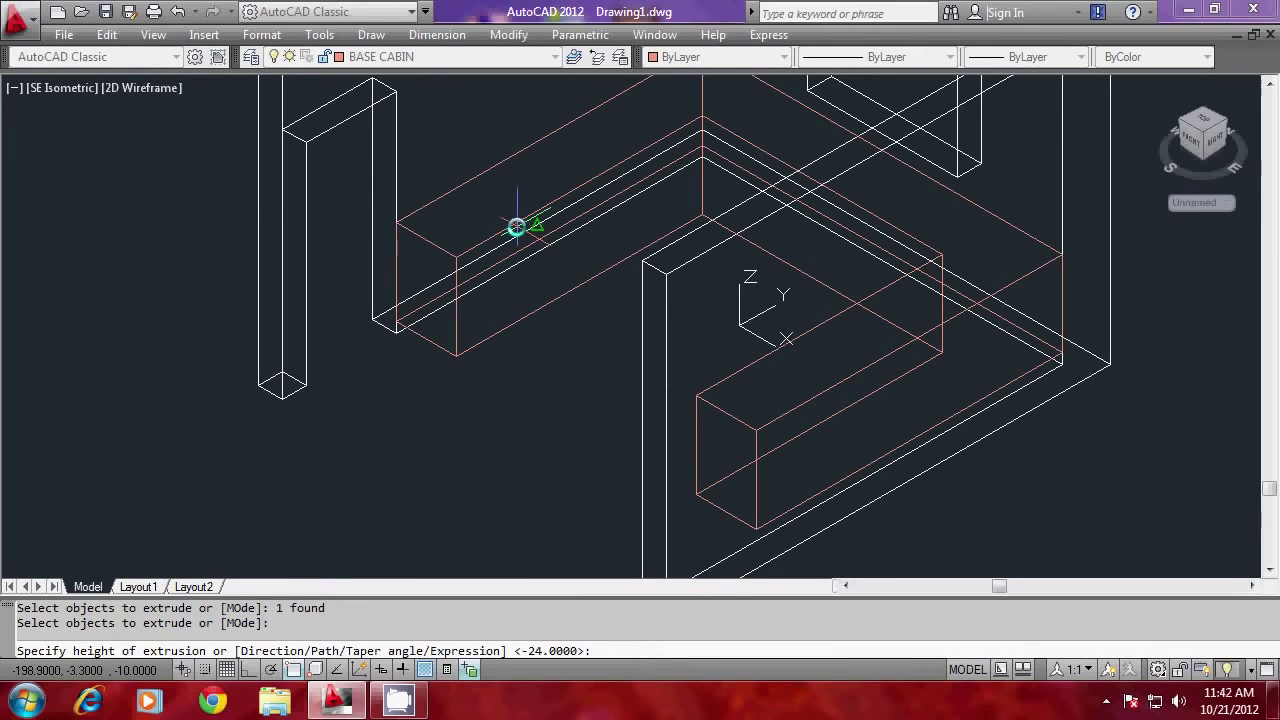
{"action": "type", "text": "67.5"}
{"action": "key", "text": "Return"}
{"action": "type", "text": "HI"}
{"action": "key", "text": "Escape"}
{"action": "key", "text": "Escape"}
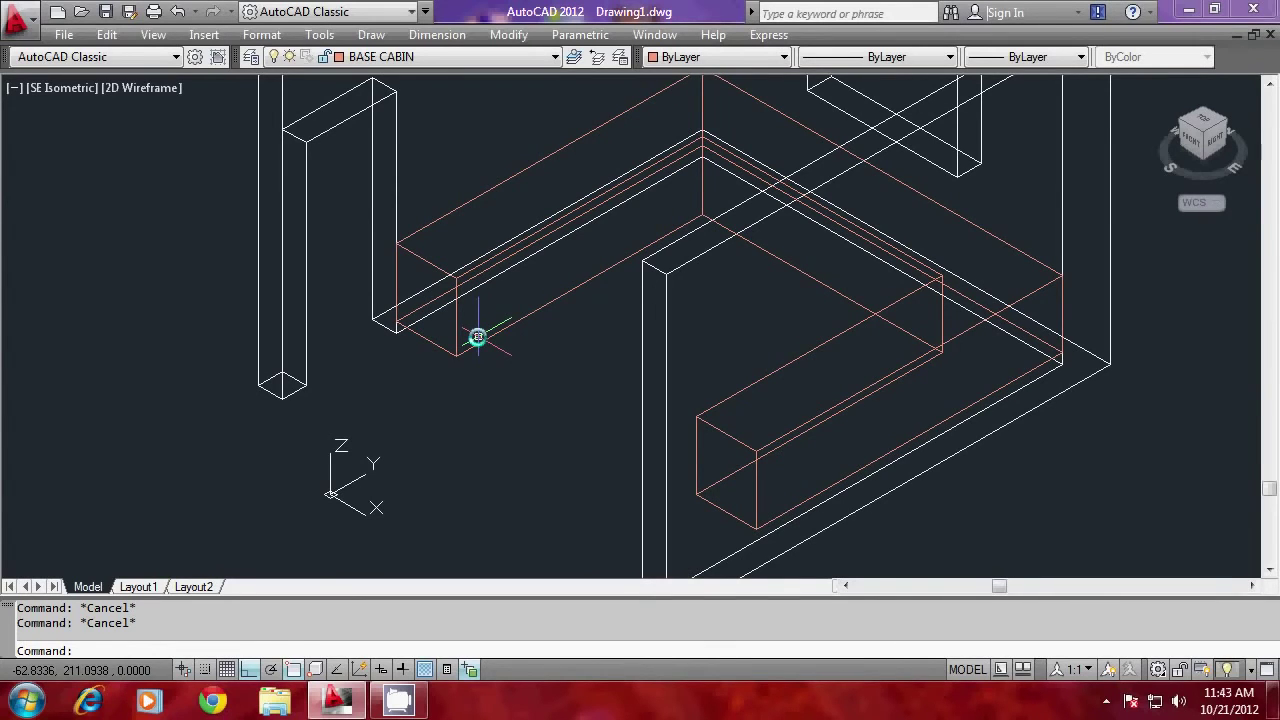
Draw a polyline along the bottom front and end edges of the extruded base cabinet, from one wall end to the other
{"action": "type", "text": "PL"}
{"action": "key", "text": "Return"}
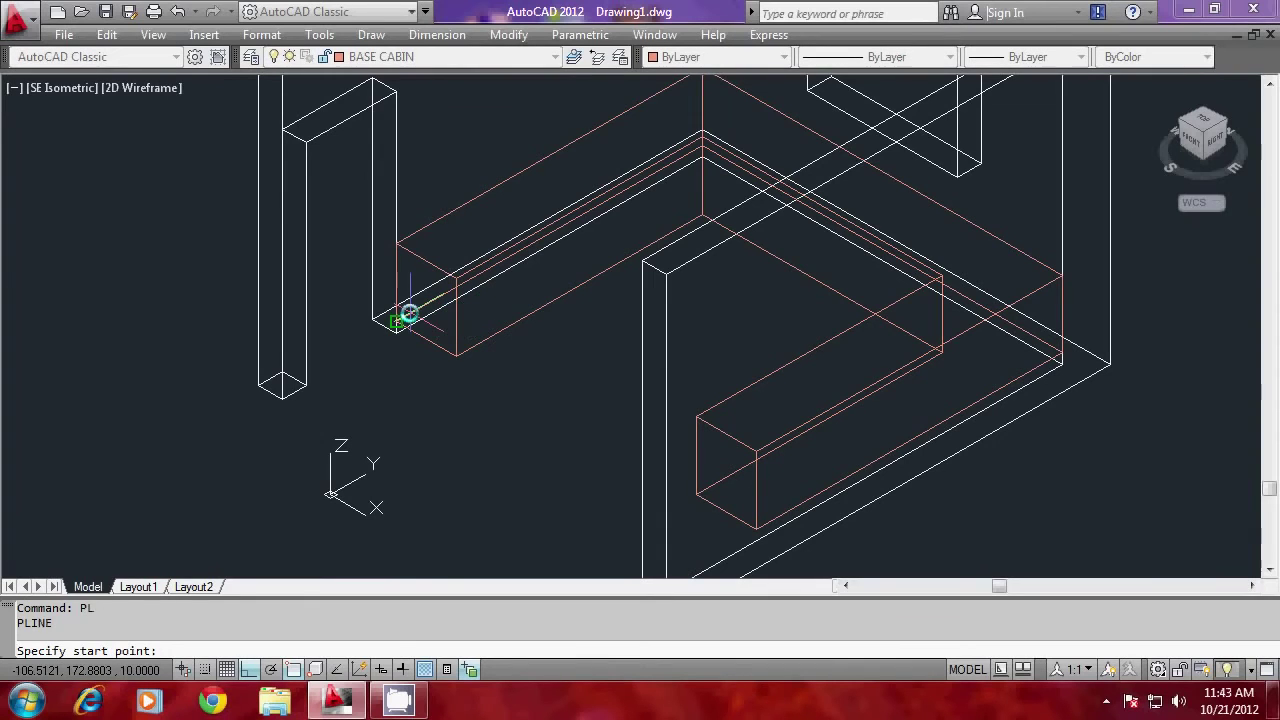
{"action": "left_click", "coordinate": [398, 323]}
{"action": "left_click", "coordinate": [458, 356]}
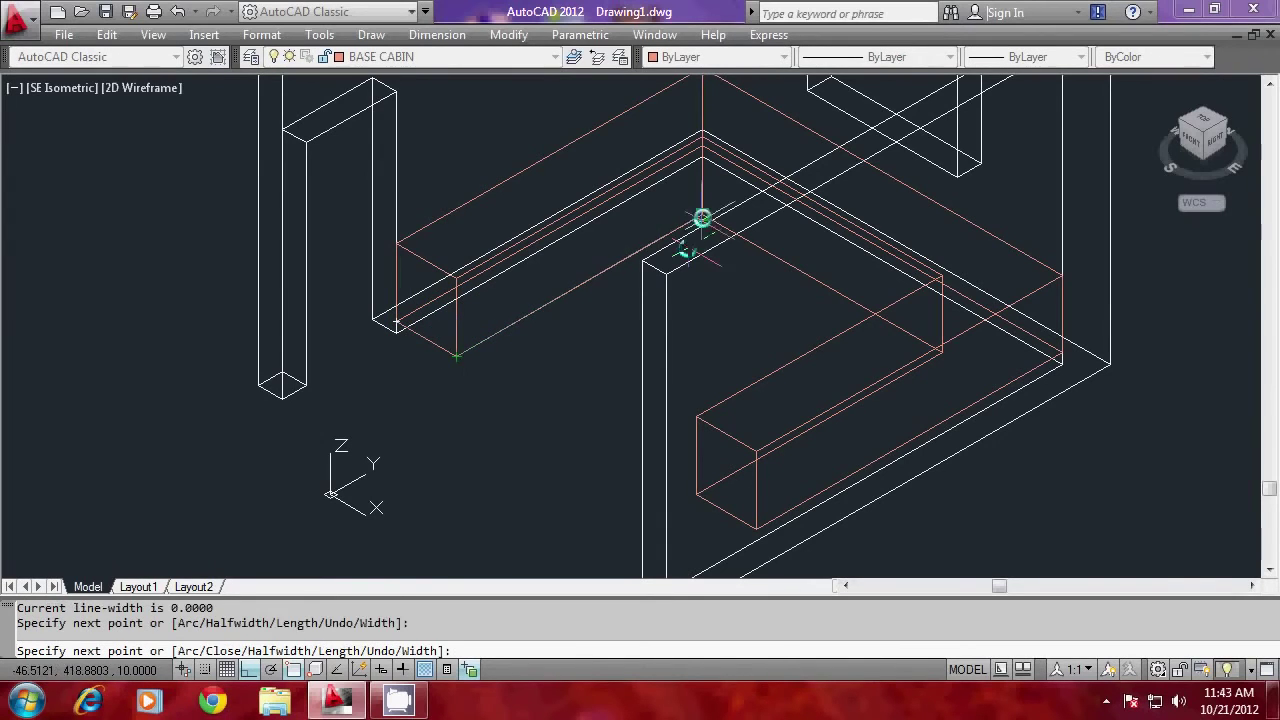
{"action": "left_click", "coordinate": [703, 217]}
{"action": "left_click", "coordinate": [913, 335]}
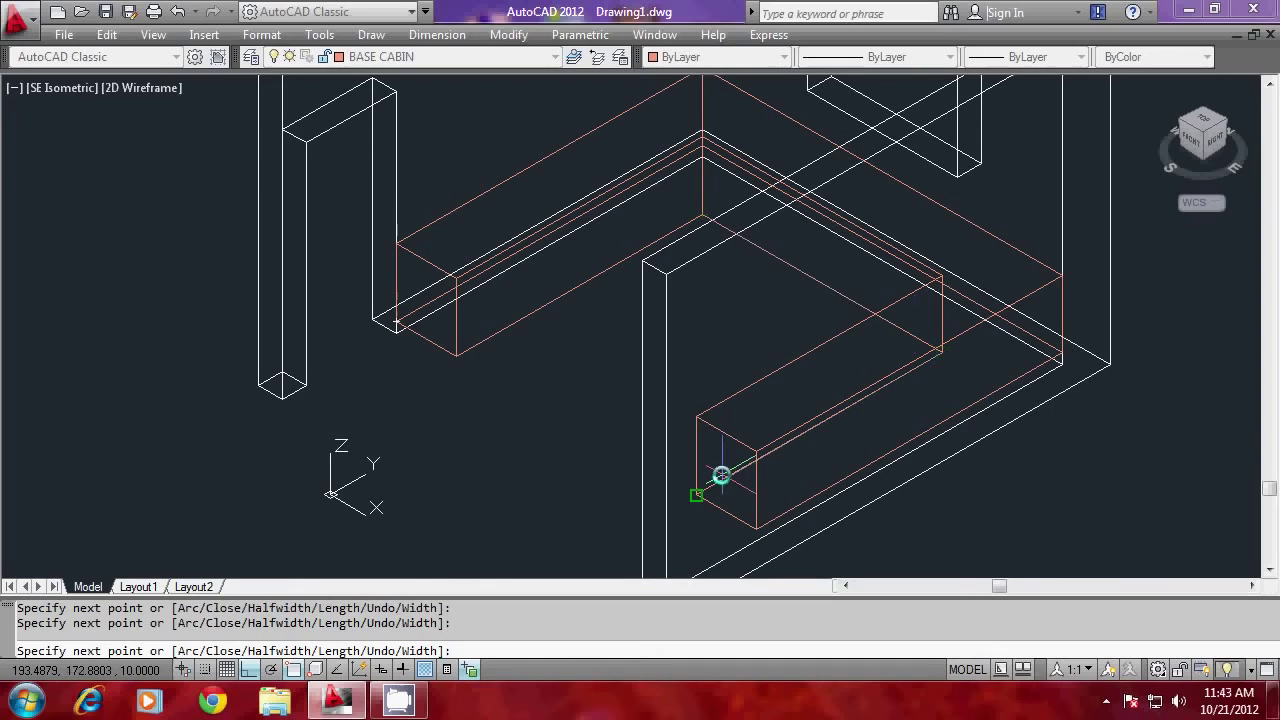
{"action": "left_click", "coordinate": [772, 516]}
{"action": "key", "text": "Return"}
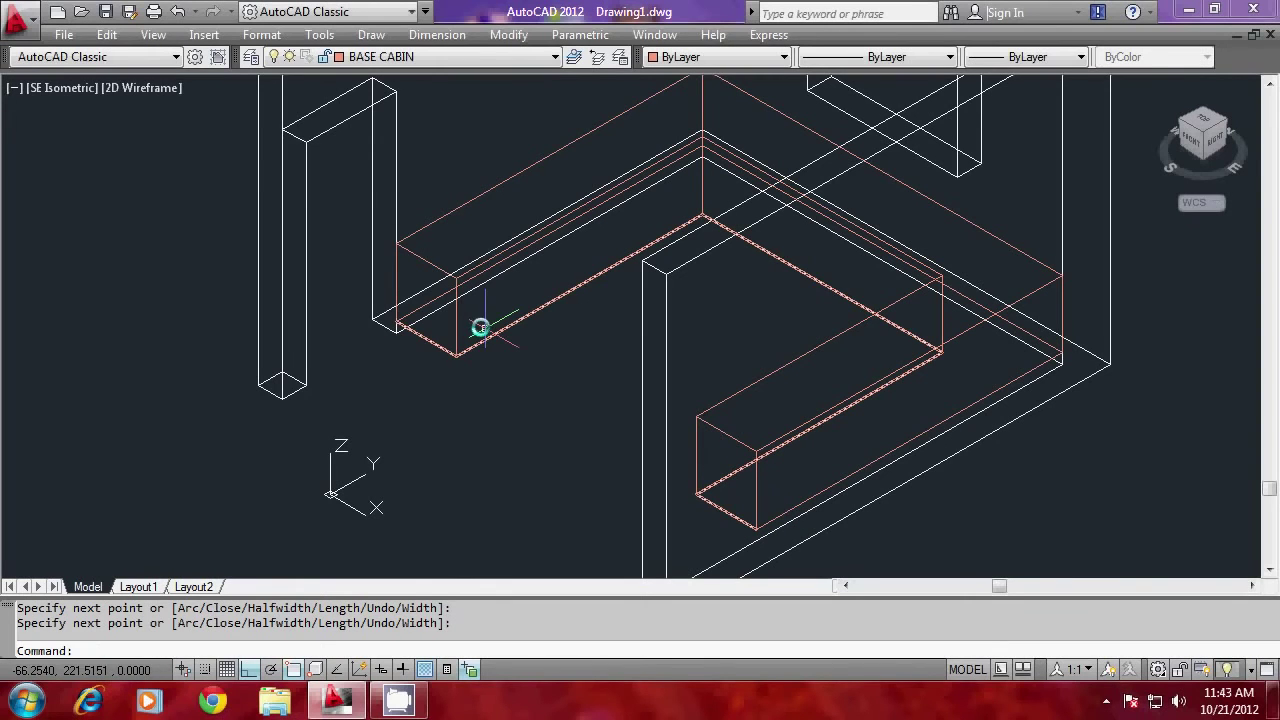
Offset the traced bottom-edge polyline by 5 units to form the recessed cabinet base line
{"action": "type", "text": "o"}
{"action": "key", "text": "Return"}
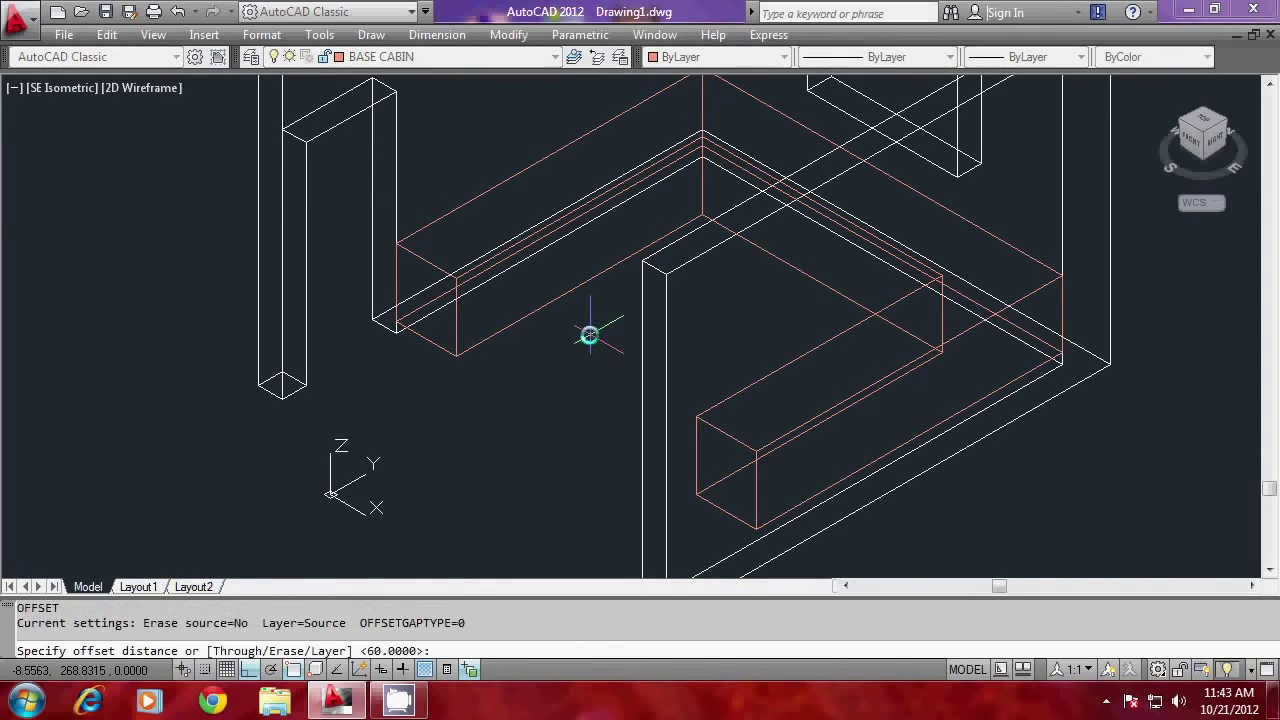
{"action": "scroll", "coordinate": [465, 345], "scroll_direction": "up", "scroll_amount": 2}
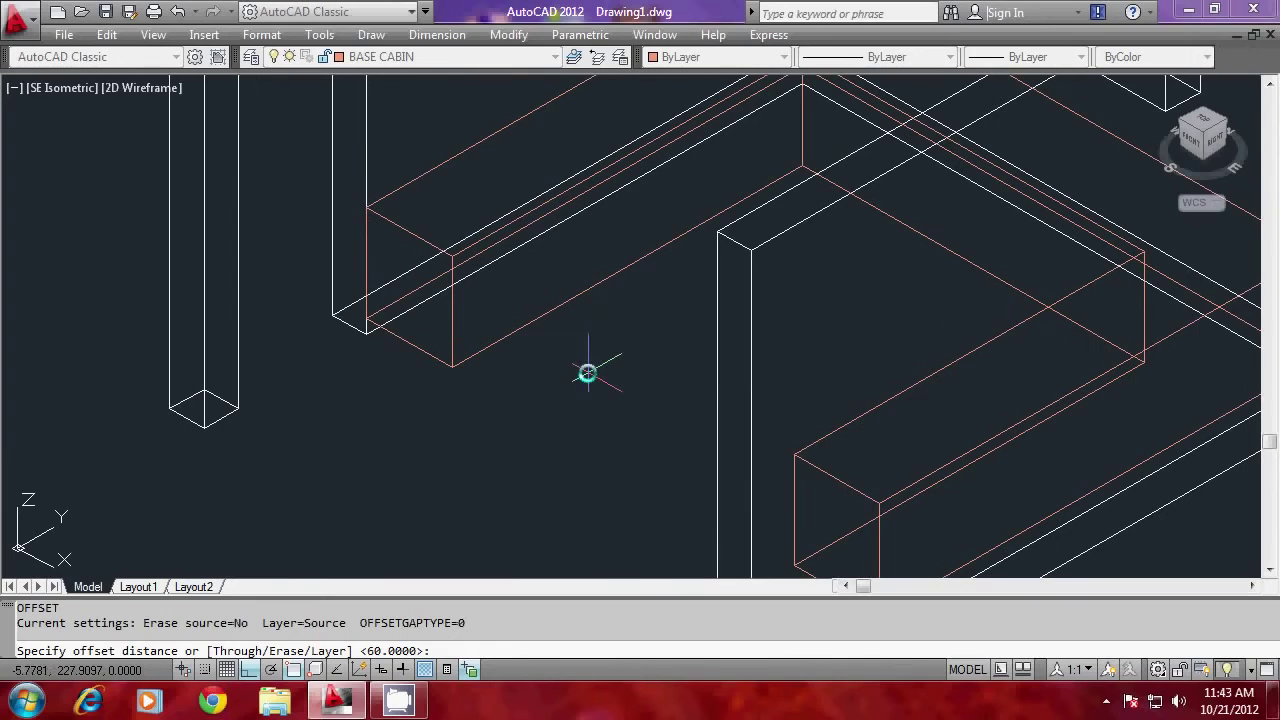
{"action": "type", "text": "5"}
{"action": "key", "text": "Return"}
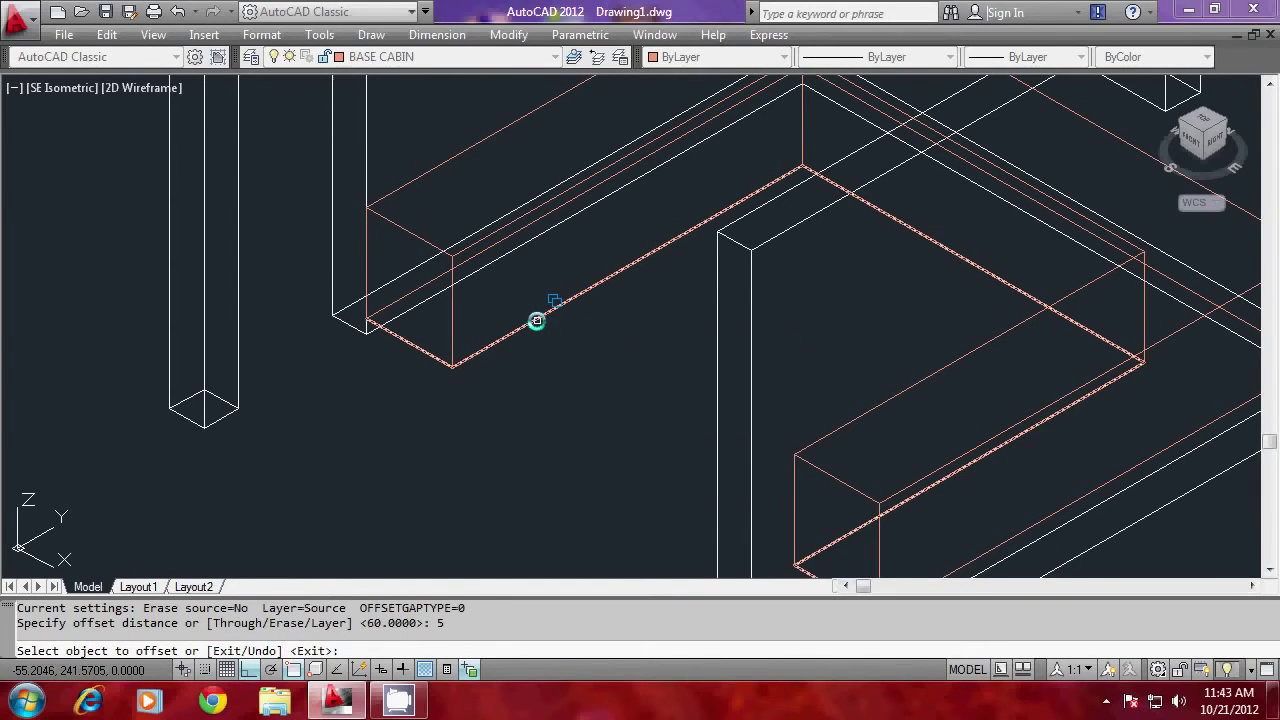
{"action": "left_click", "coordinate": [536, 320]}
{"action": "left_click", "coordinate": [566, 337]}
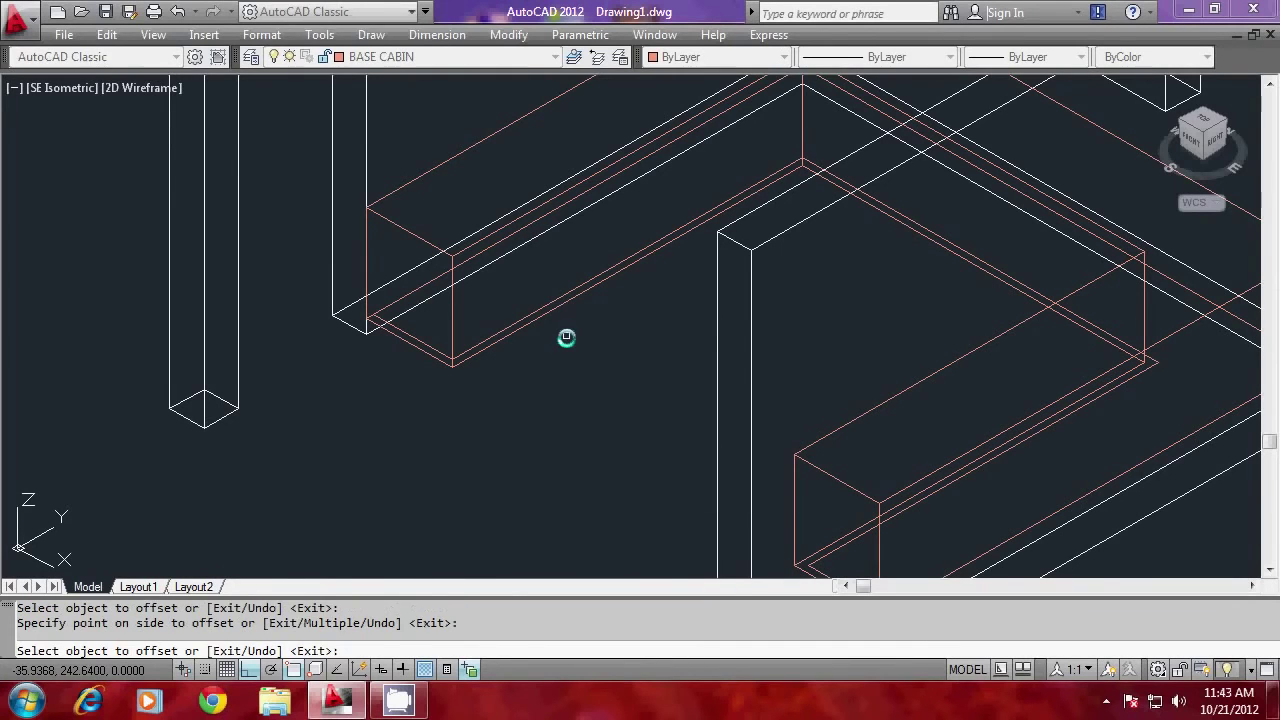
{"action": "key", "text": "Escape"}
{"action": "key", "text": "Escape"}
Erase the original bottom-edge polyline, keeping only its offset copy beneath the cabinet
{"action": "type", "text": "e"}
{"action": "key", "text": "Return"}
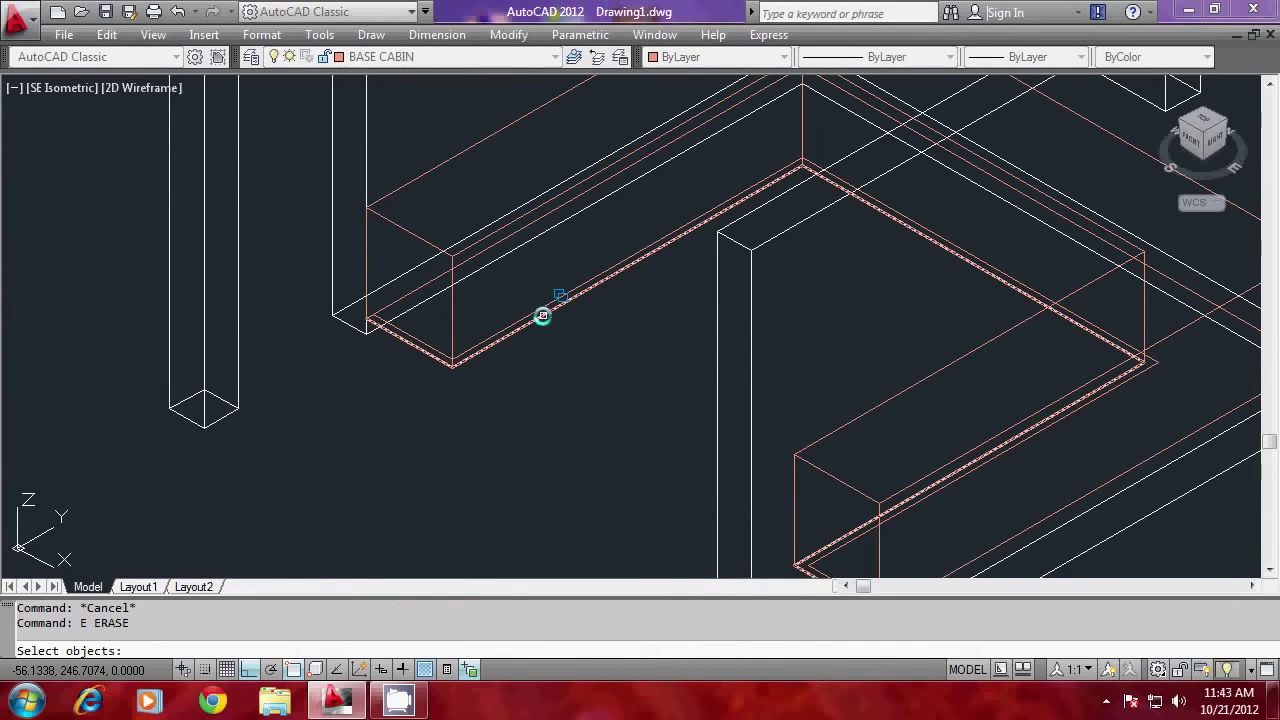
{"action": "left_click", "coordinate": [541, 316]}
{"action": "left_click", "coordinate": [597, 384]}
{"action": "key", "text": "Return"}
{"action": "key", "text": "Return"}
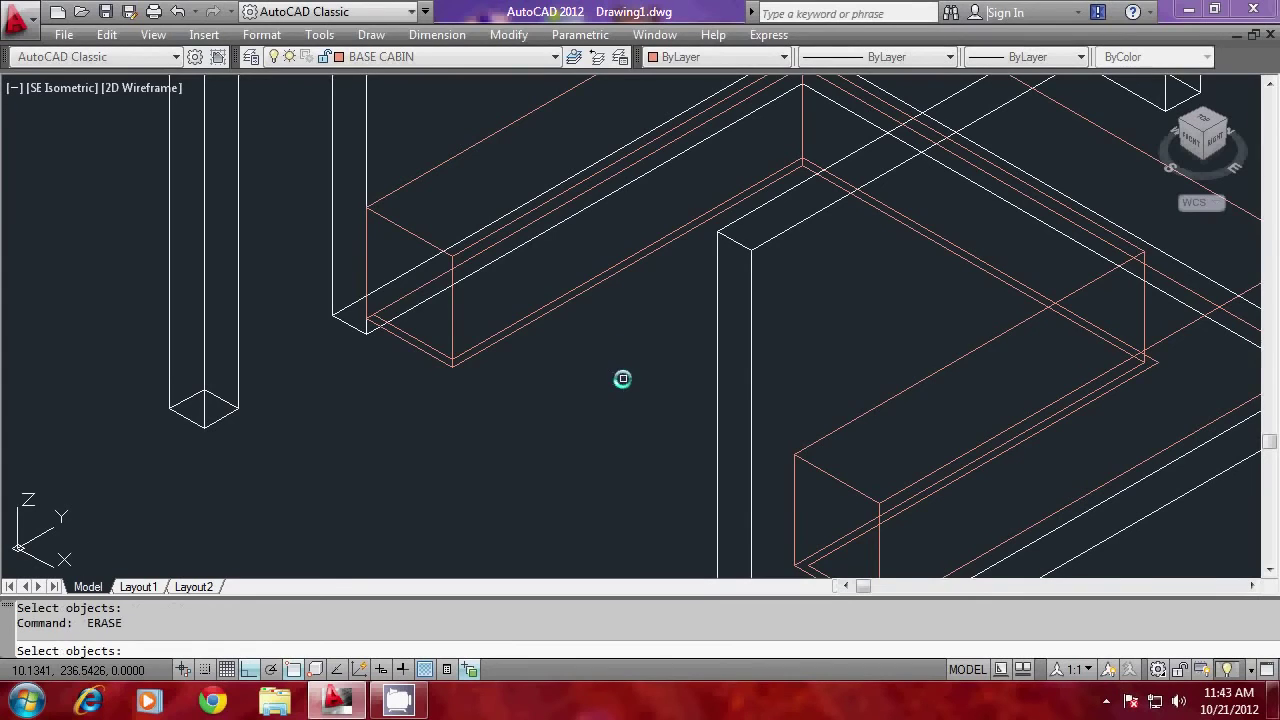
{"action": "key", "text": "Escape"}
{"action": "key", "text": "Escape"}
Change the offset polyline's thickness to -10 with CHPROP so it drops below the cabinet as a toe kick
{"action": "scroll", "coordinate": [491, 355], "scroll_direction": "down", "scroll_amount": 3}
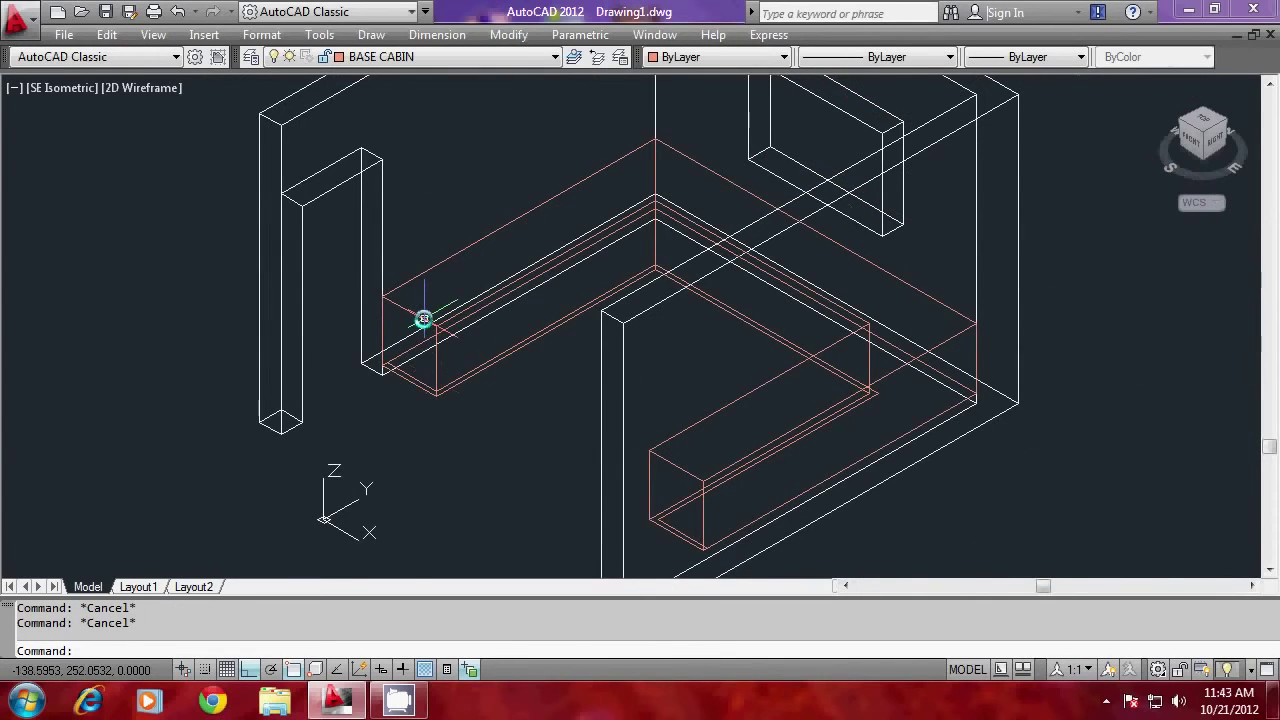
{"action": "scroll", "coordinate": [423, 320], "scroll_direction": "up", "scroll_amount": 2}
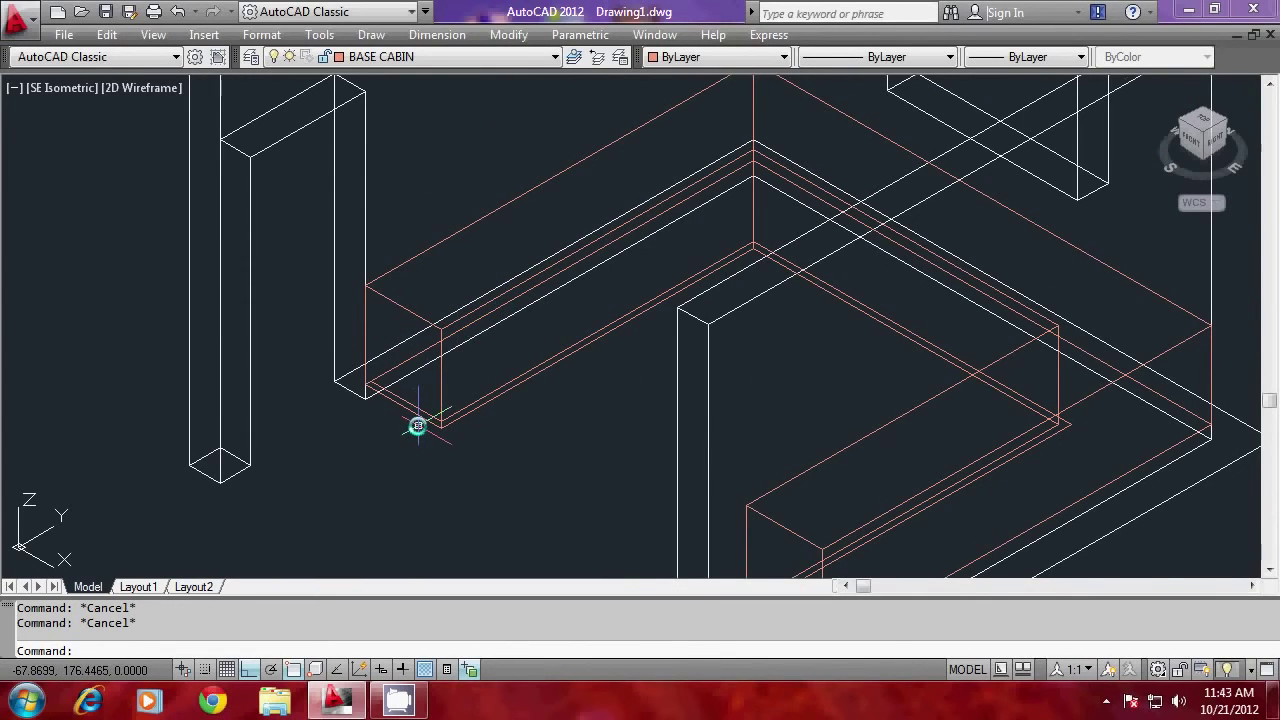
{"action": "scroll", "coordinate": [420, 428], "scroll_direction": "up", "scroll_amount": 3}
{"action": "left_click", "coordinate": [427, 396]}
{"action": "key", "text": "Escape"}
{"action": "key", "text": "Escape"}
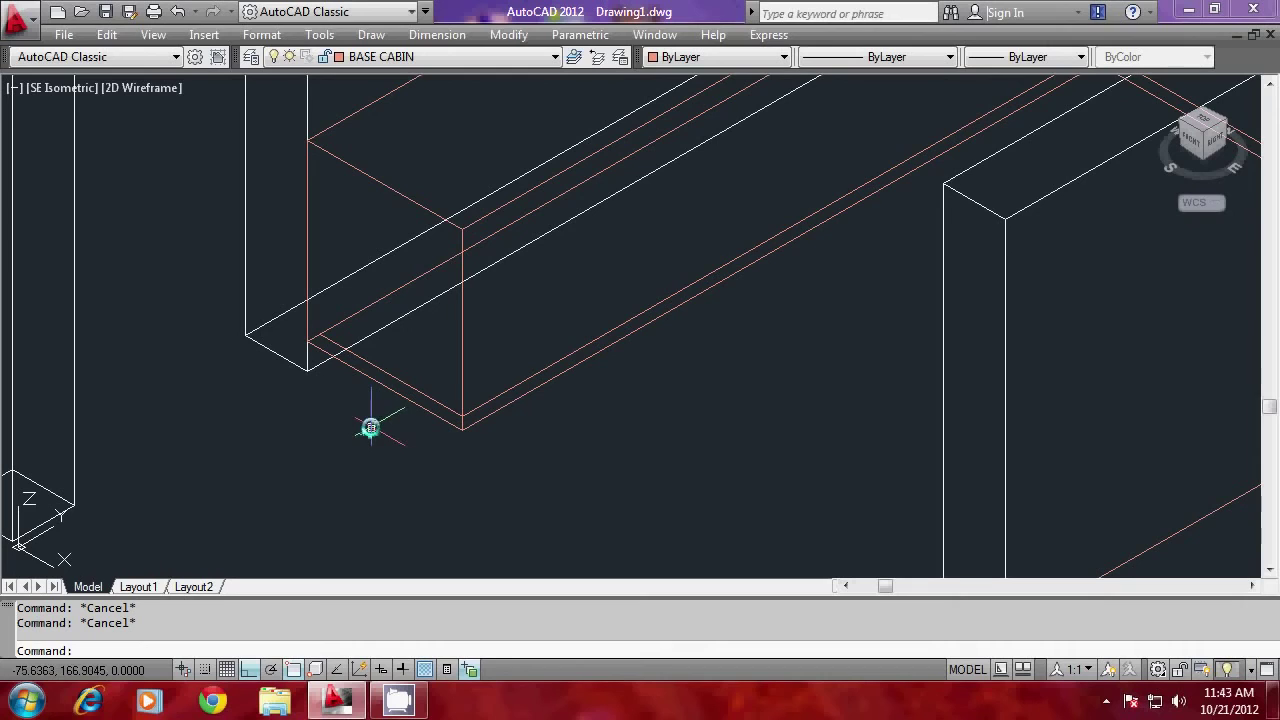
{"action": "type", "text": "chprop"}
{"action": "key", "text": "Return"}
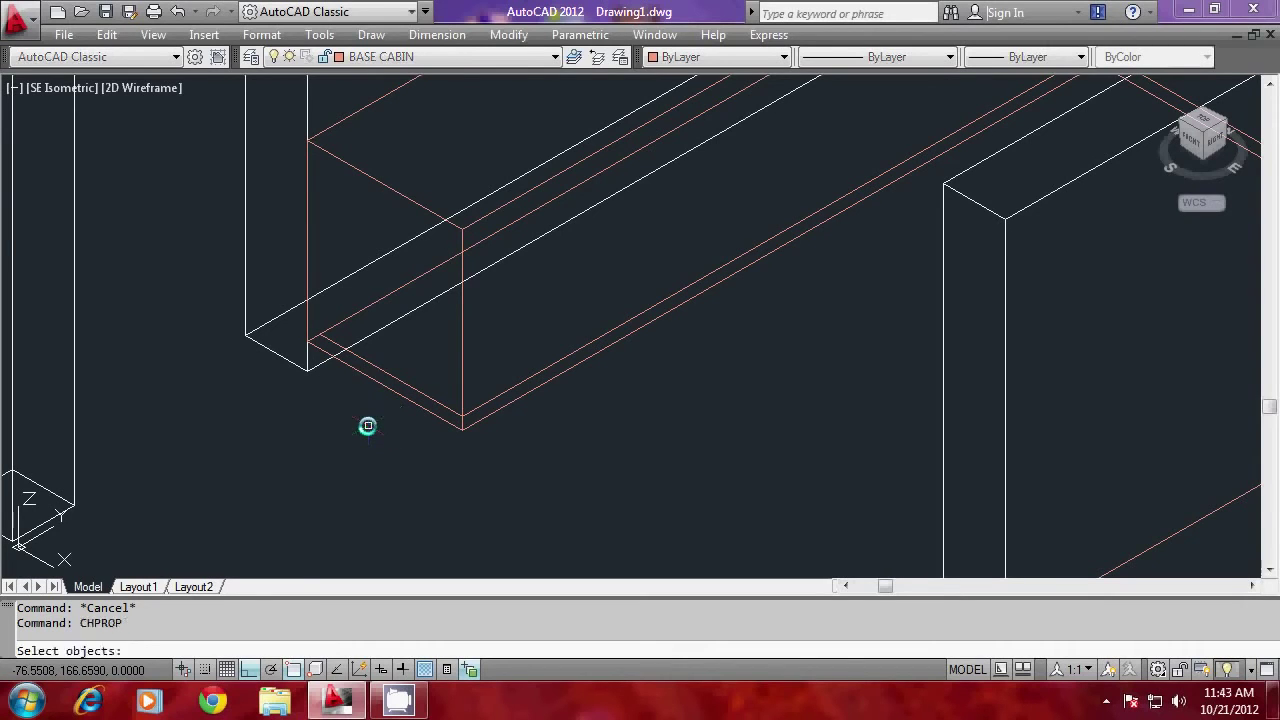
{"action": "left_click", "coordinate": [421, 391]}
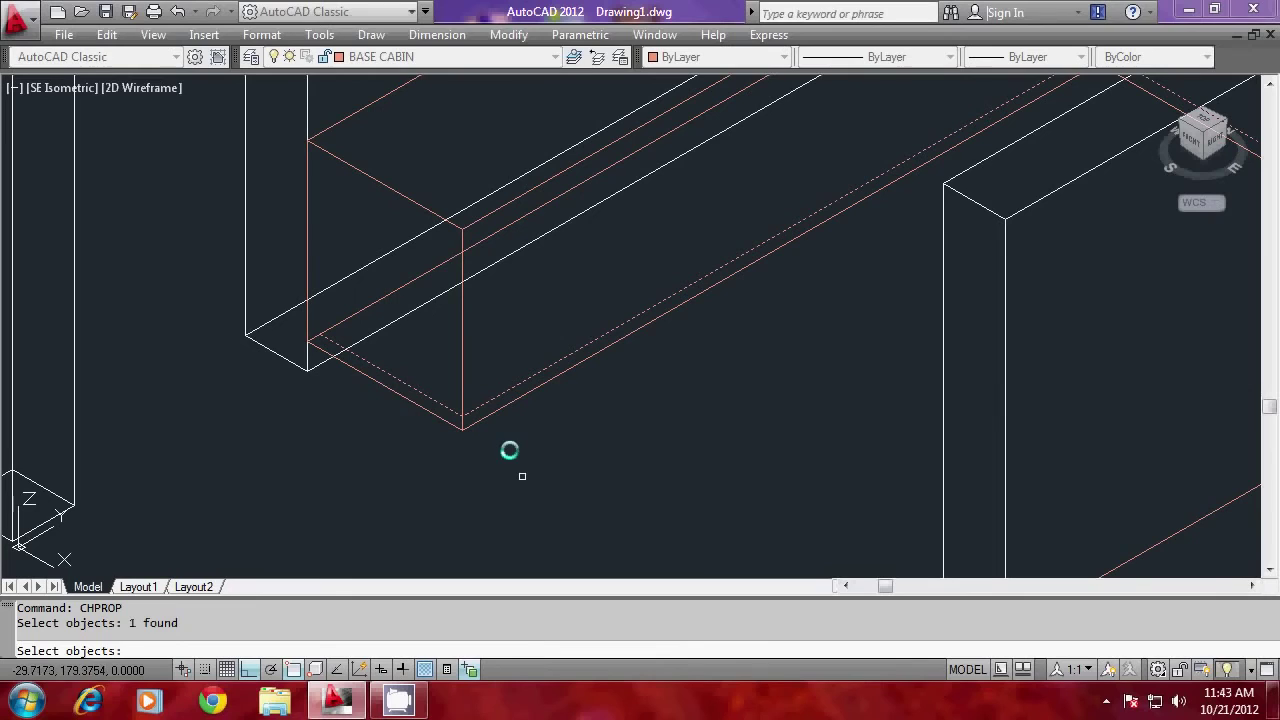
{"action": "key", "text": "Return"}
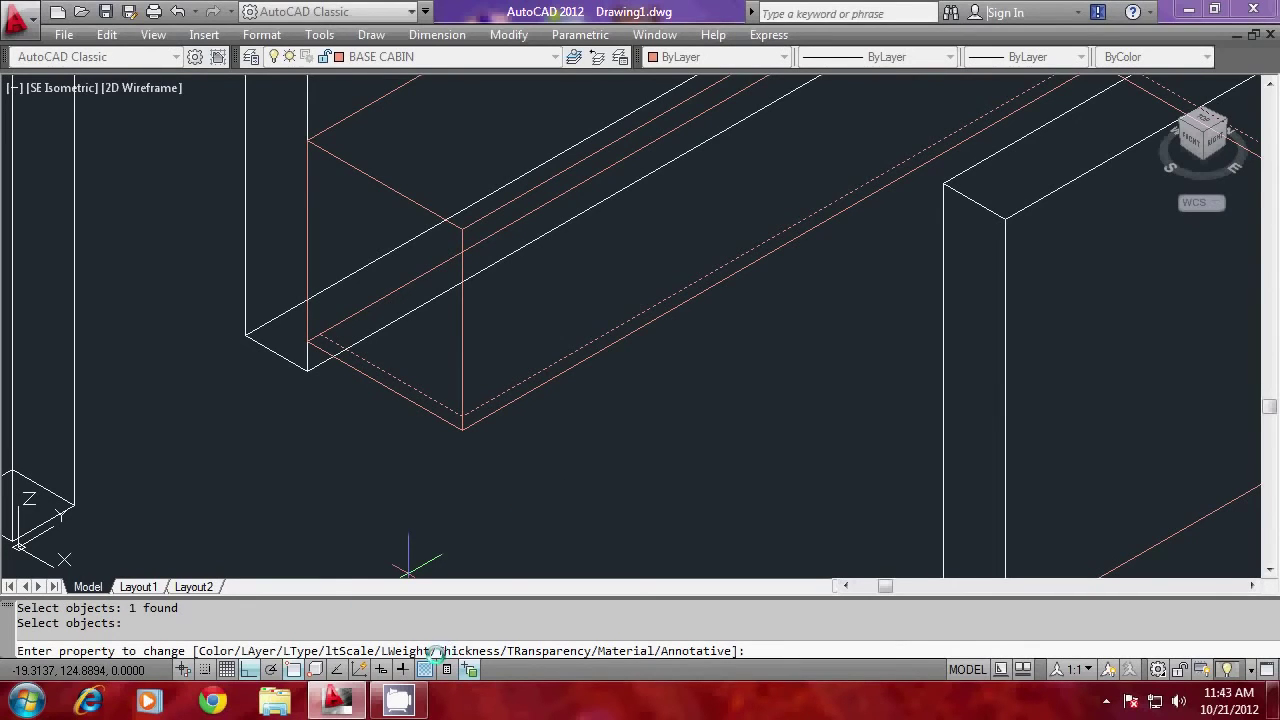
{"action": "type", "text": "t"}
{"action": "key", "text": "Return"}
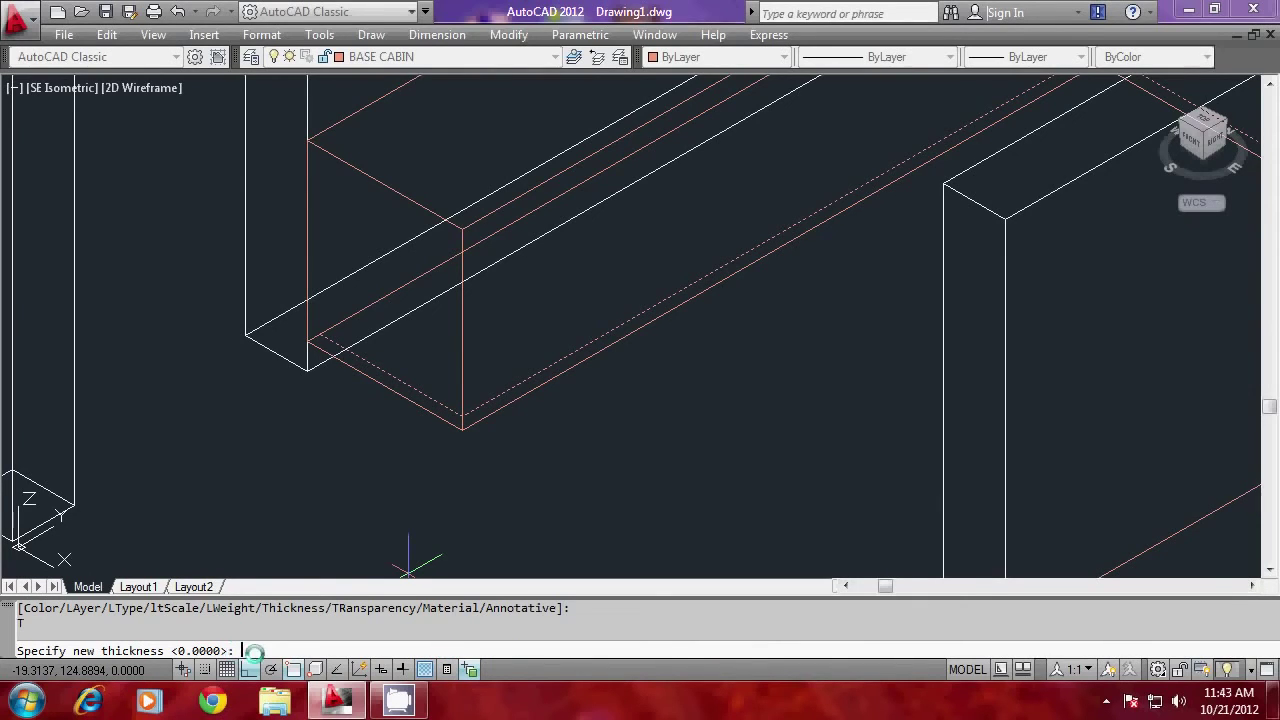
{"action": "type", "text": "-10"}
{"action": "key", "text": "Return"}
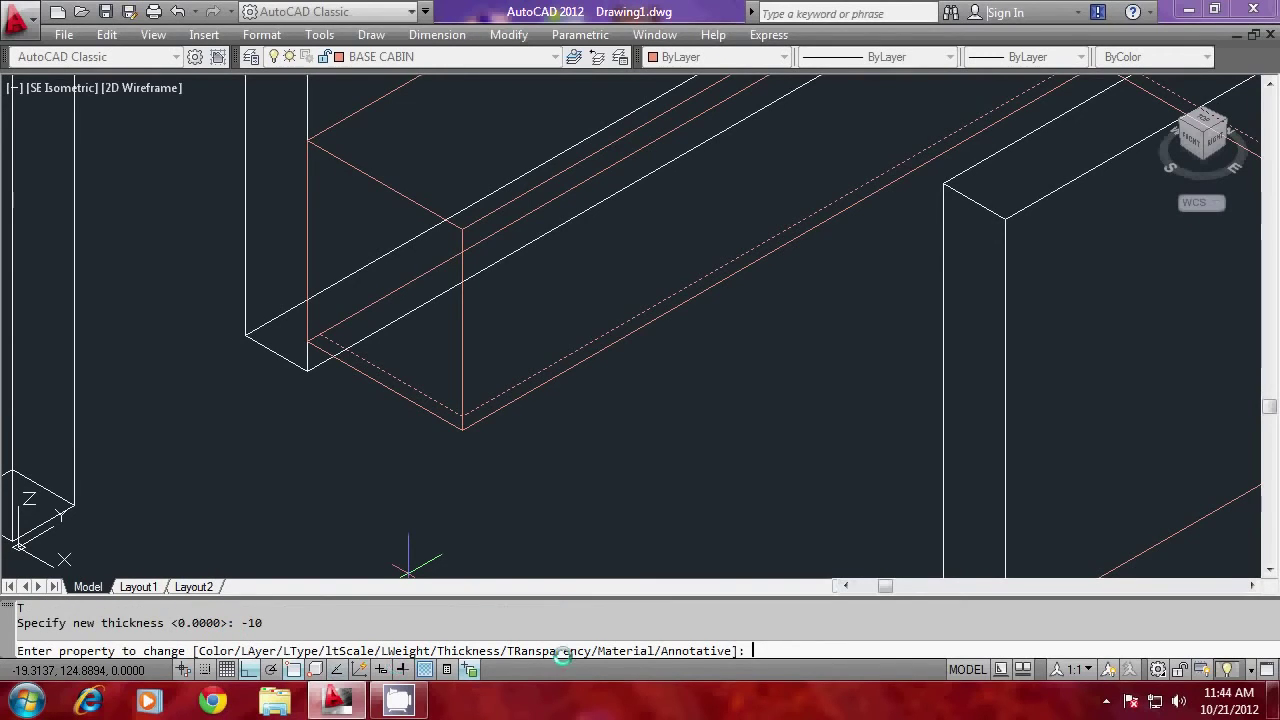
{"action": "key", "text": "Return"}
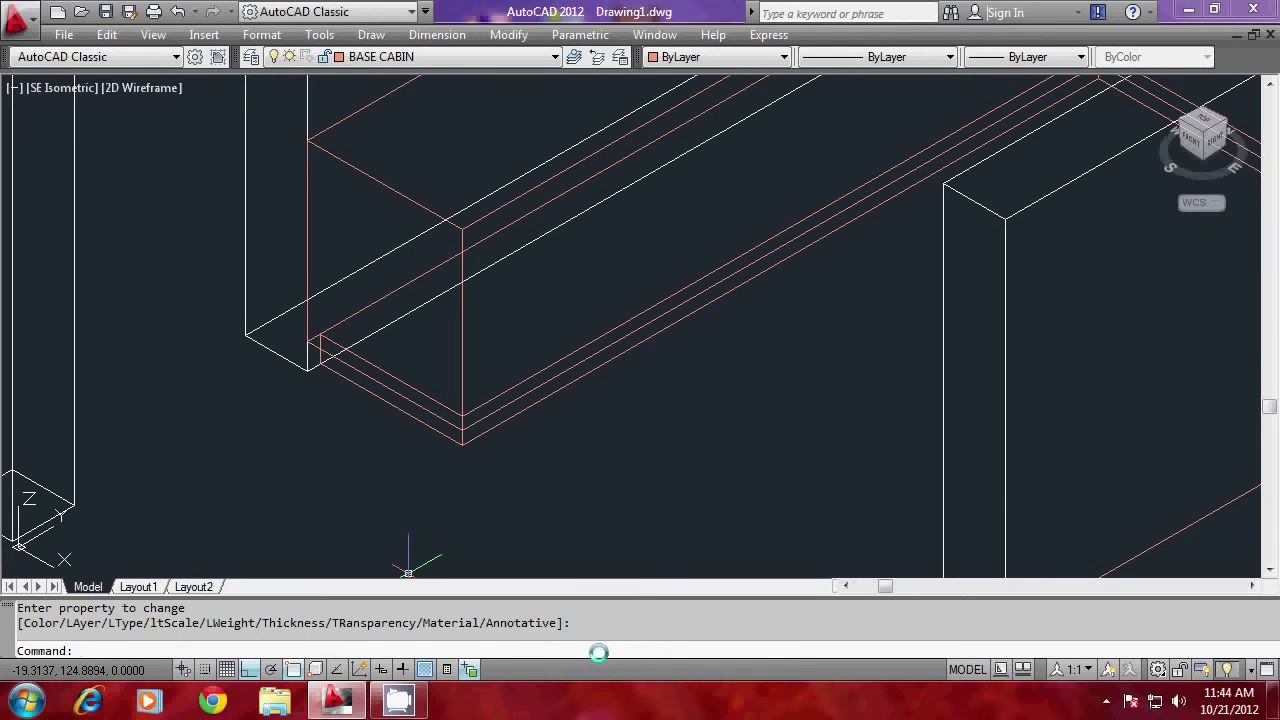
{"action": "key", "text": "Escape"}
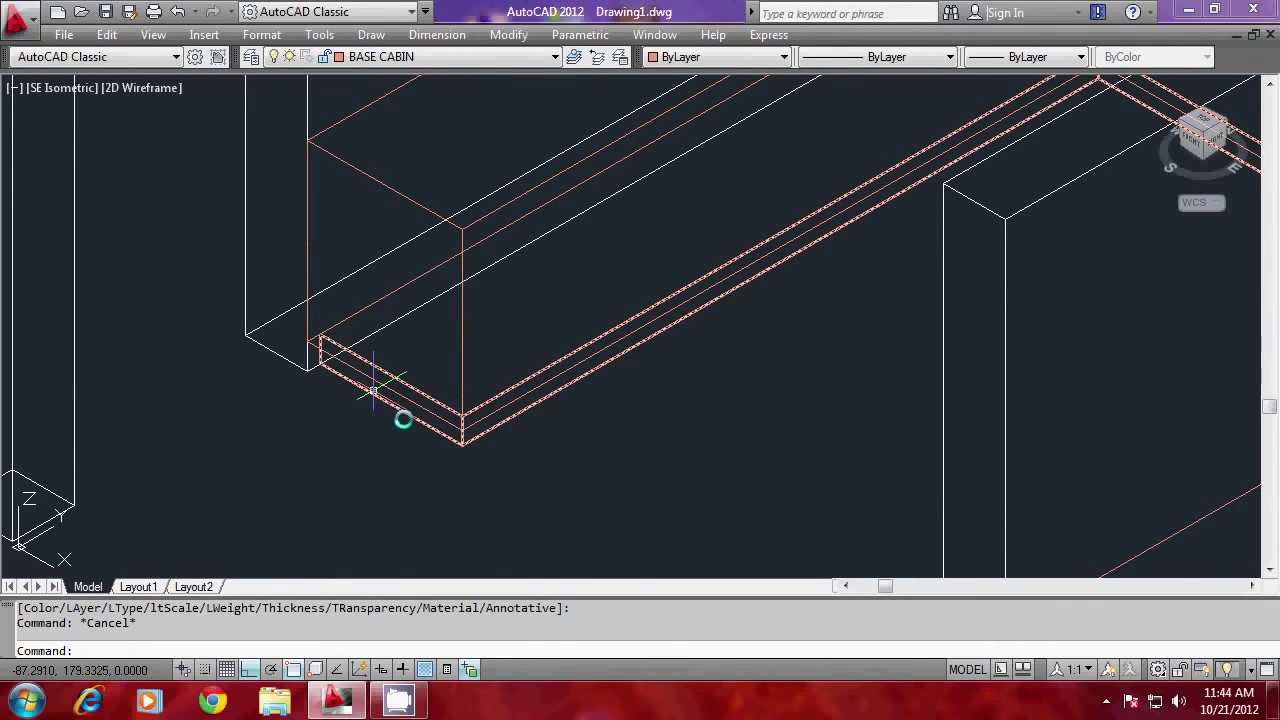
Check the cabinet body and its toe kick with hidden lines removed, and regenerate the wireframe view
{"action": "scroll", "coordinate": [400, 440], "scroll_direction": "up", "scroll_amount": 1}
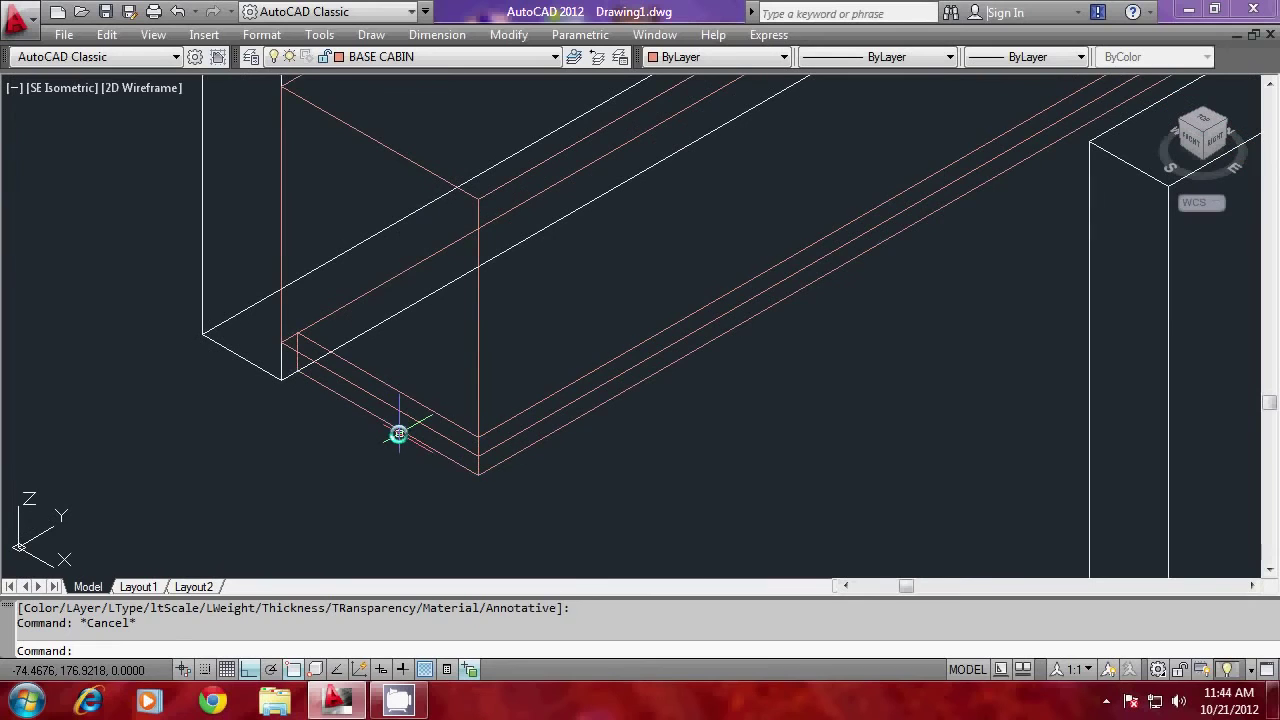
{"action": "left_click", "coordinate": [402, 435]}
{"action": "key", "text": "Escape"}
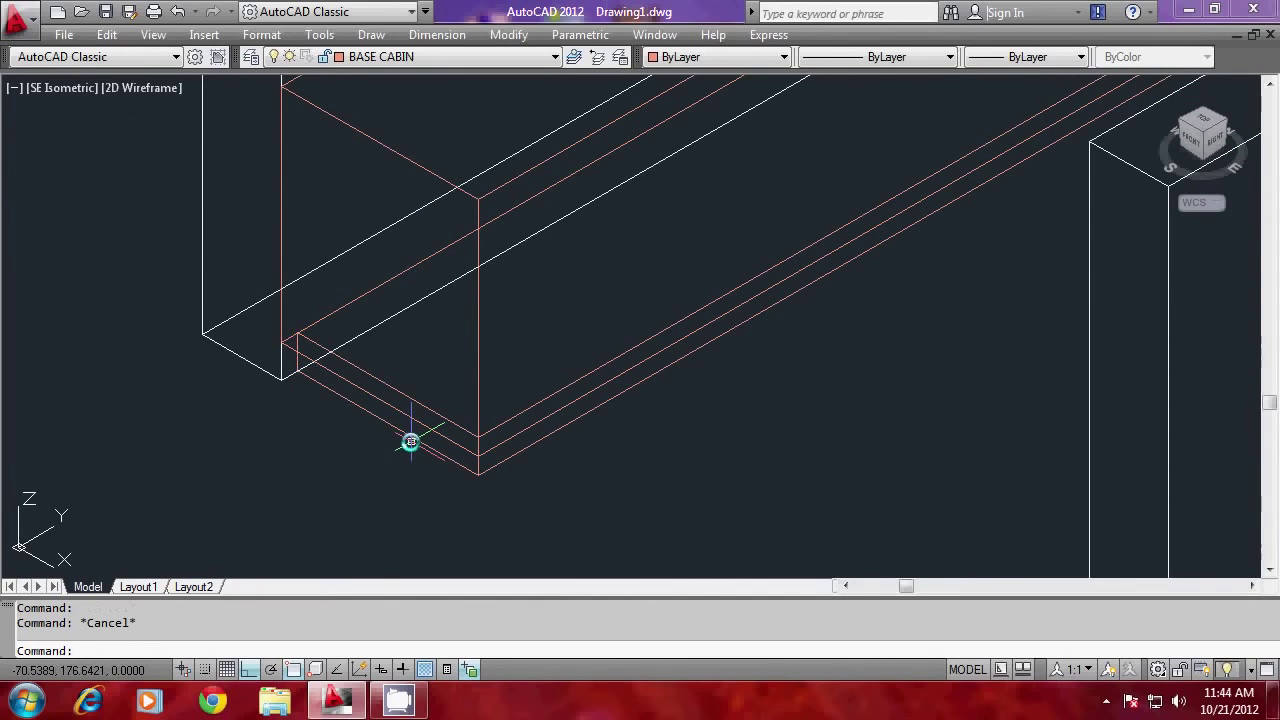
{"action": "scroll", "coordinate": [410, 295], "scroll_direction": "down", "scroll_amount": 2}
{"action": "left_click", "coordinate": [409, 290]}
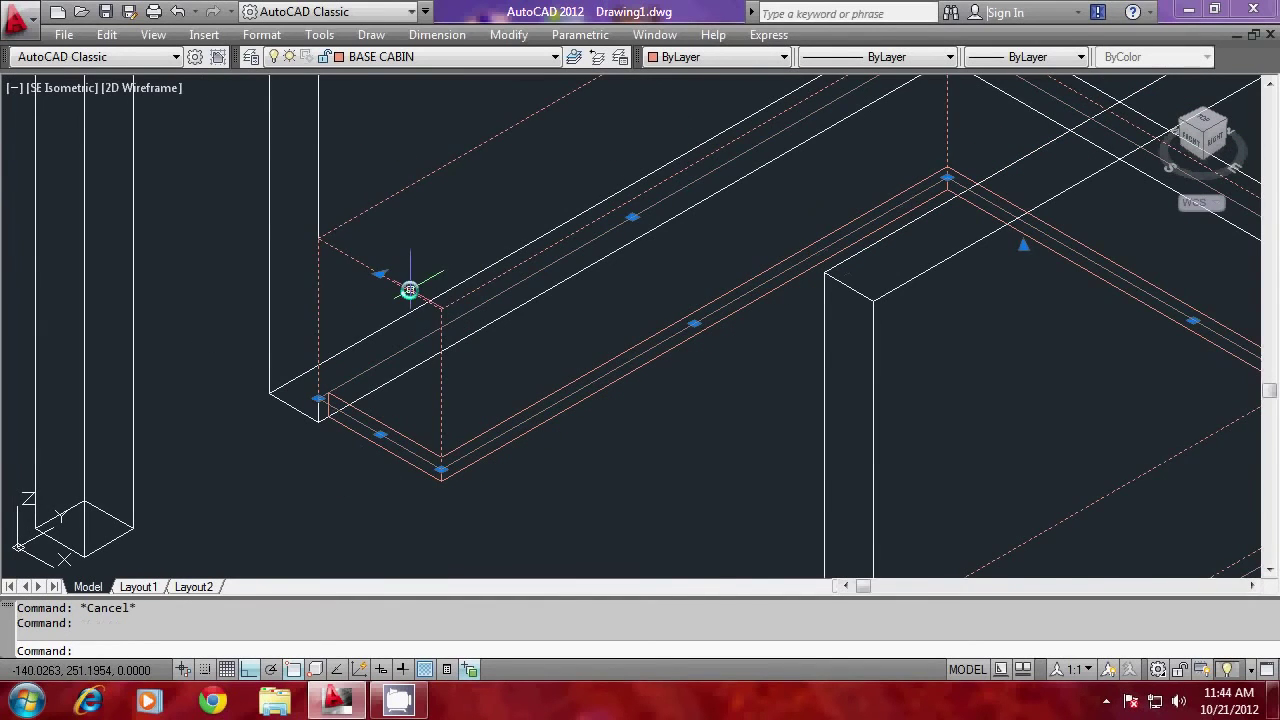
{"action": "key", "text": "Escape"}
{"action": "scroll", "coordinate": [460, 418], "scroll_direction": "down", "scroll_amount": 1}
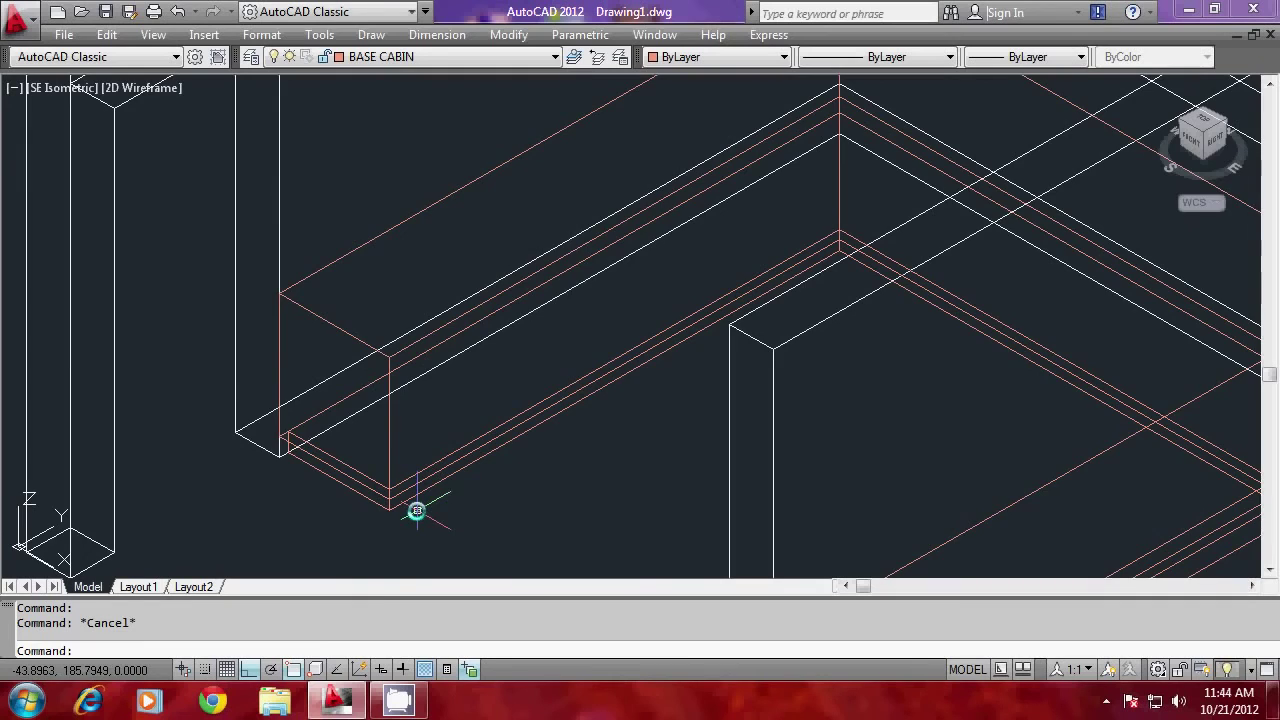
{"action": "type", "text": "HI"}
{"action": "key", "text": "Return"}
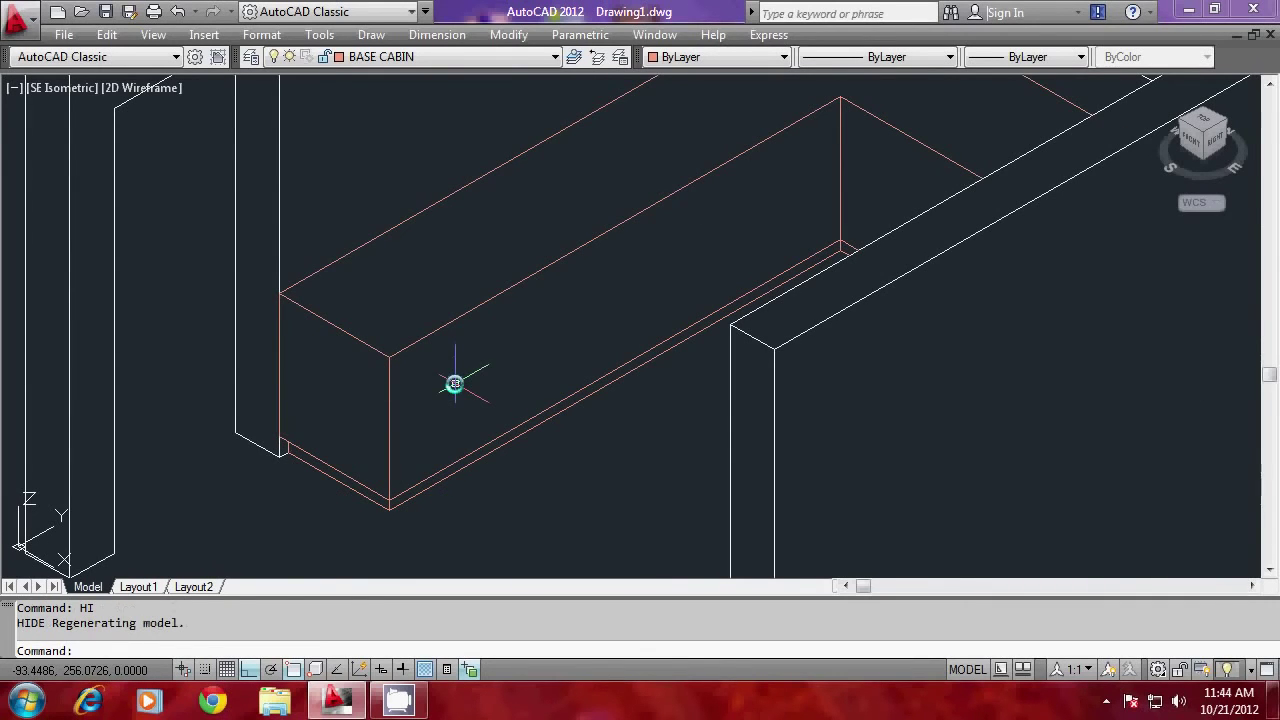
{"action": "type", "text": "RE"}
{"action": "key", "text": "Return"}
{"action": "key", "text": "Escape"}
{"action": "scroll", "coordinate": [354, 434], "scroll_direction": "down", "scroll_amount": 3}
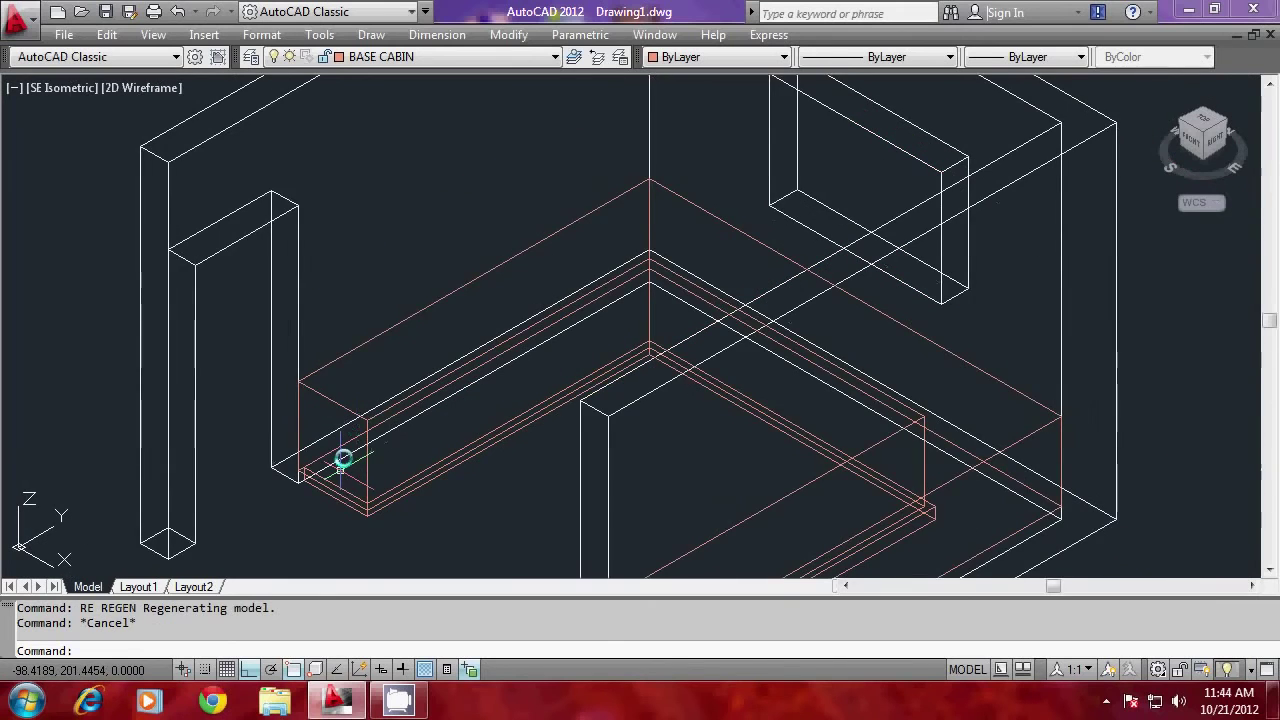
{"action": "scroll", "coordinate": [343, 459], "scroll_direction": "up", "scroll_amount": 3}
{"action": "key", "text": "Escape"}
{"action": "scroll", "coordinate": [255, 455], "scroll_direction": "down", "scroll_amount": 2}
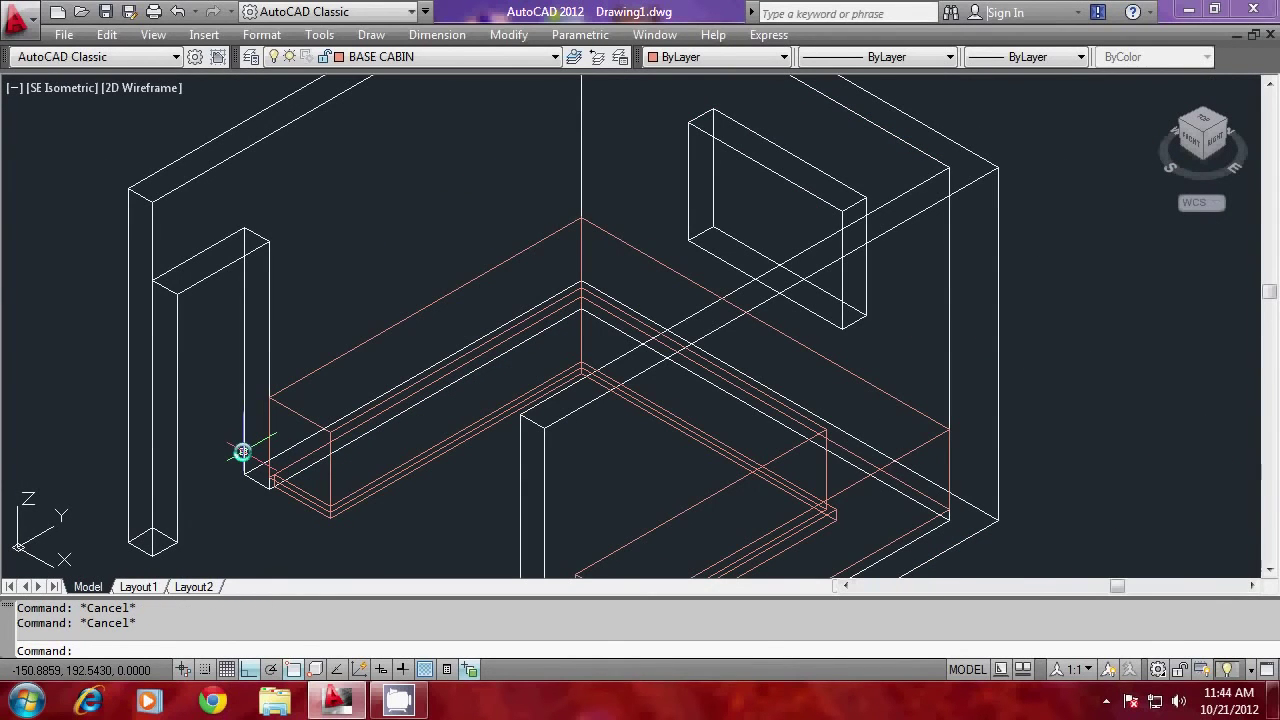
{"action": "type", "text": "PL"}
{"action": "key", "text": "Return"}
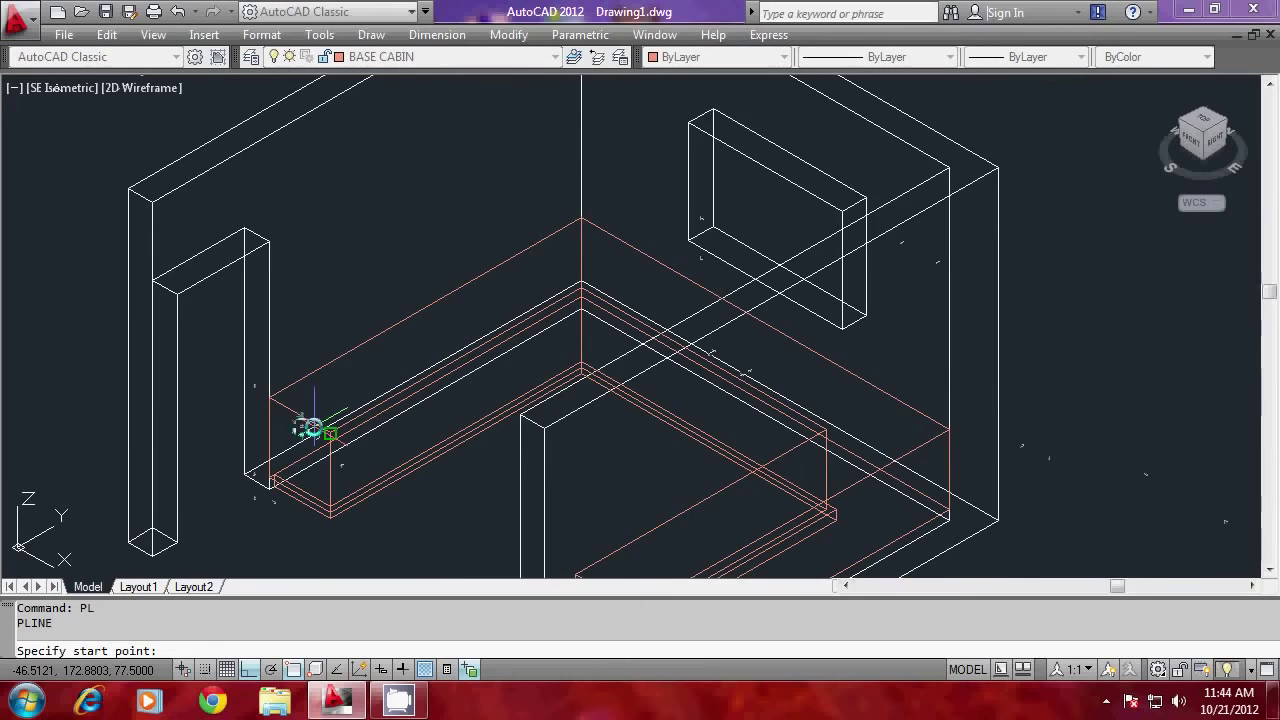
{"action": "scroll", "coordinate": [306, 429], "scroll_direction": "up", "scroll_amount": 2}
{"action": "key", "text": "Escape"}
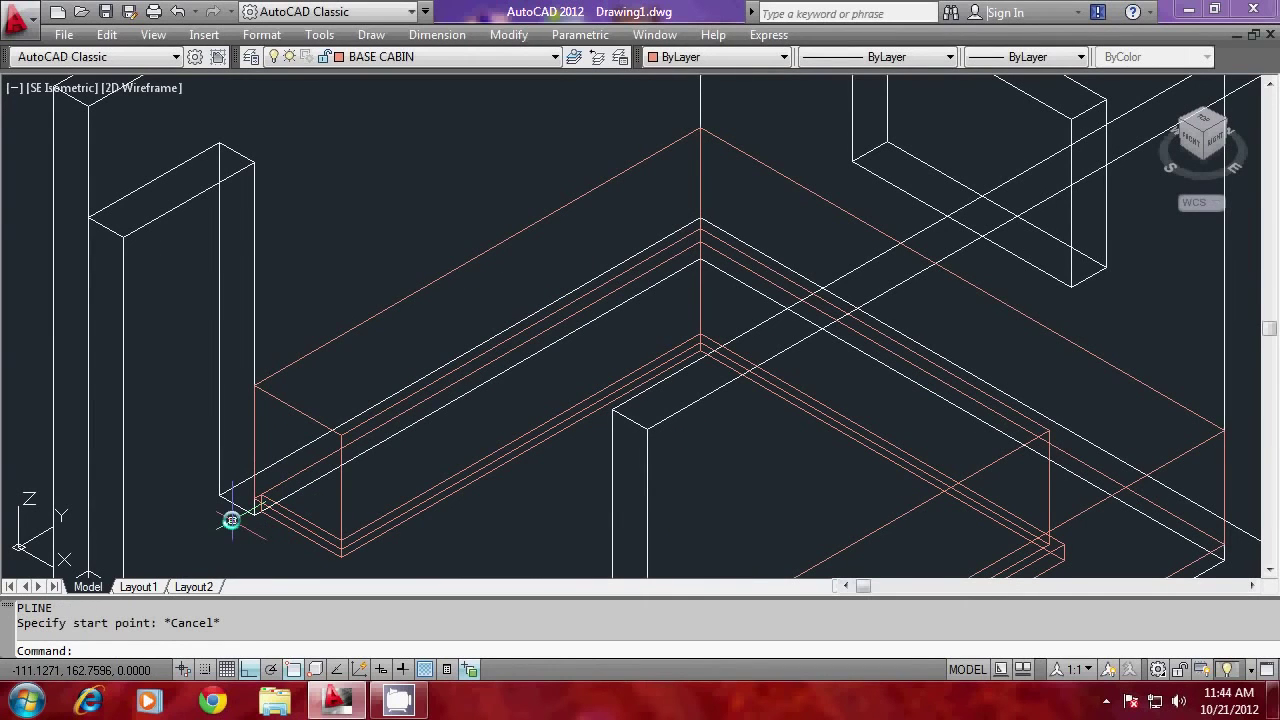
{"action": "left_click", "coordinate": [277, 458]}
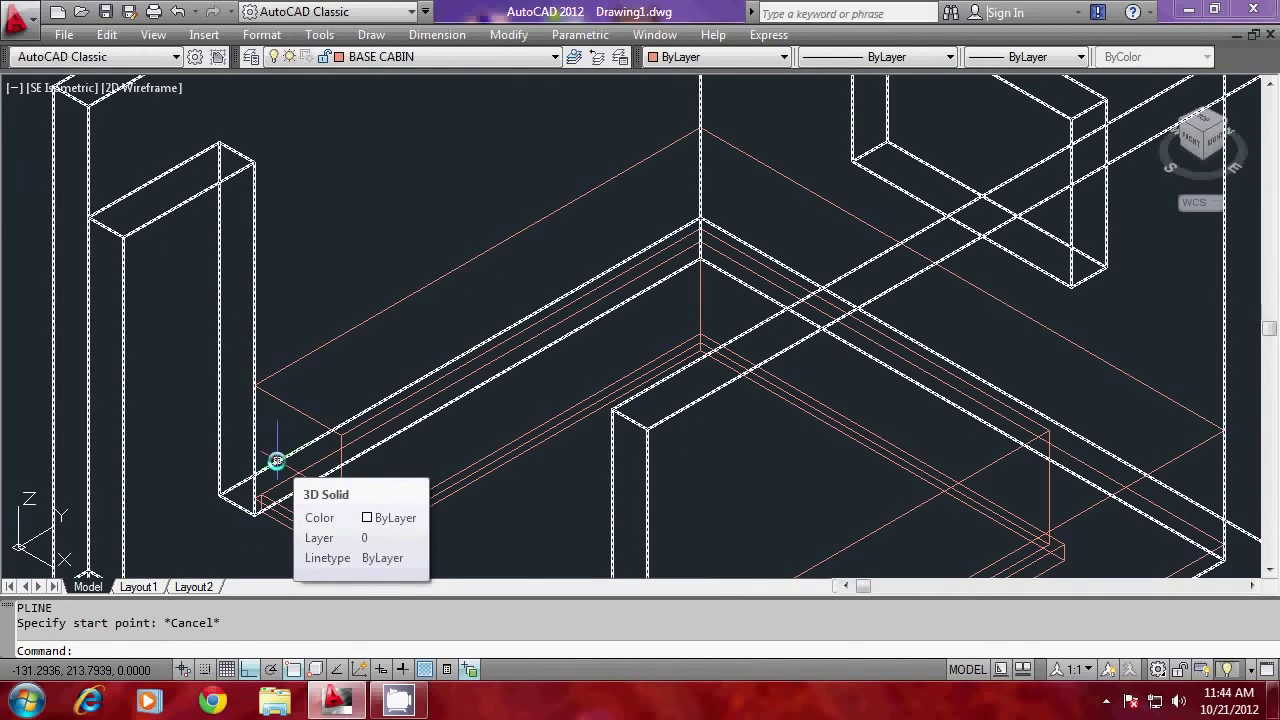
{"action": "key", "text": "Escape"}
Create a new layer named SLAB and assign it index color 253
{"action": "type", "text": "la"}
{"action": "key", "text": "Return"}
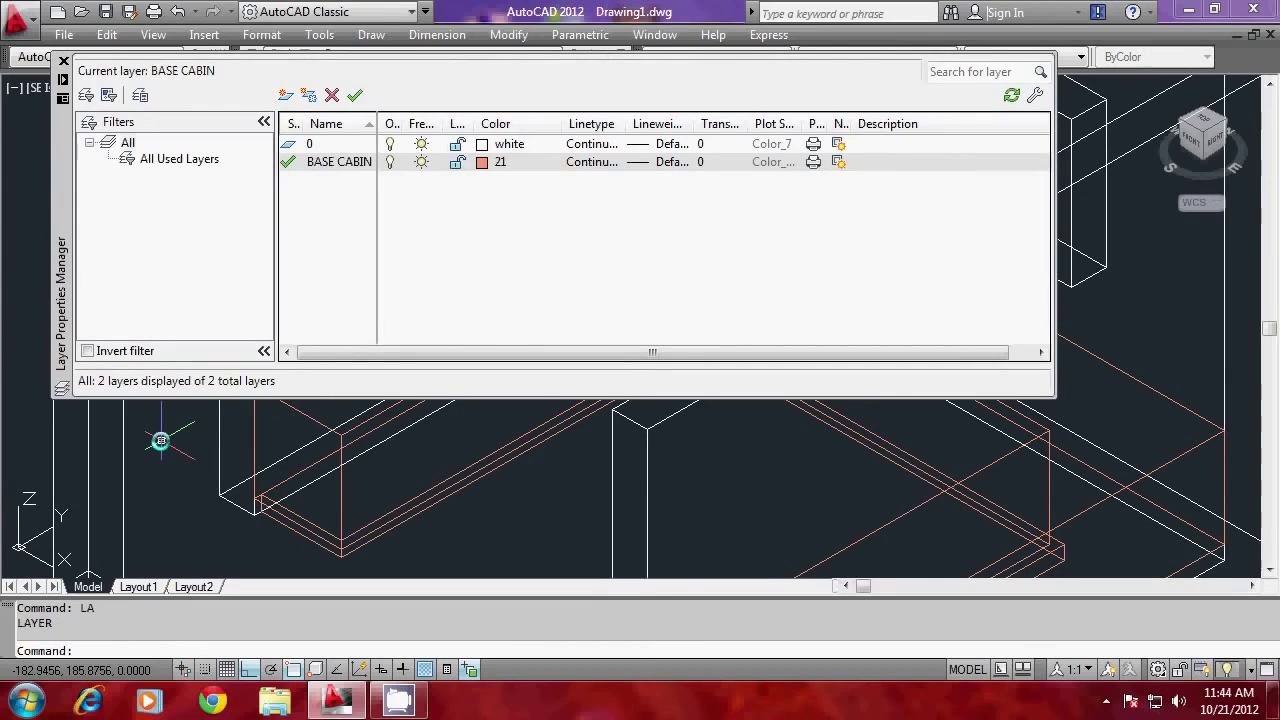
{"action": "left_click", "coordinate": [287, 94]}
{"action": "type", "text": "SLAB"}
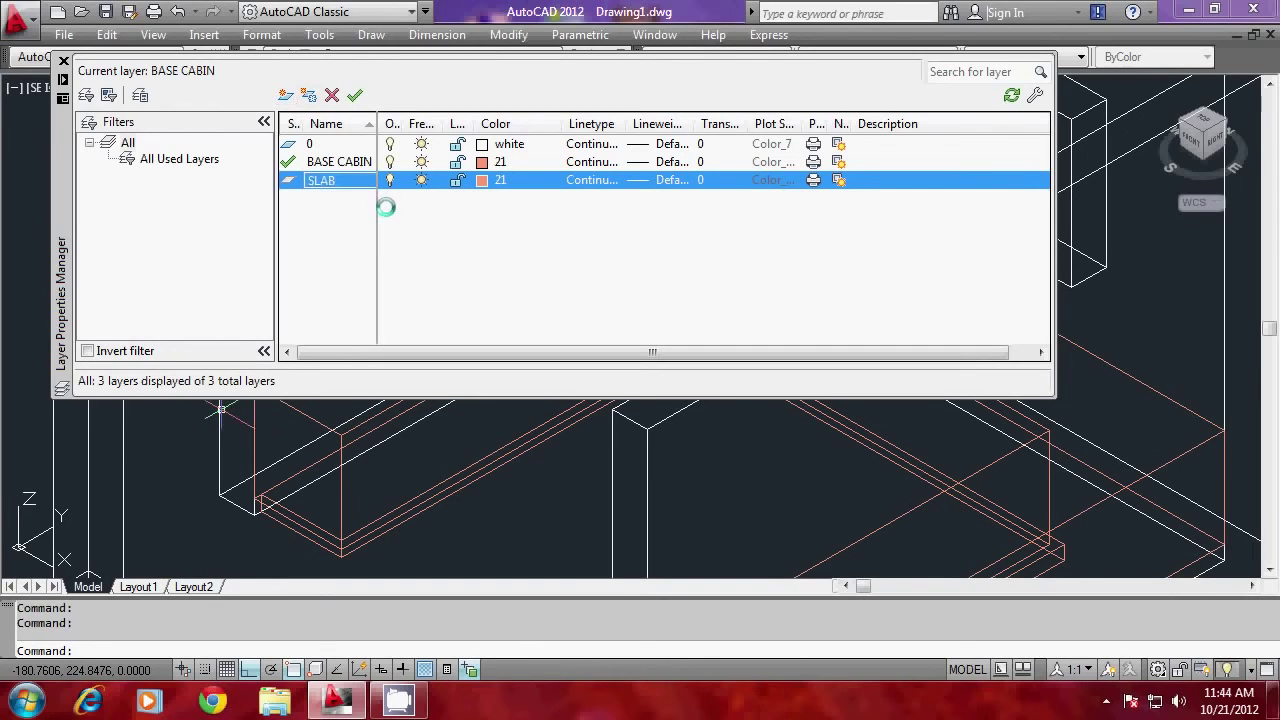
{"action": "left_click", "coordinate": [480, 180]}
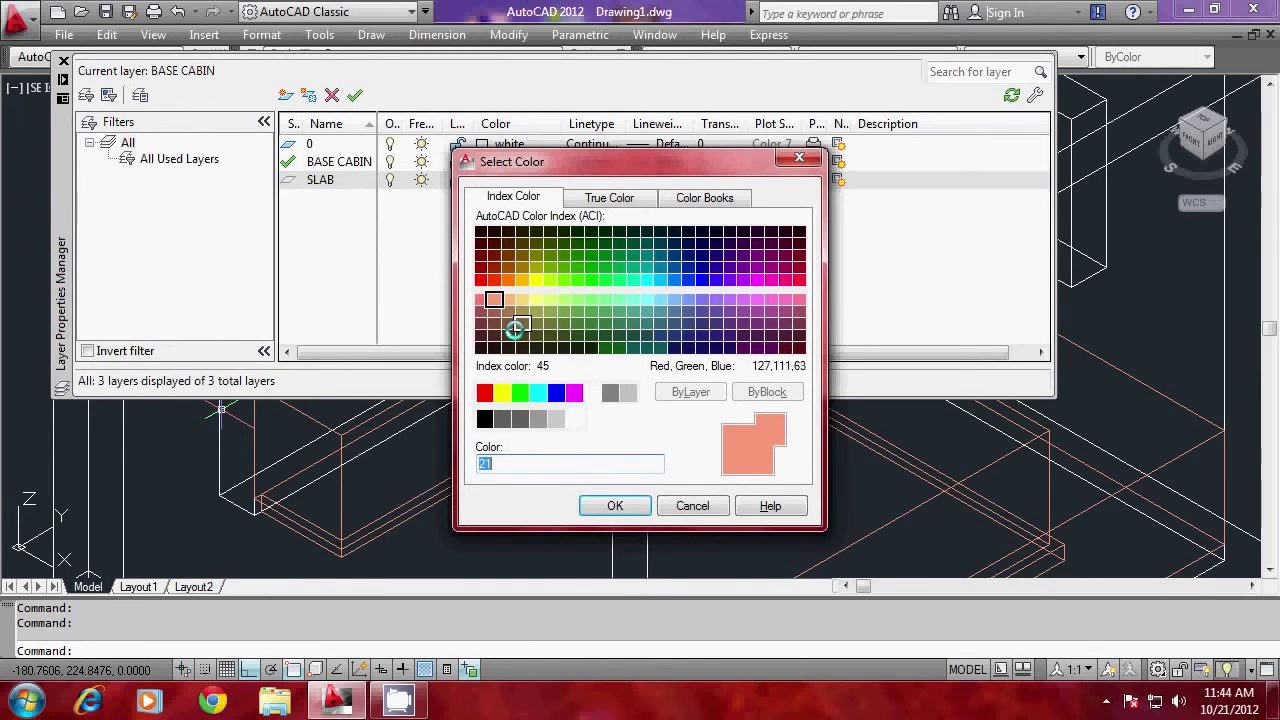
{"action": "left_click", "coordinate": [537, 419]}
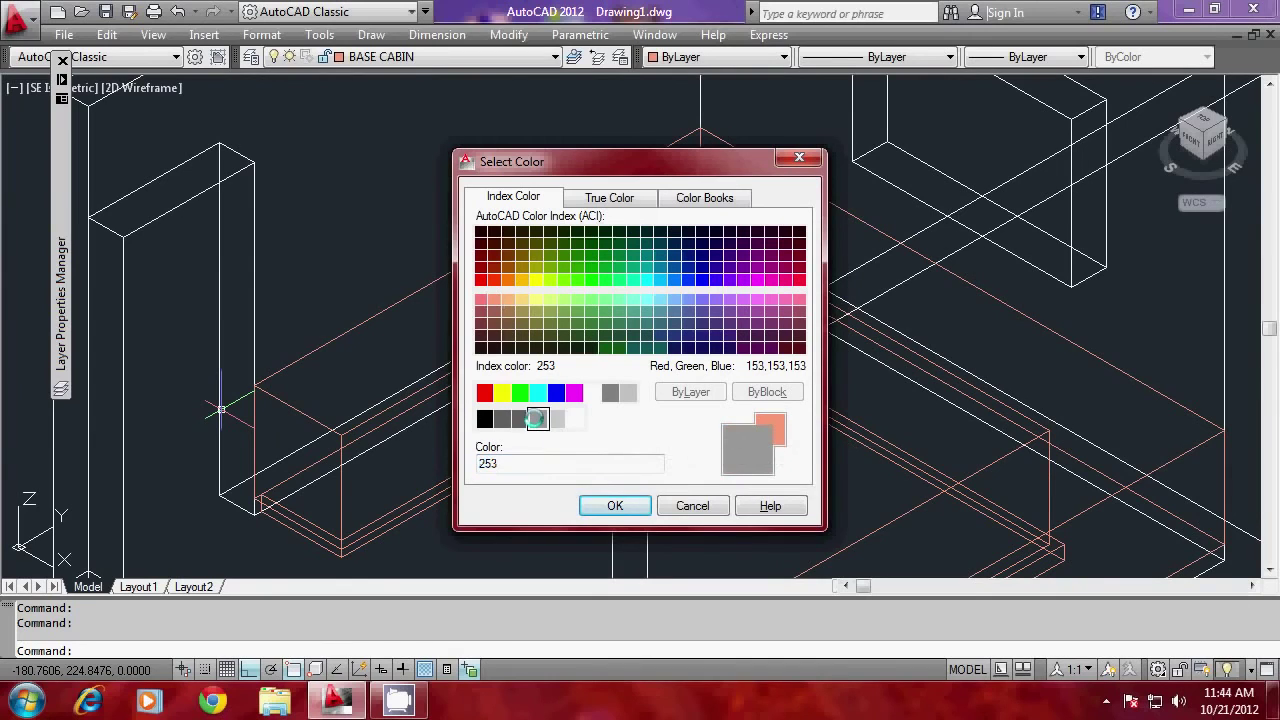
{"action": "left_click", "coordinate": [612, 505]}
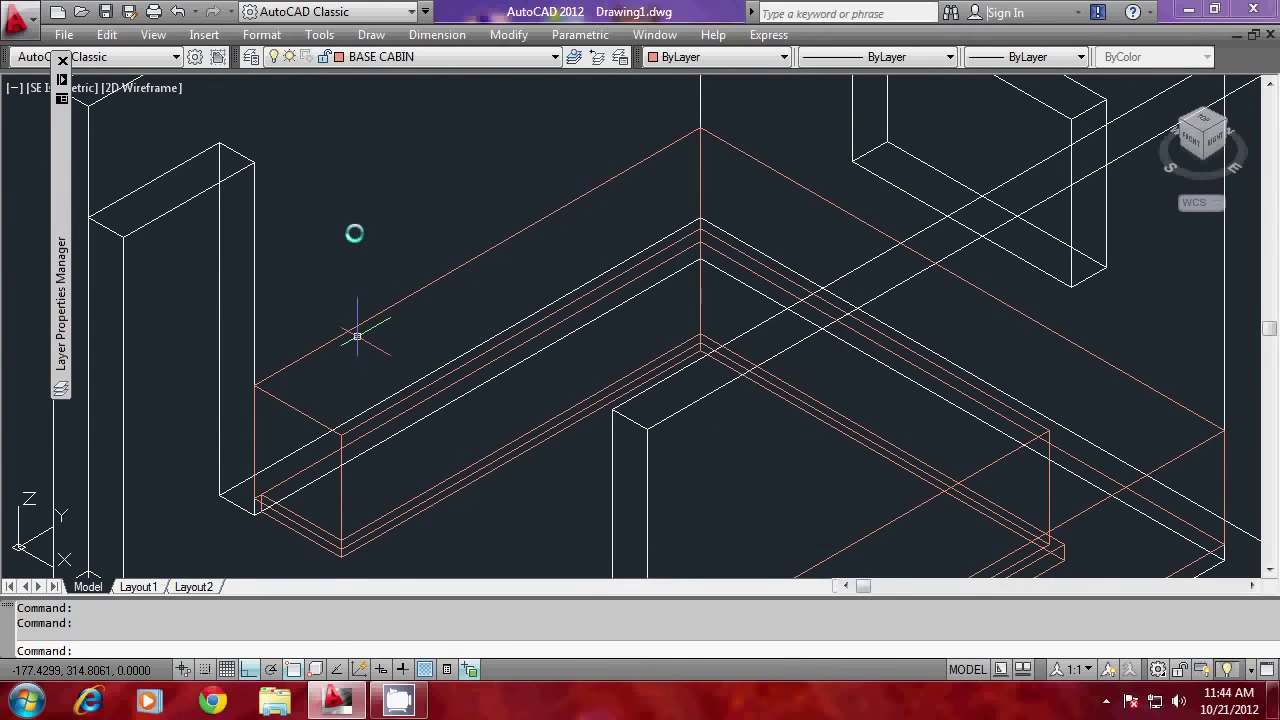
Make SLAB the current layer and trace the U-shaped cabinet's inner top edge with an open polyline, including both end edges
{"action": "left_click", "coordinate": [399, 55]}
{"action": "left_click", "coordinate": [372, 107]}
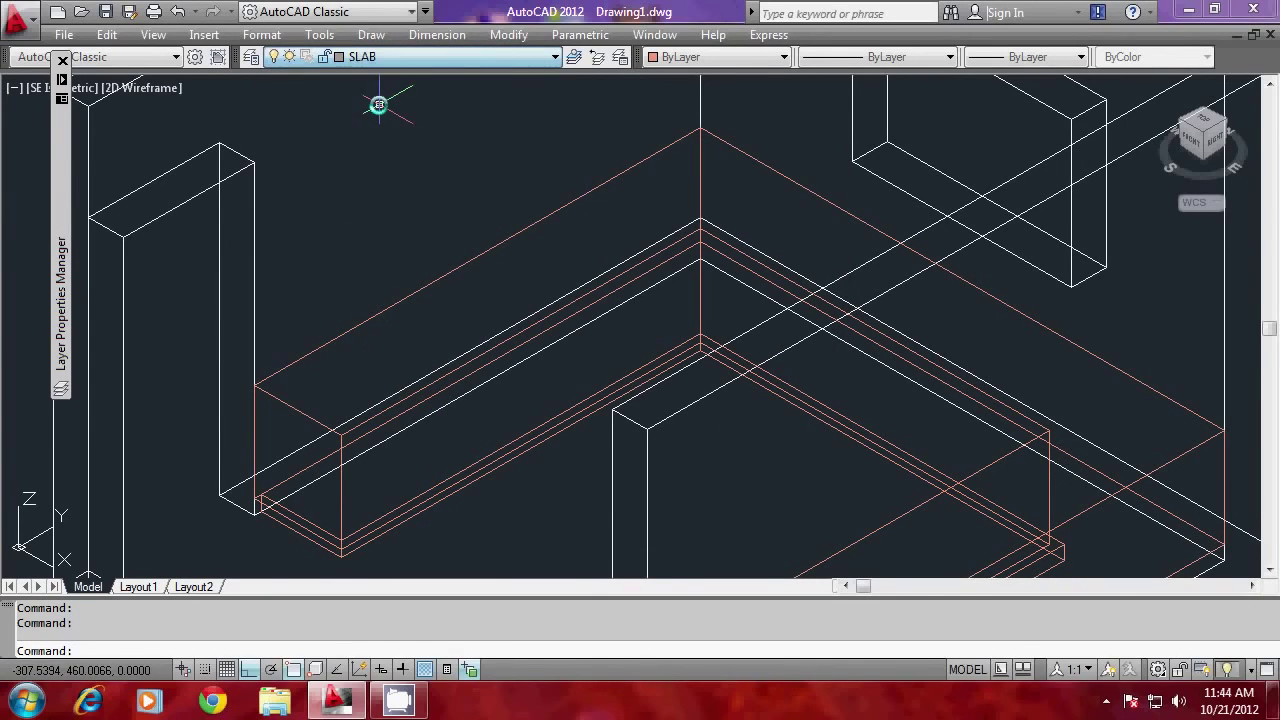
{"action": "type", "text": "PL"}
{"action": "key", "text": "Return"}
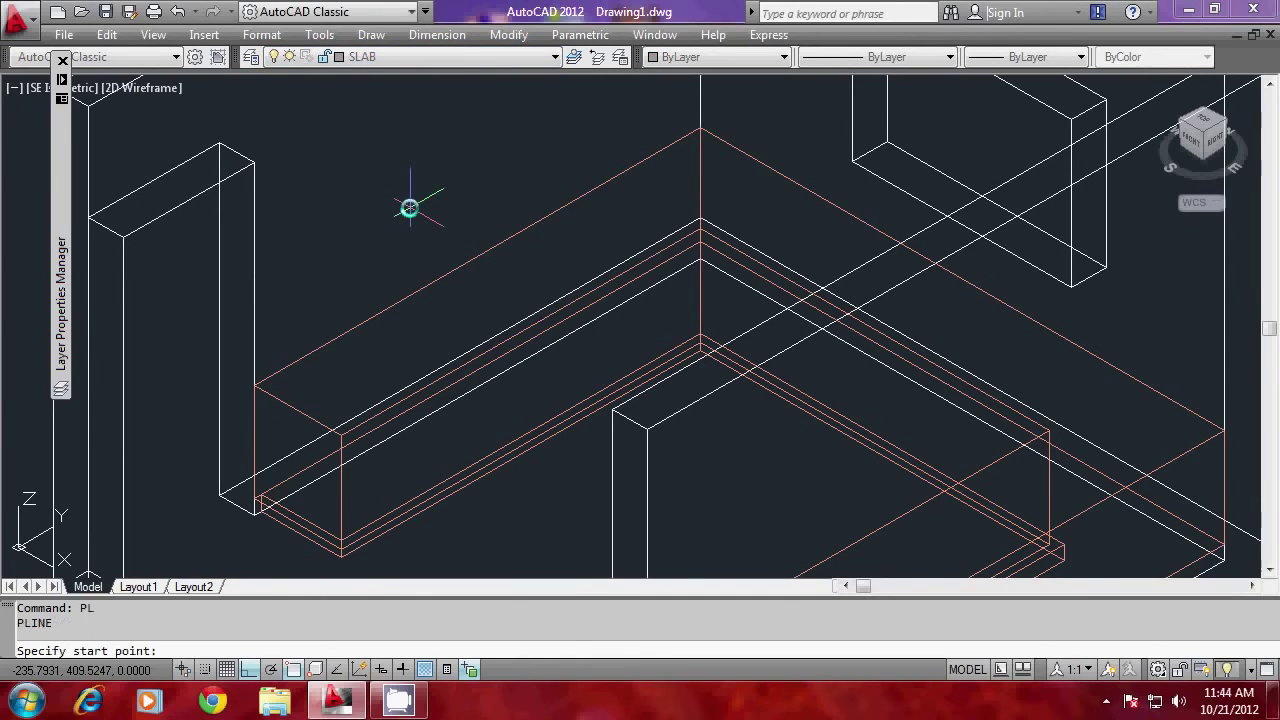
{"action": "left_click", "coordinate": [254, 385]}
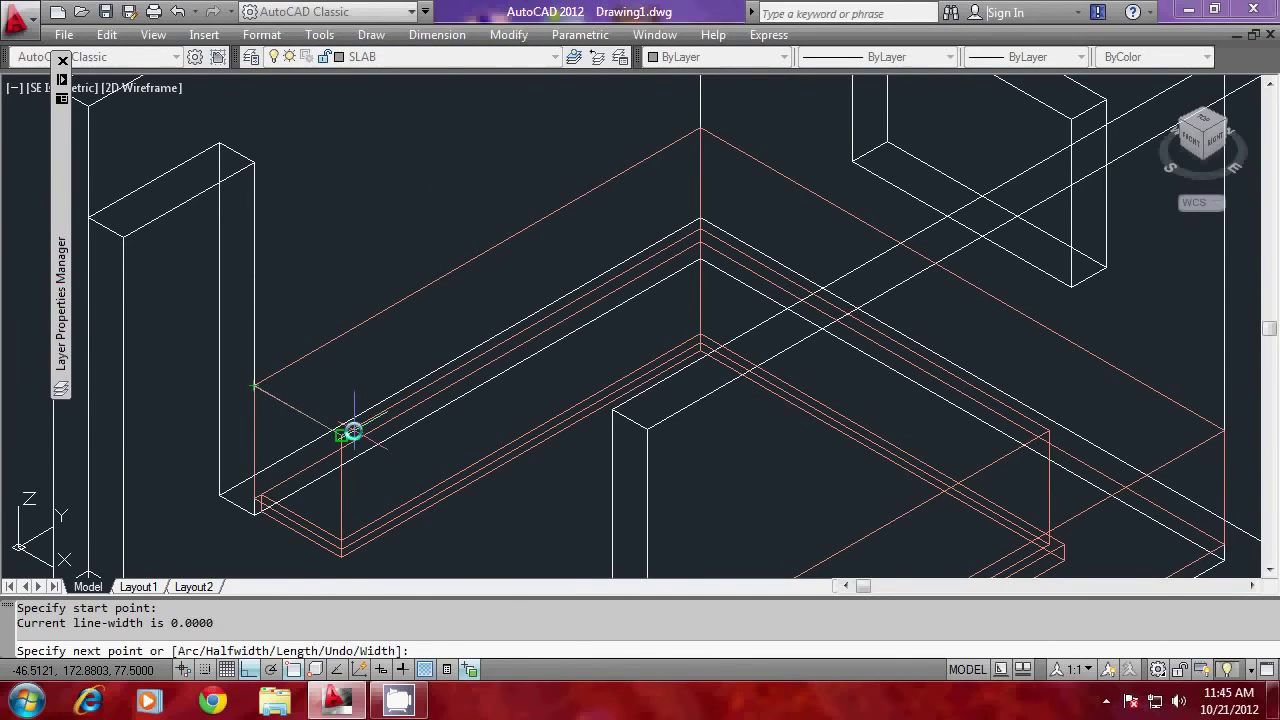
{"action": "left_click", "coordinate": [352, 432]}
{"action": "scroll", "coordinate": [741, 197], "scroll_direction": "up", "scroll_amount": 2}
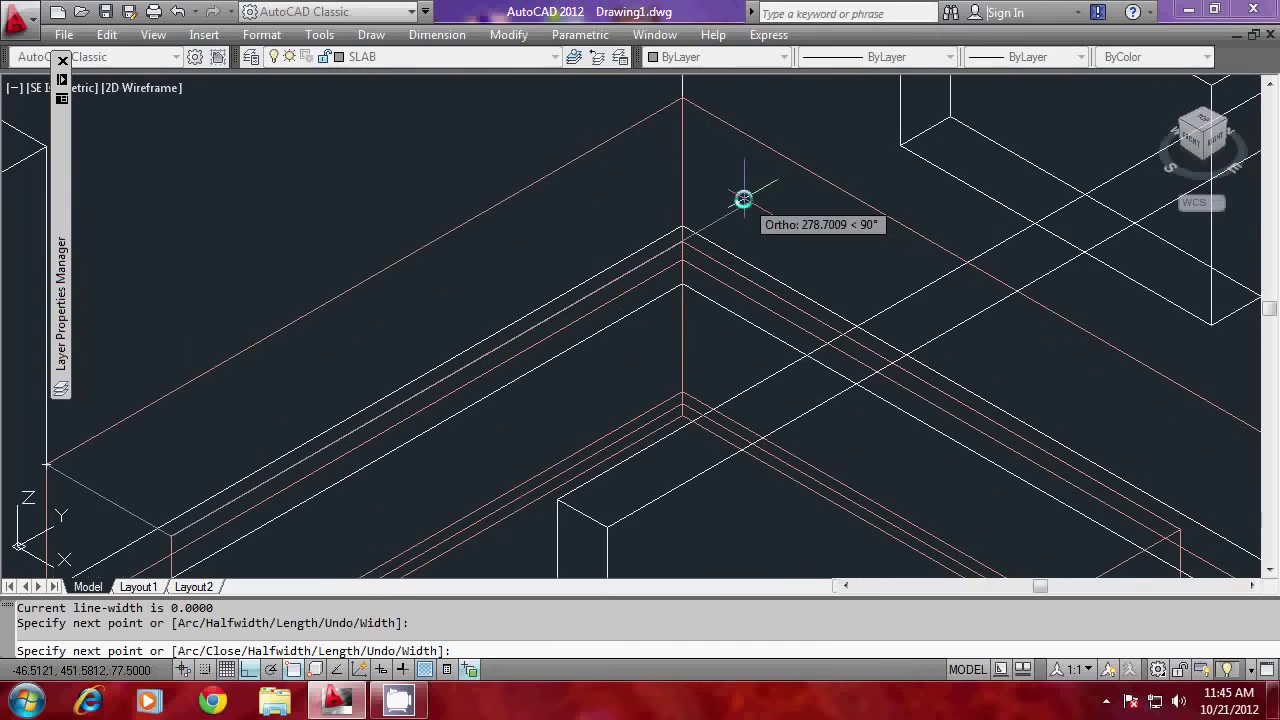
{"action": "scroll", "coordinate": [700, 240], "scroll_direction": "up", "scroll_amount": 1}
{"action": "left_click", "coordinate": [666, 269]}
{"action": "scroll", "coordinate": [666, 200], "scroll_direction": "down", "scroll_amount": 3}
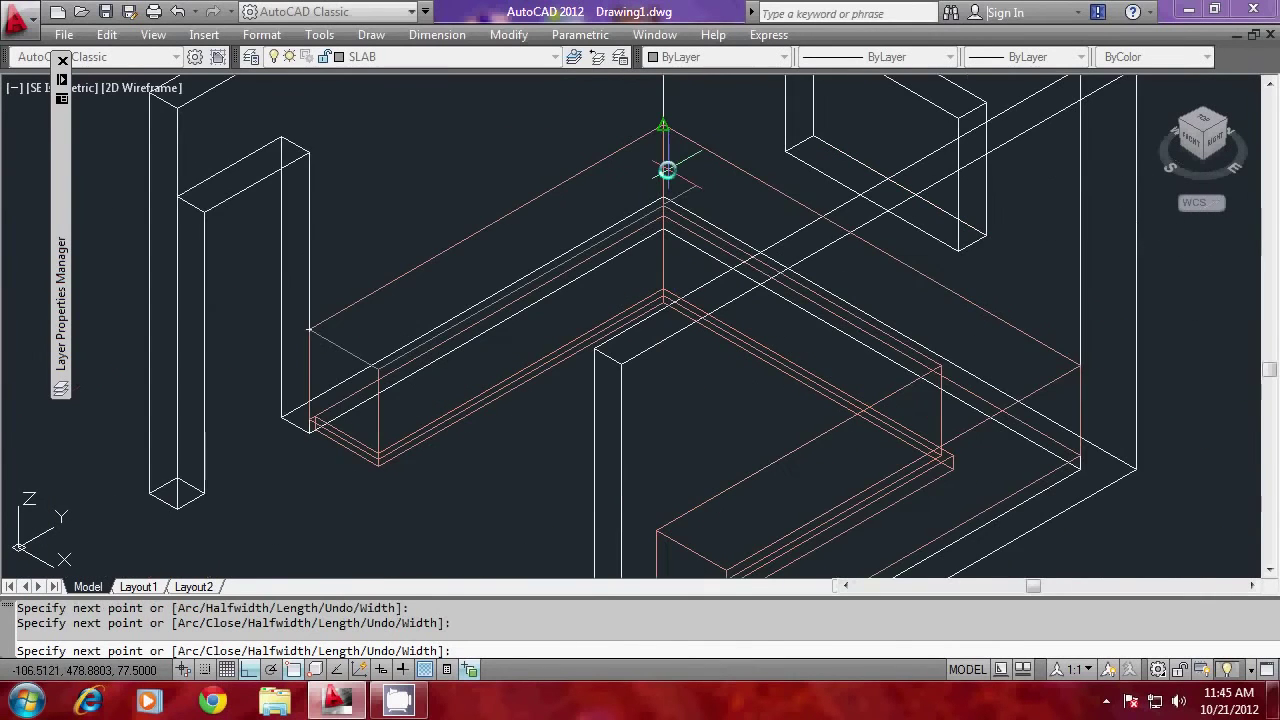
{"action": "scroll", "coordinate": [970, 398], "scroll_direction": "up", "scroll_amount": 3}
{"action": "left_click", "coordinate": [926, 354]}
{"action": "scroll", "coordinate": [876, 190], "scroll_direction": "down", "scroll_amount": 4}
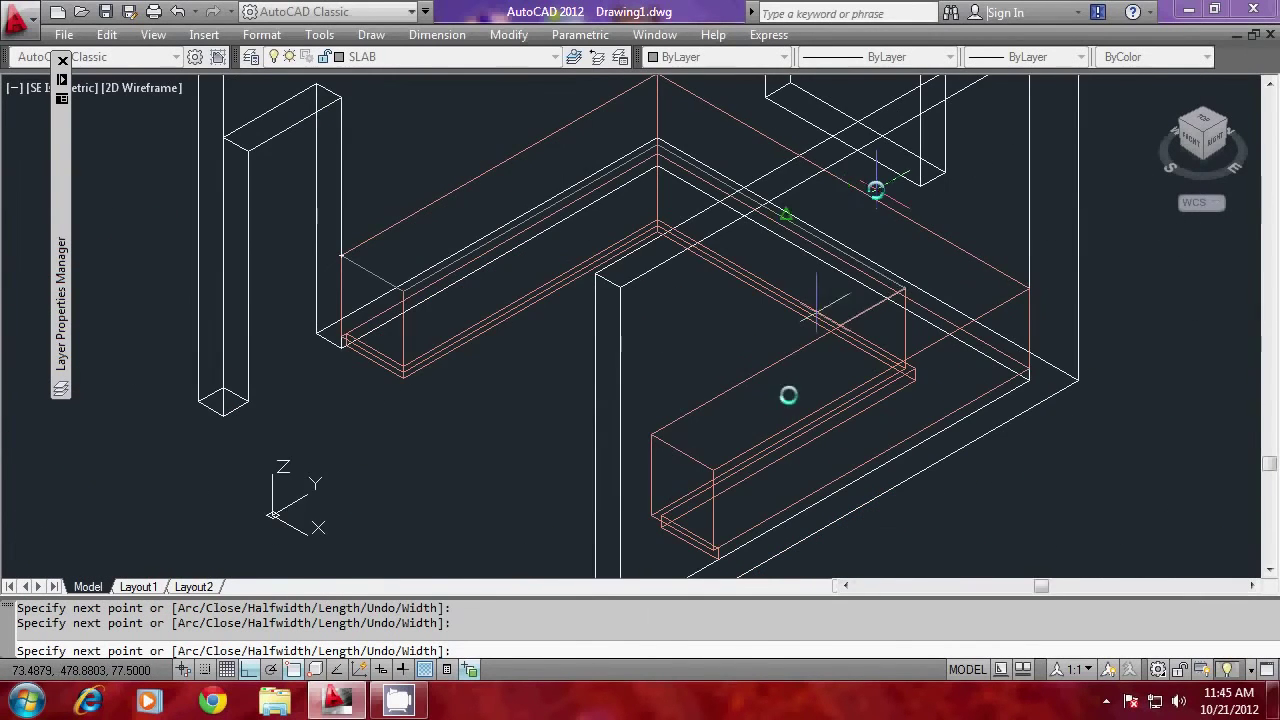
{"action": "scroll", "coordinate": [700, 420], "scroll_direction": "up", "scroll_amount": 2}
{"action": "left_click", "coordinate": [628, 422]}
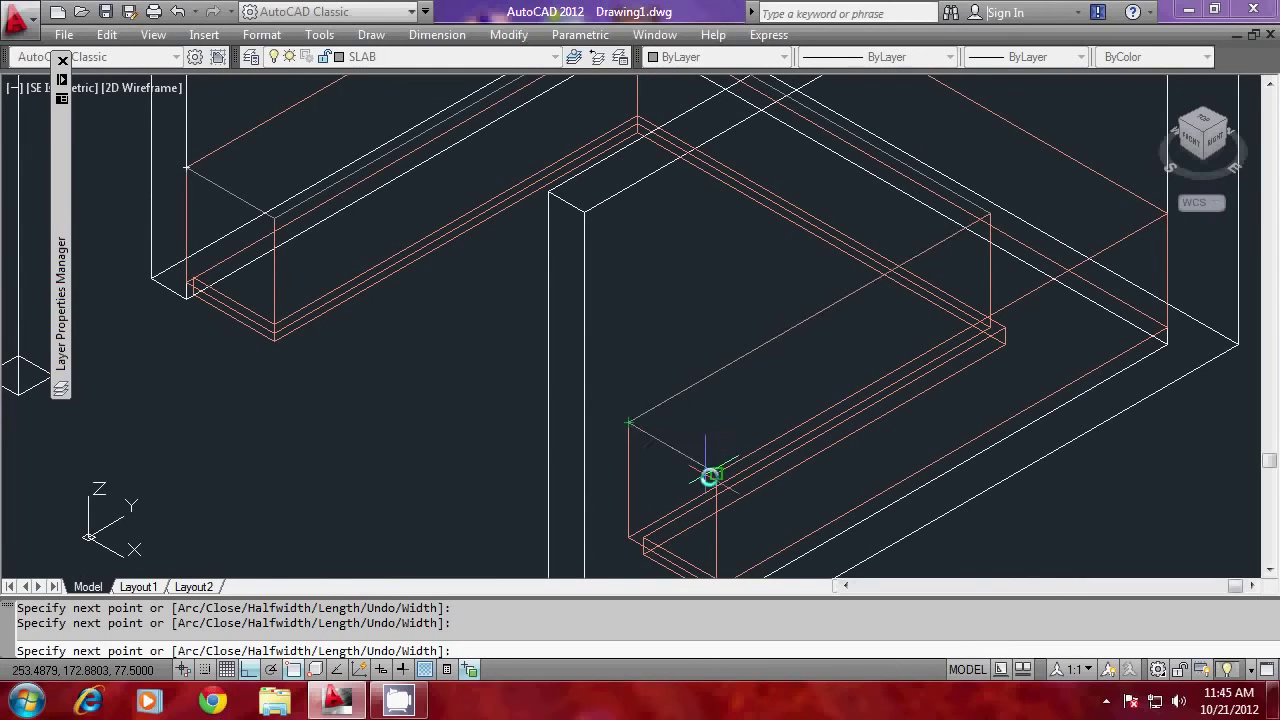
{"action": "left_click", "coordinate": [714, 473]}
{"action": "key", "text": "Return"}
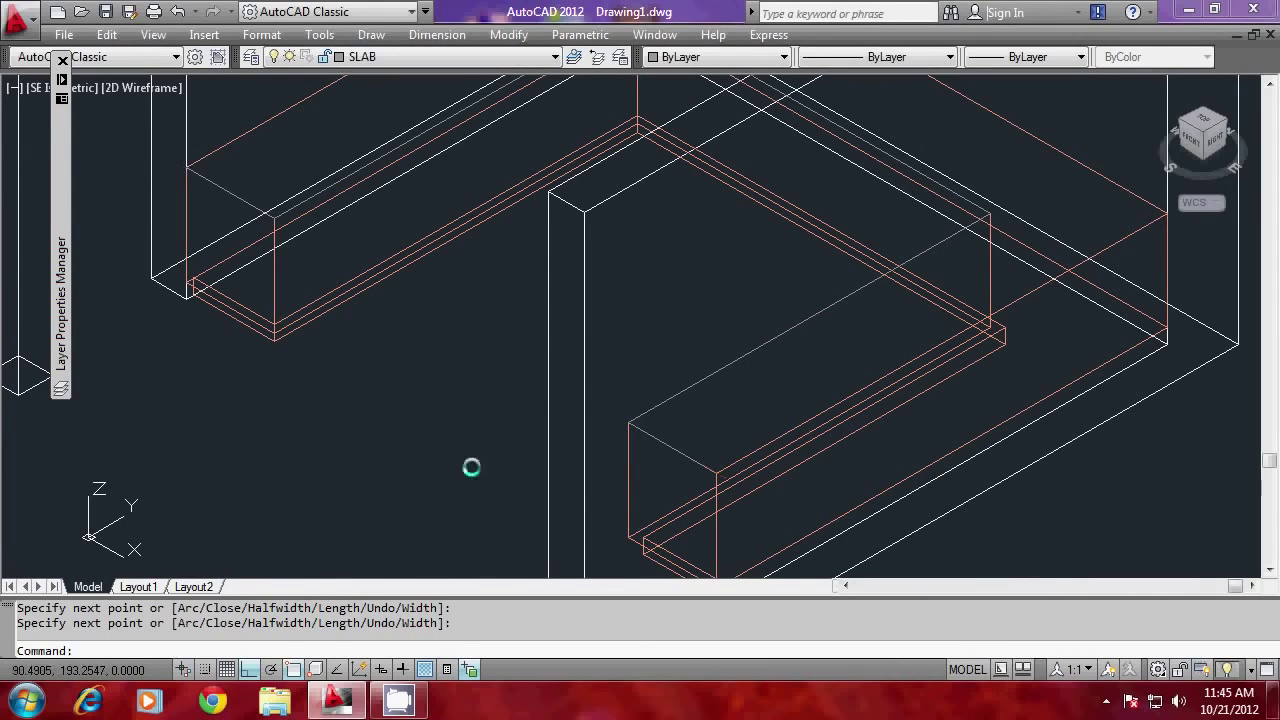
Offset the slab polyline 2.5 outward beyond the cabinet's front edge
{"action": "scroll", "coordinate": [257, 294], "scroll_direction": "down", "scroll_amount": 2}
{"action": "scroll", "coordinate": [257, 297], "scroll_direction": "up", "scroll_amount": 2}
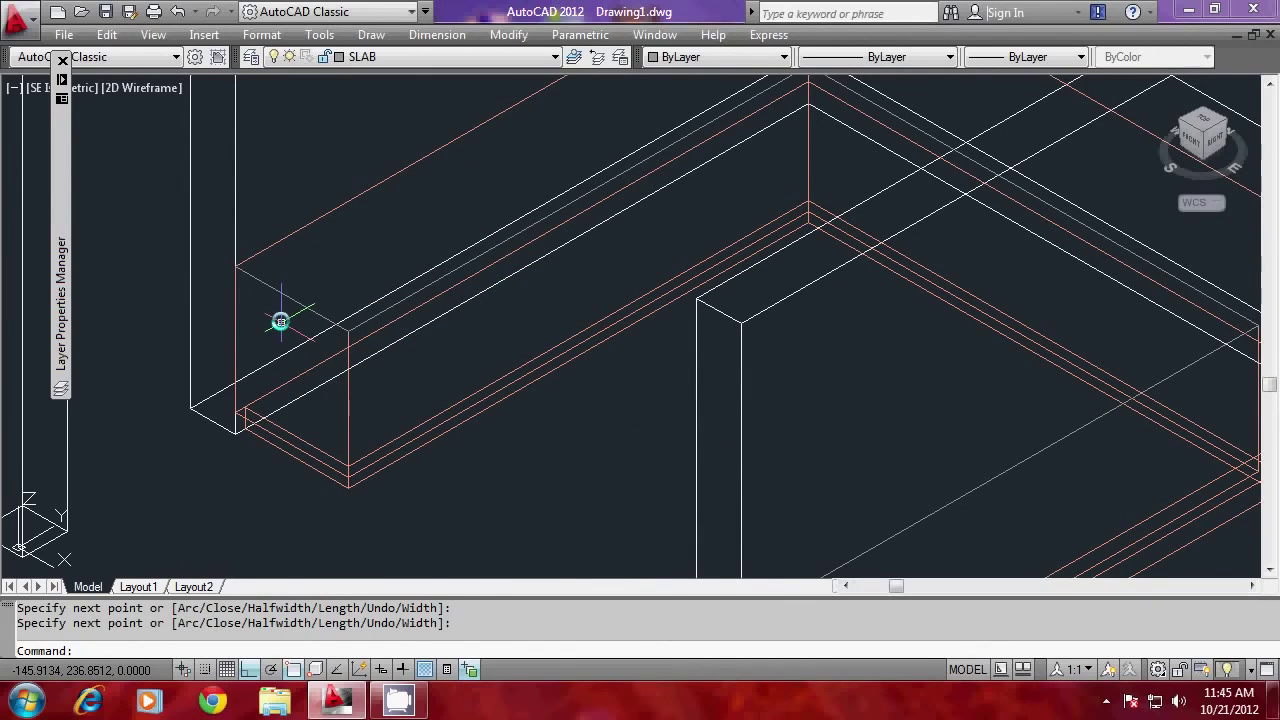
{"action": "type", "text": "o"}
{"action": "key", "text": "Return"}
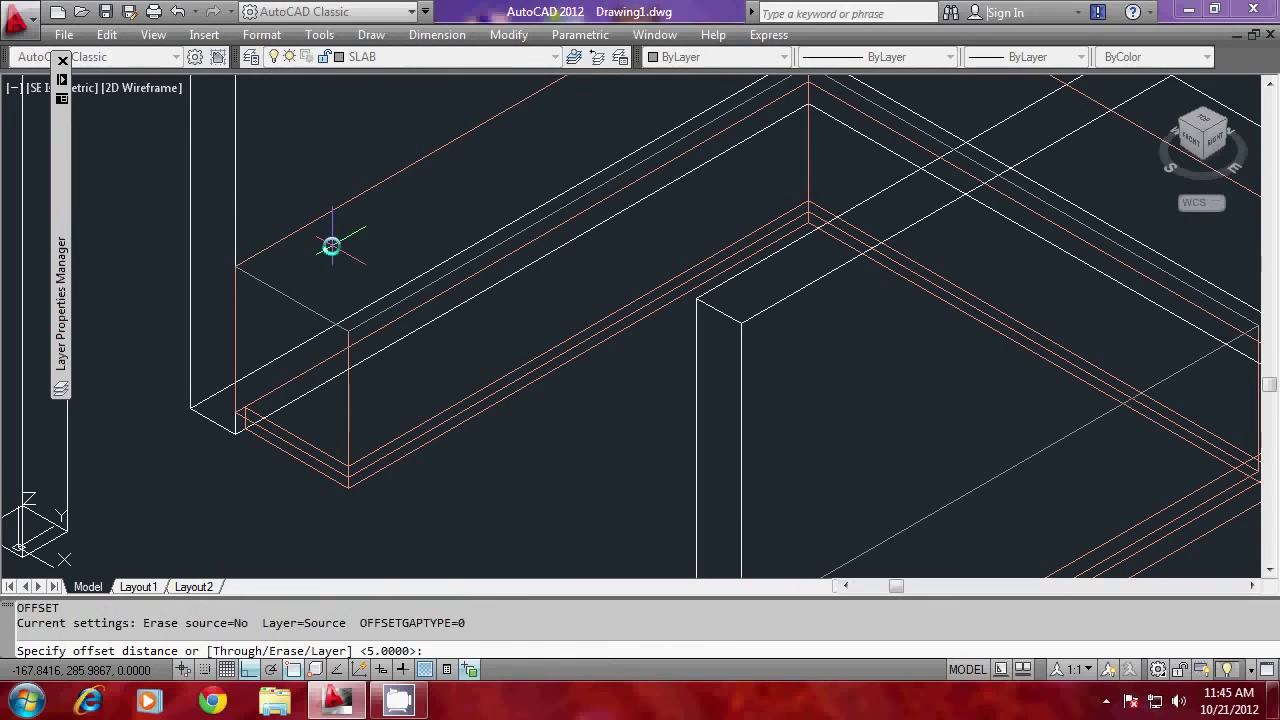
{"action": "type", "text": "2.5"}
{"action": "key", "text": "Return"}
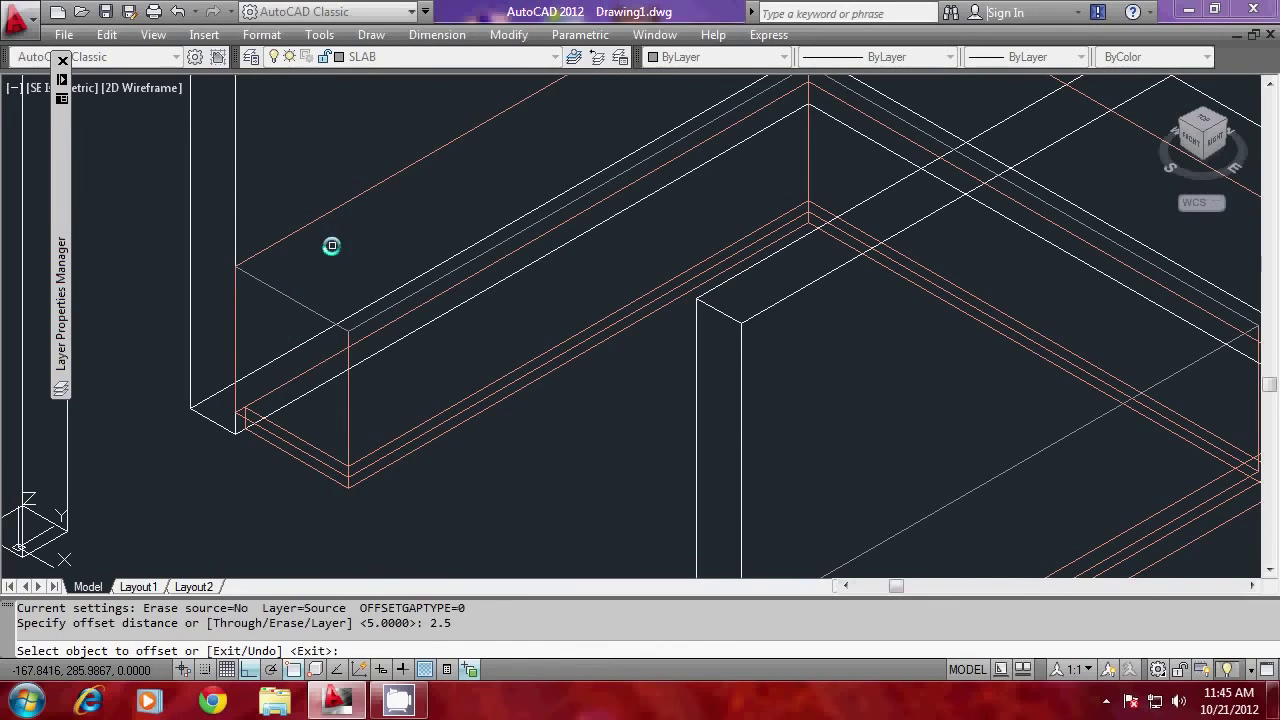
{"action": "left_click", "coordinate": [296, 305]}
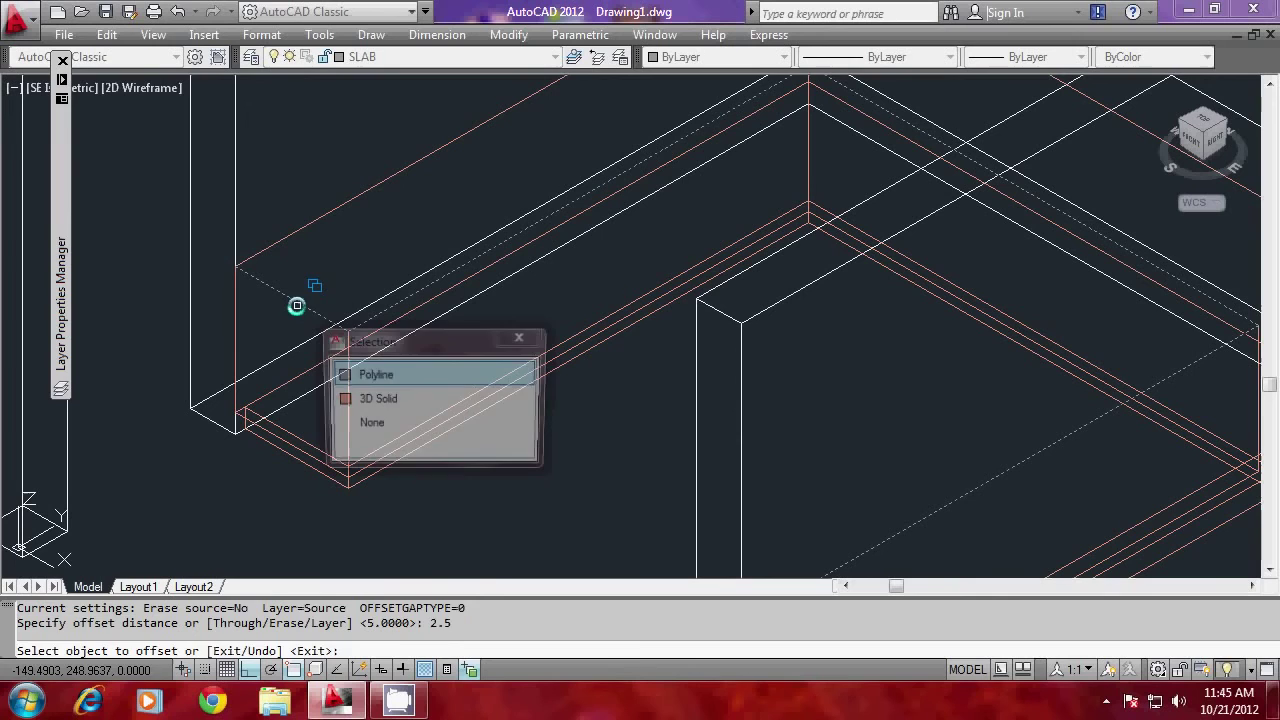
{"action": "left_click", "coordinate": [350, 376]}
{"action": "left_click", "coordinate": [411, 471]}
{"action": "key", "text": "Escape"}
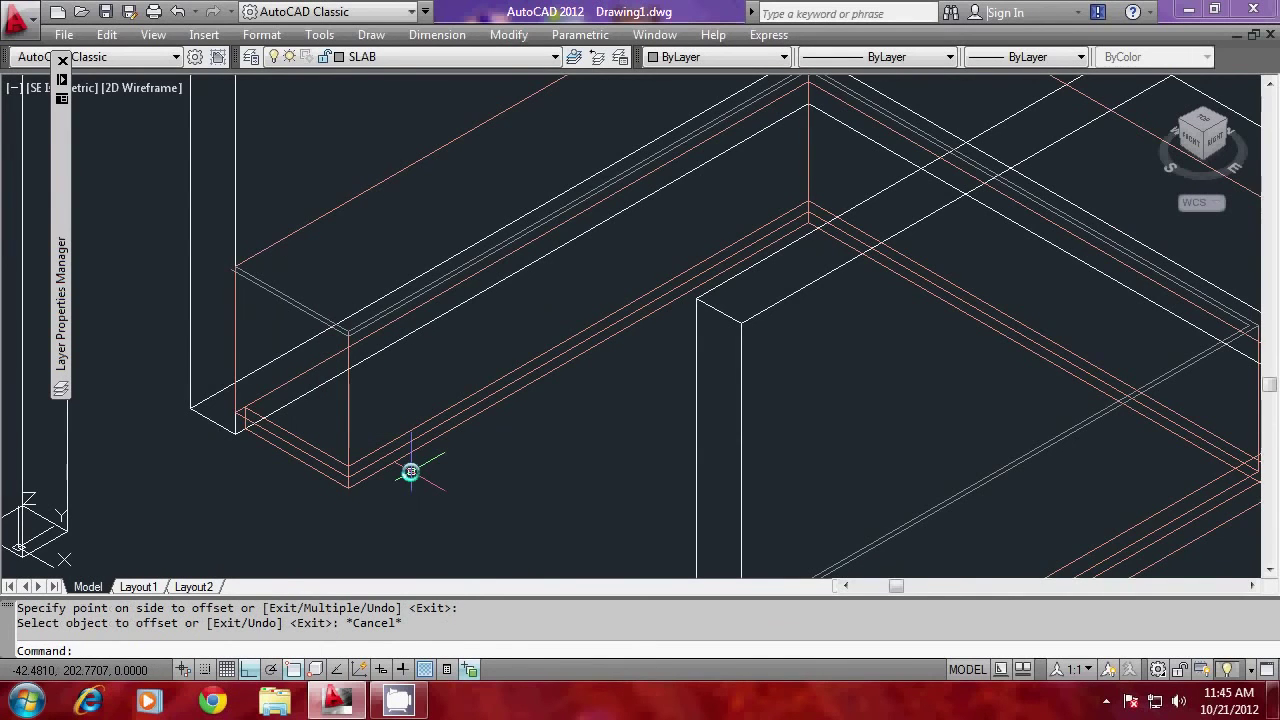
Erase the original slab polyline on the cabinet edge, keeping only its offset copy
{"action": "scroll", "coordinate": [300, 291], "scroll_direction": "up", "scroll_amount": 3}
{"action": "key", "text": "Escape"}
{"action": "type", "text": "e"}
{"action": "key", "text": "Return"}
{"action": "left_click", "coordinate": [321, 346]}
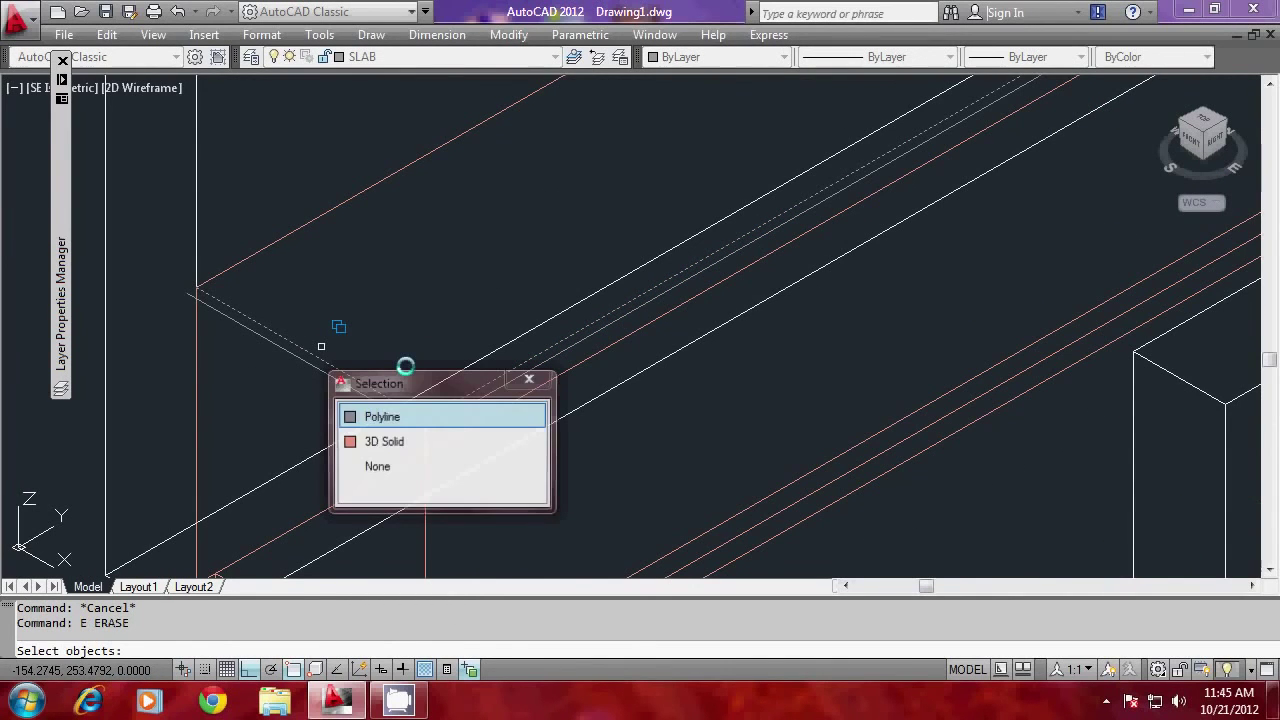
{"action": "left_click", "coordinate": [400, 416]}
{"action": "key", "text": "Escape"}
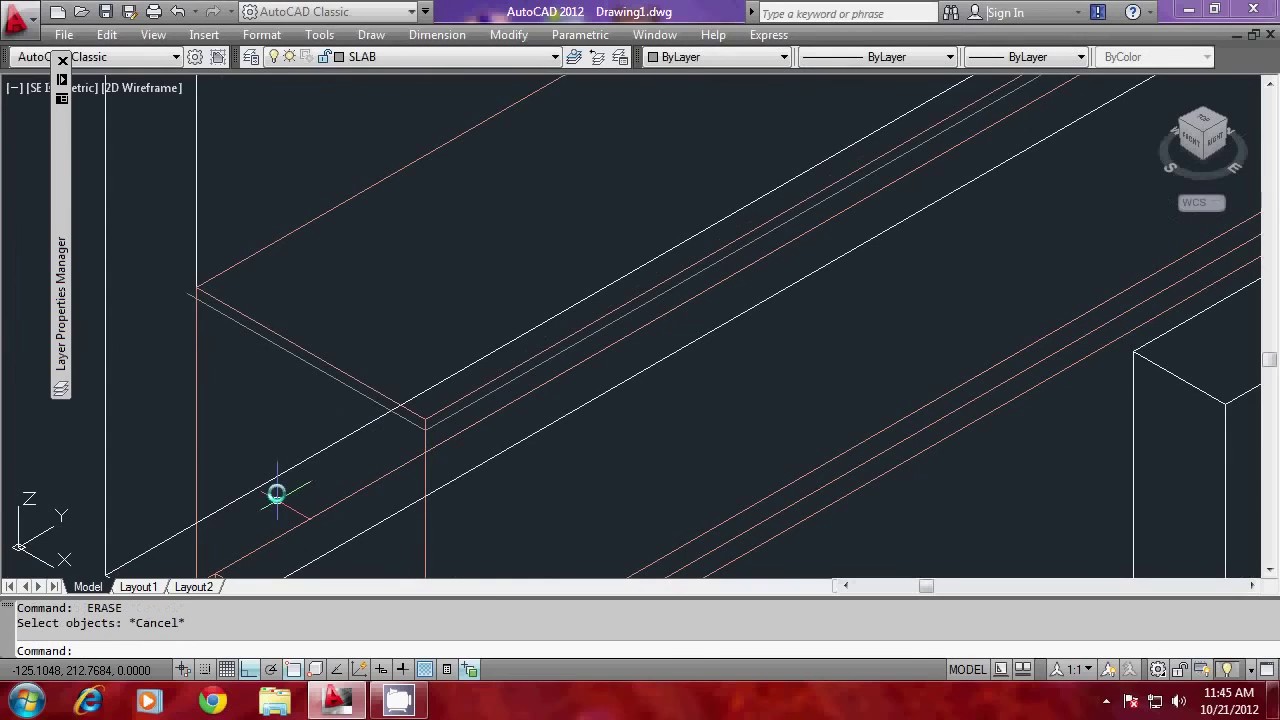
{"action": "key", "text": "Escape"}
Draw a polyline along the cabinet's back top edges through both wall corners, connecting the two ends of the offset polyline
{"action": "scroll", "coordinate": [264, 450], "scroll_direction": "down", "scroll_amount": 2}
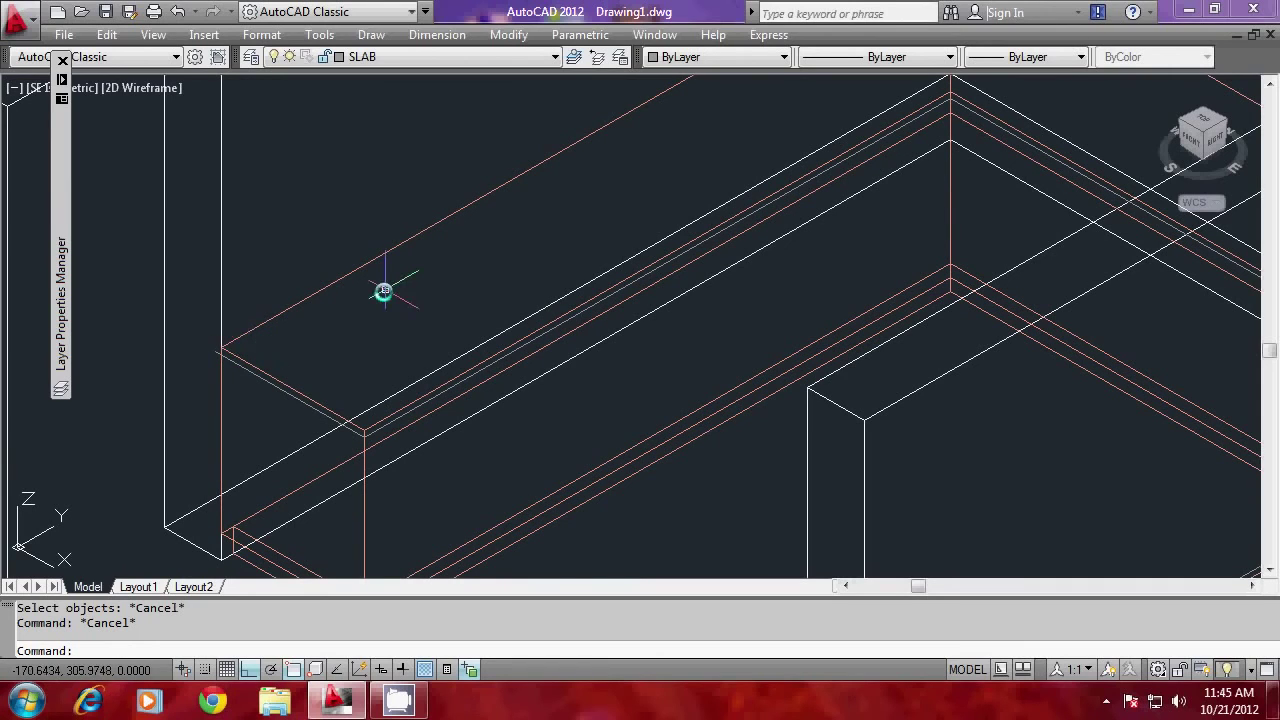
{"action": "type", "text": "PL"}
{"action": "key", "text": "Escape"}
{"action": "type", "text": "P"}
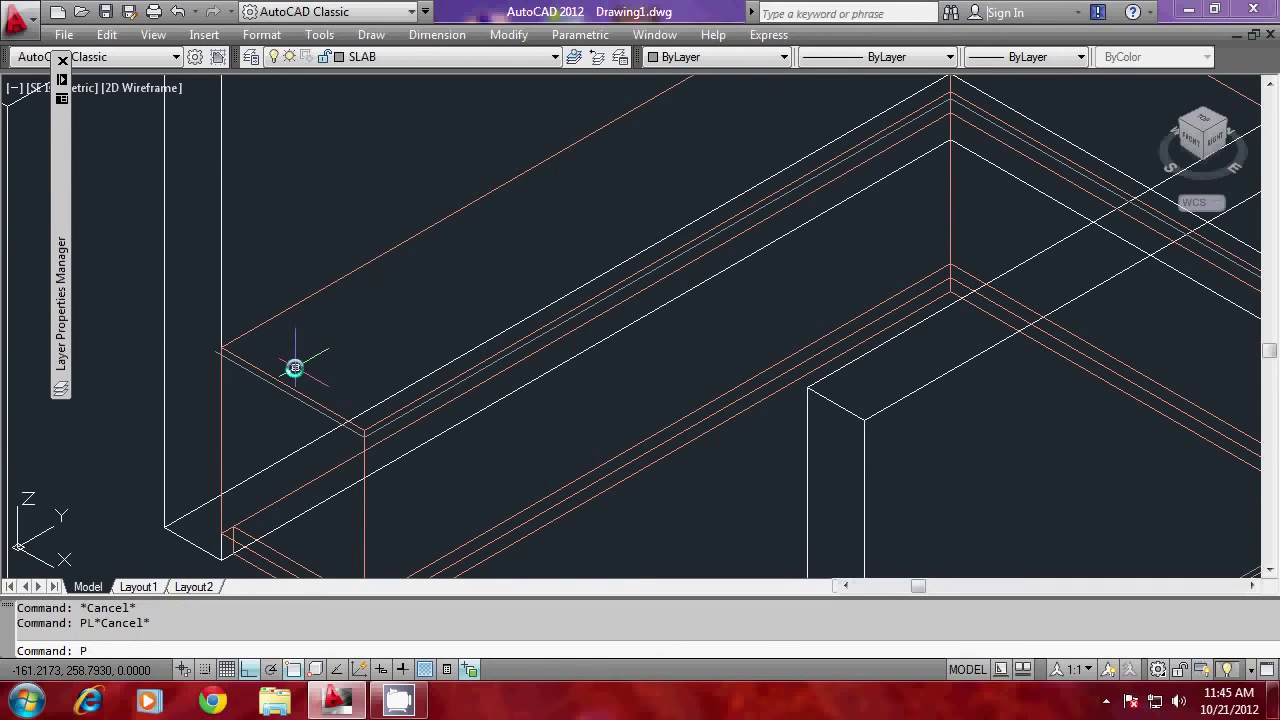
{"action": "type", "text": "L"}
{"action": "key", "text": "Return"}
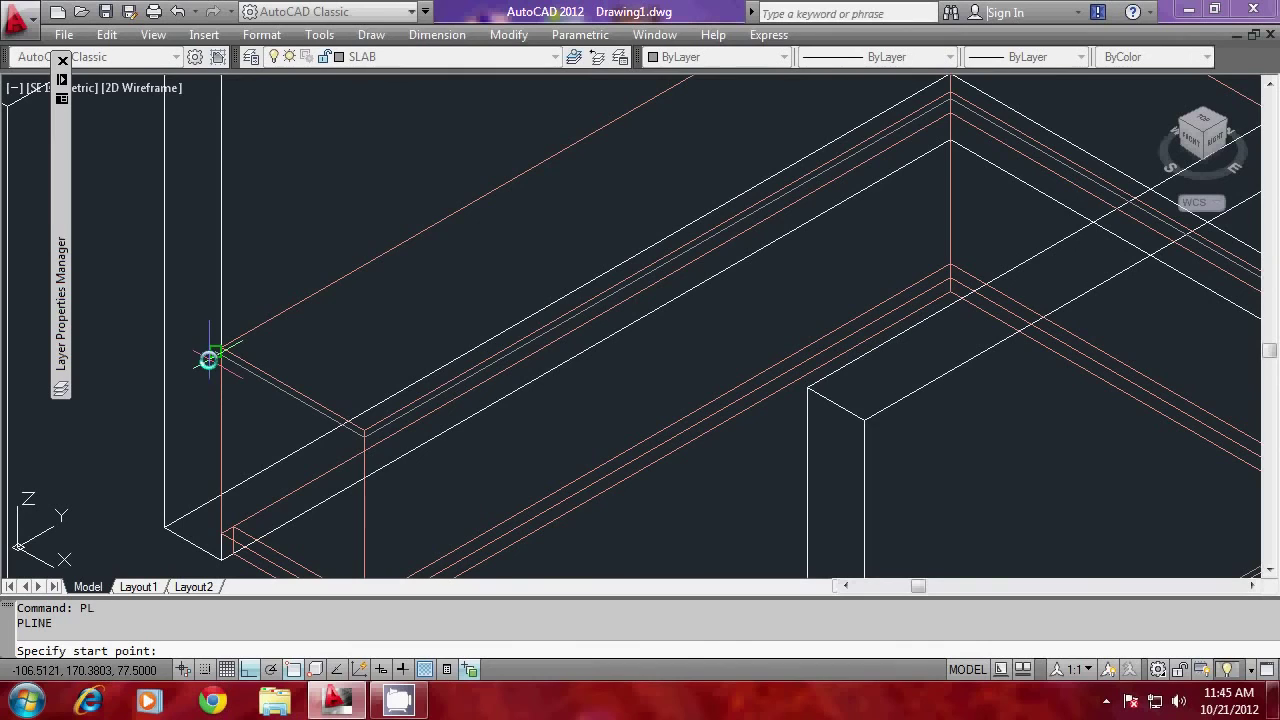
{"action": "scroll", "coordinate": [190, 350], "scroll_direction": "up", "scroll_amount": 3}
{"action": "left_click", "coordinate": [178, 326]}
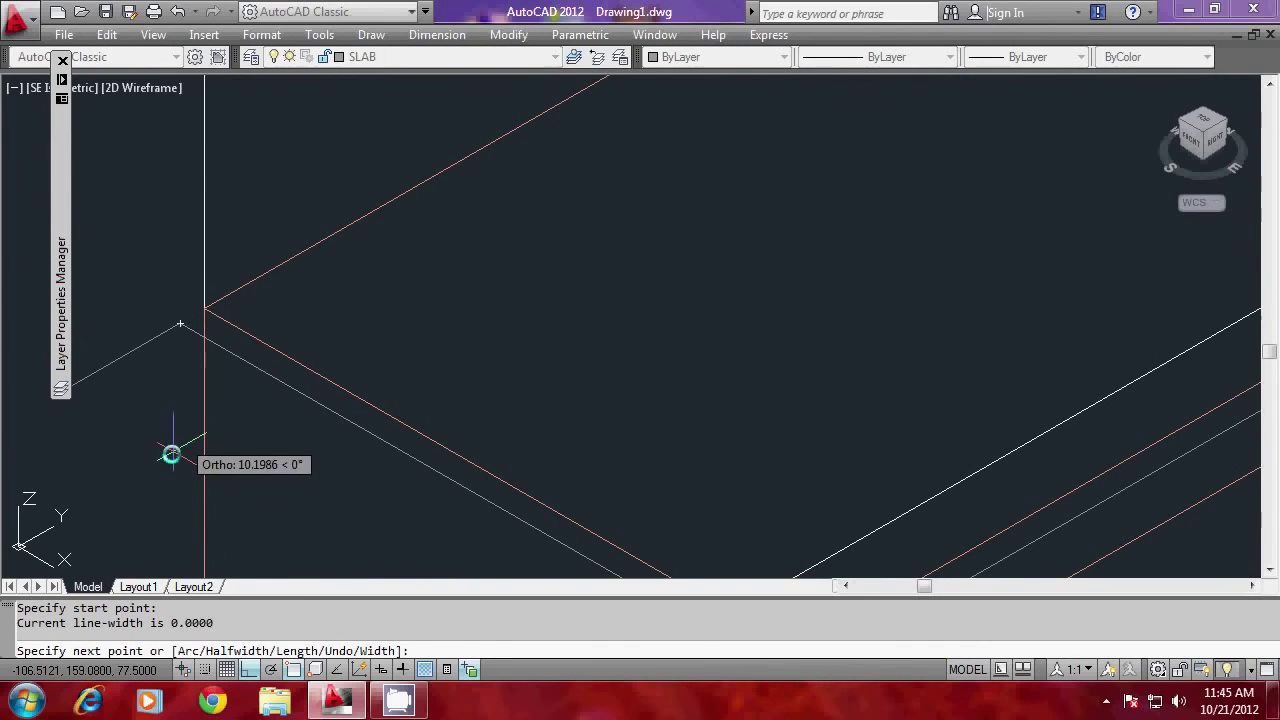
{"action": "scroll", "coordinate": [537, 340], "scroll_direction": "down", "scroll_amount": 3}
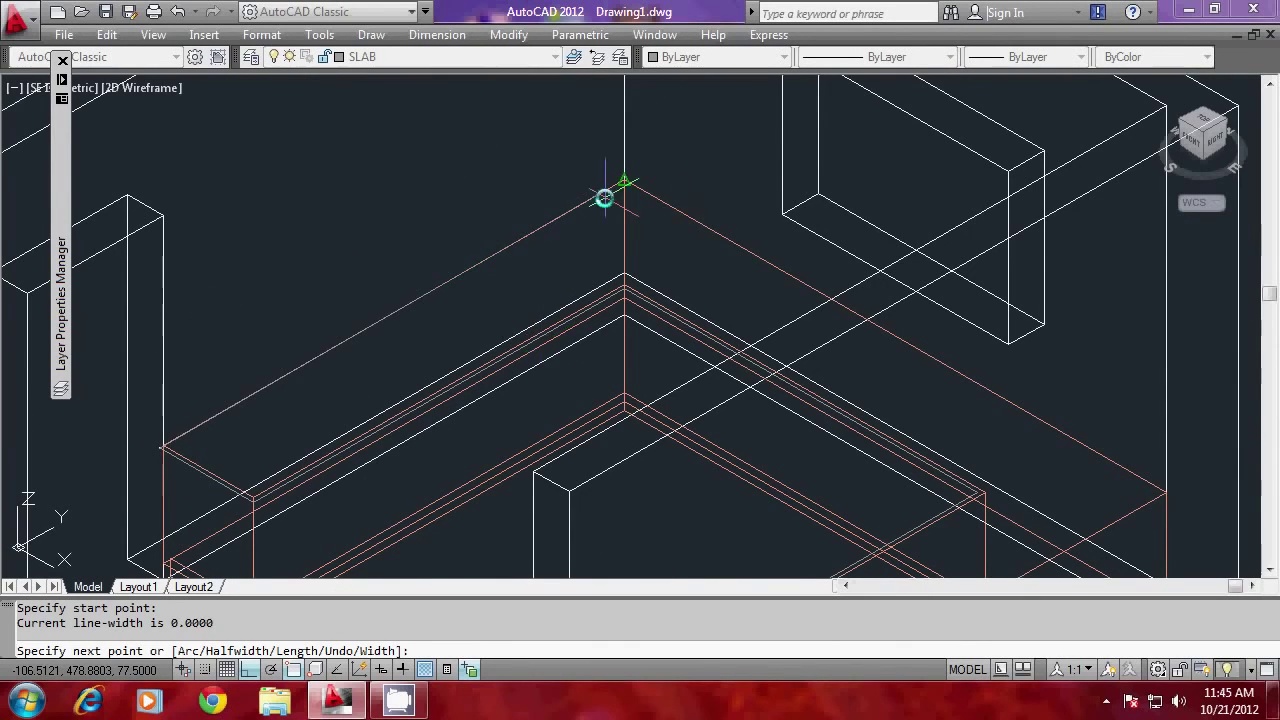
{"action": "scroll", "coordinate": [605, 198], "scroll_direction": "up", "scroll_amount": 3}
{"action": "left_click", "coordinate": [631, 166]}
{"action": "scroll", "coordinate": [631, 166], "scroll_direction": "down", "scroll_amount": 4}
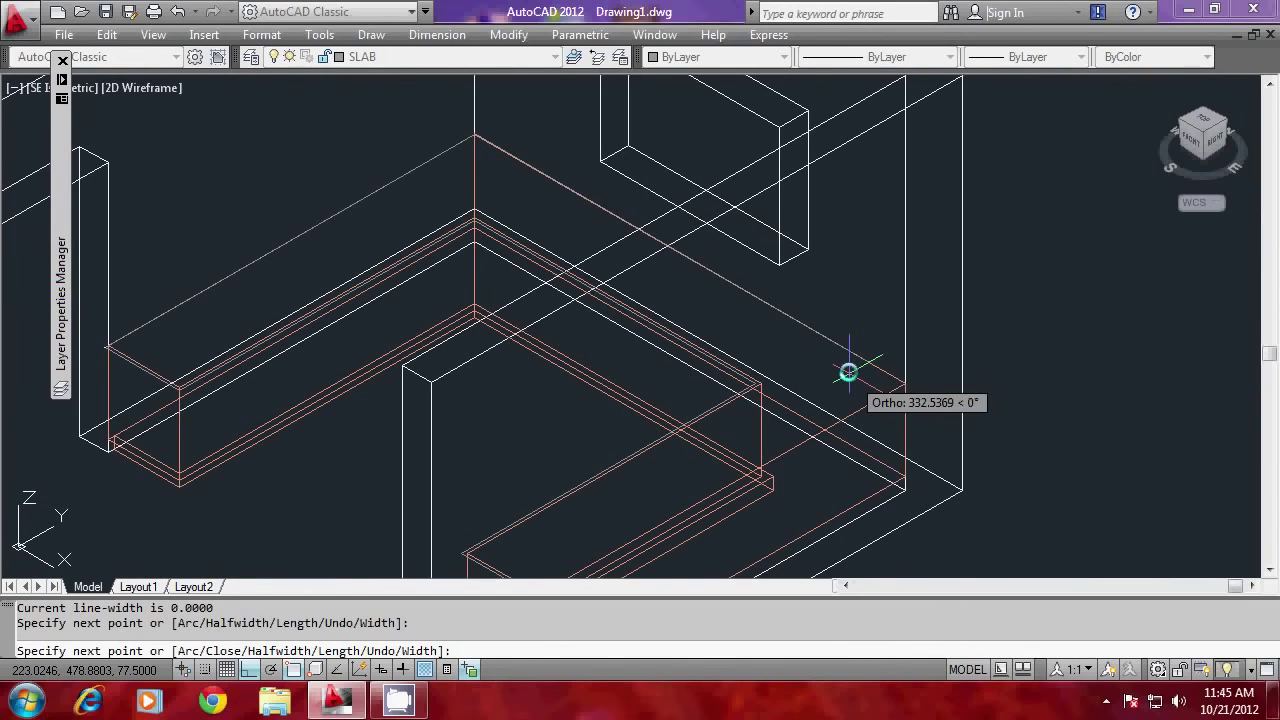
{"action": "left_click", "coordinate": [907, 385]}
{"action": "scroll", "coordinate": [909, 386], "scroll_direction": "down", "scroll_amount": 5}
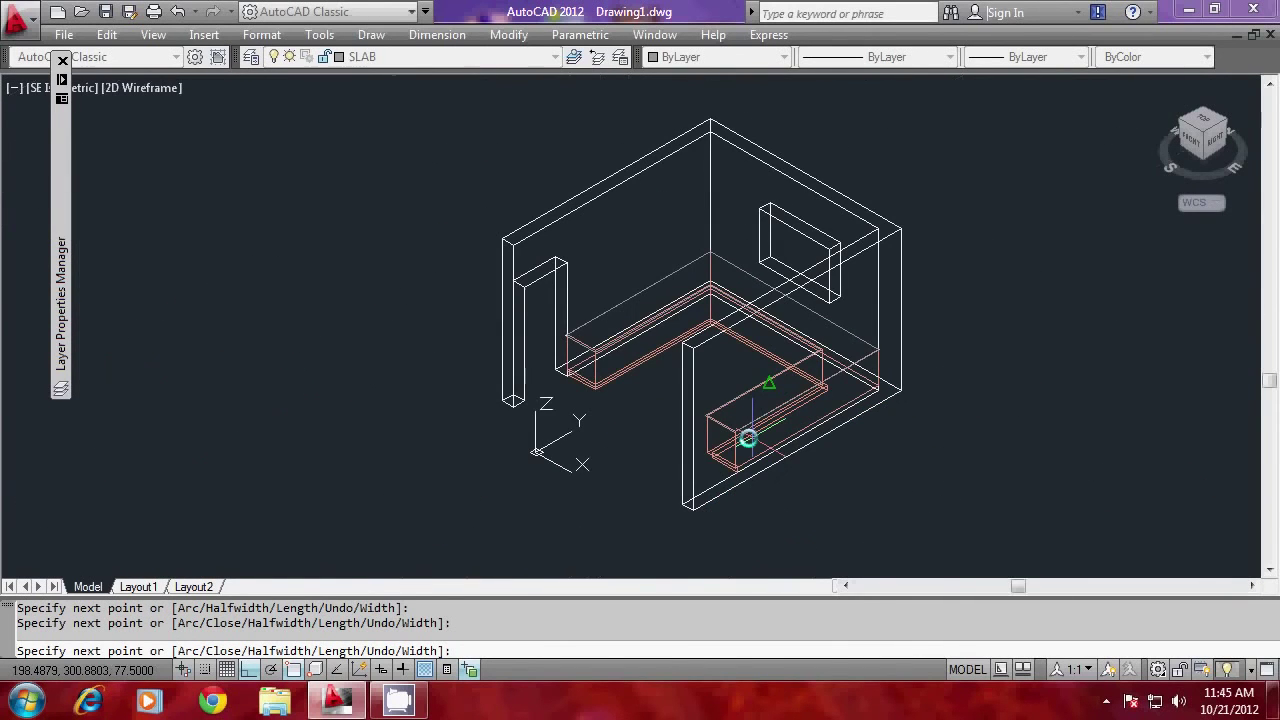
{"action": "scroll", "coordinate": [748, 438], "scroll_direction": "up", "scroll_amount": 5}
{"action": "left_click", "coordinate": [712, 434]}
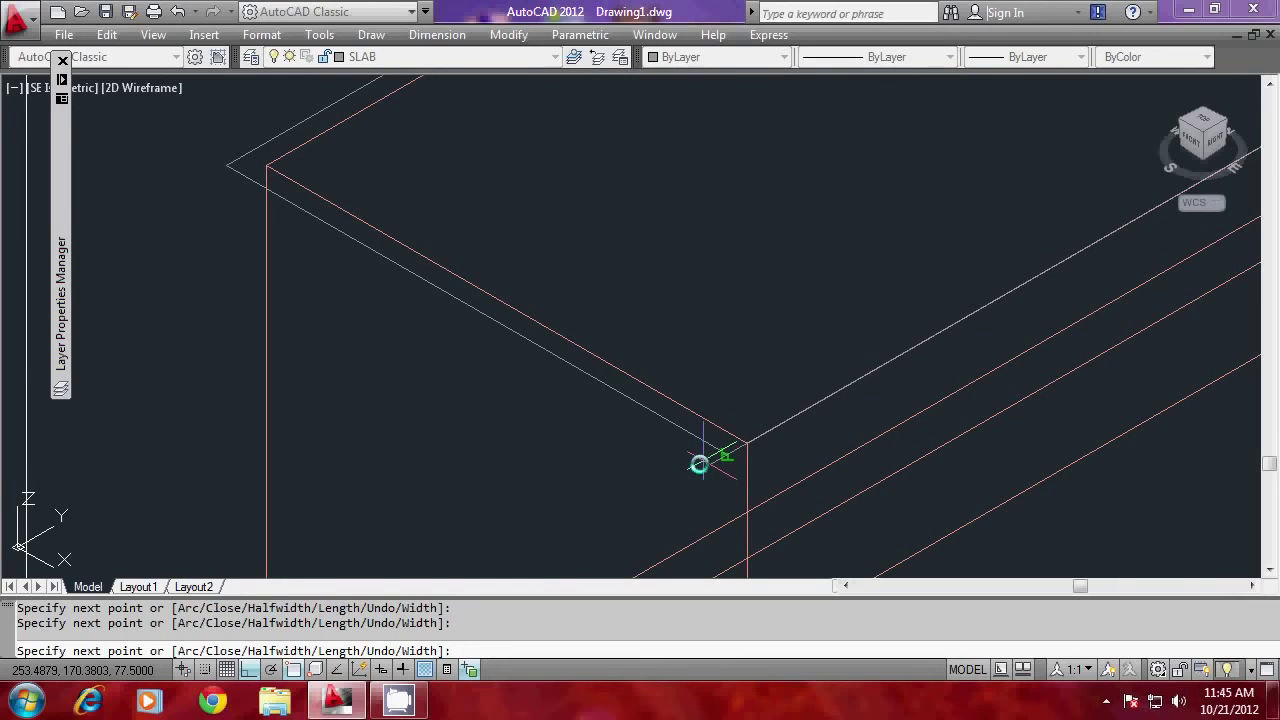
{"action": "key", "text": "Return"}
Join the front and back slab polylines into one closed outline with PEDIT, using all objects
{"action": "scroll", "coordinate": [670, 485], "scroll_direction": "down", "scroll_amount": 2}
{"action": "scroll", "coordinate": [655, 500], "scroll_direction": "down", "scroll_amount": 1}
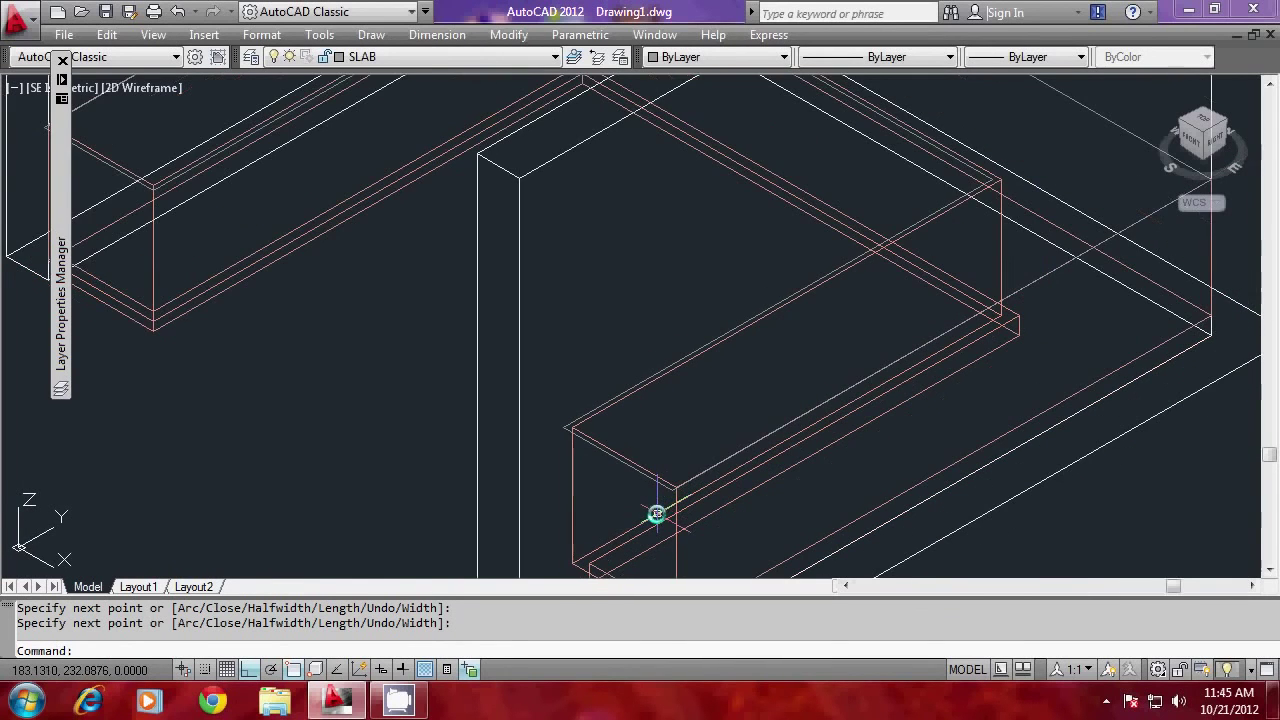
{"action": "scroll", "coordinate": [511, 393], "scroll_direction": "down", "scroll_amount": 1}
{"action": "scroll", "coordinate": [389, 283], "scroll_direction": "up", "scroll_amount": 2}
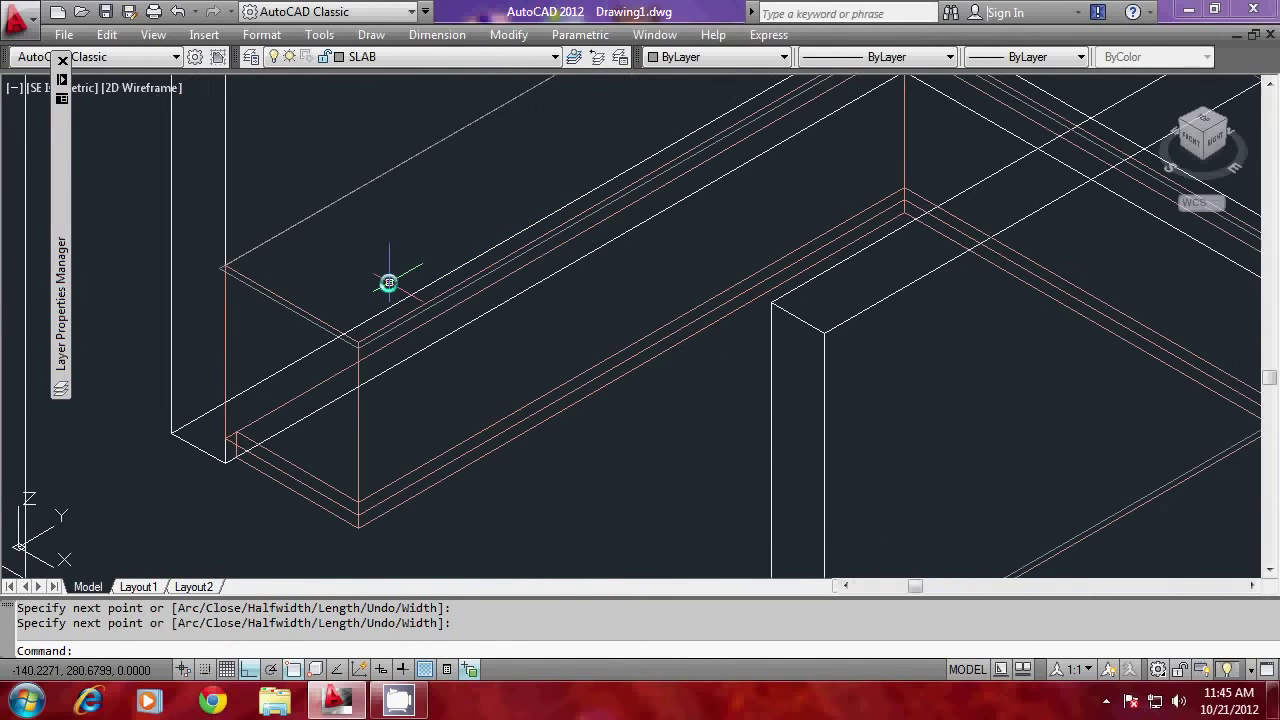
{"action": "type", "text": "pedit"}
{"action": "key", "text": "Return"}
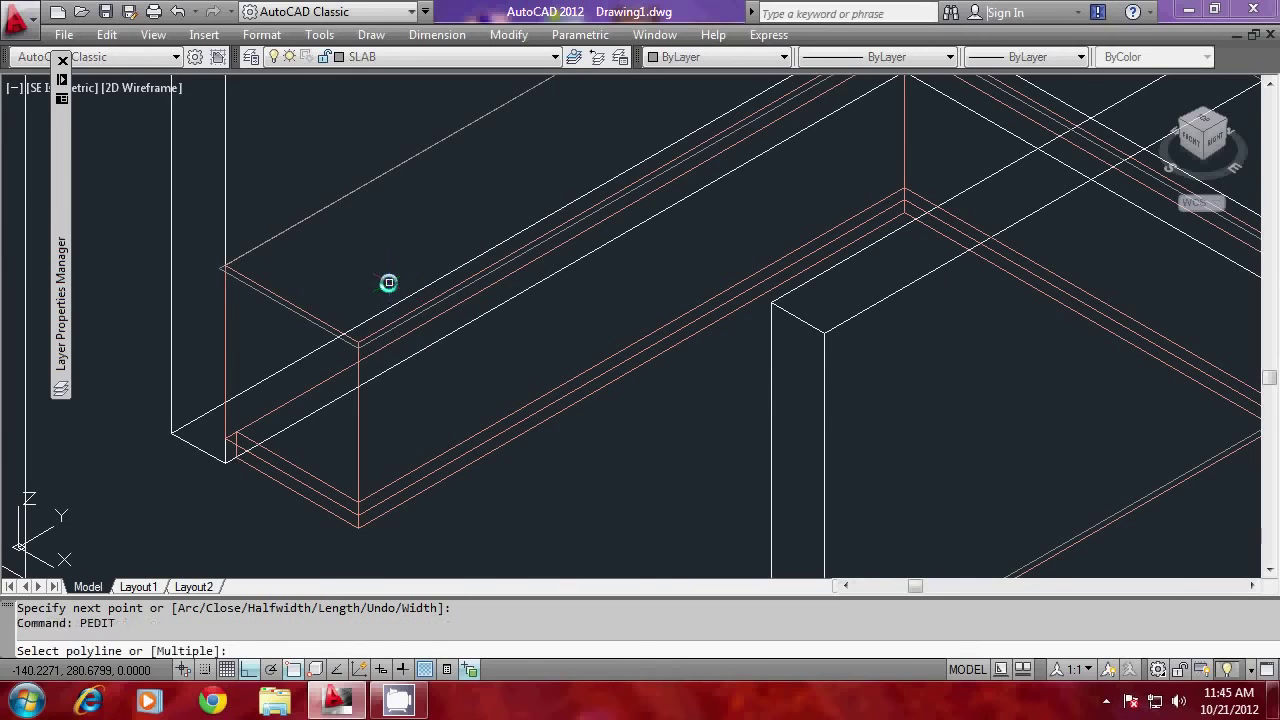
{"action": "left_click", "coordinate": [308, 323]}
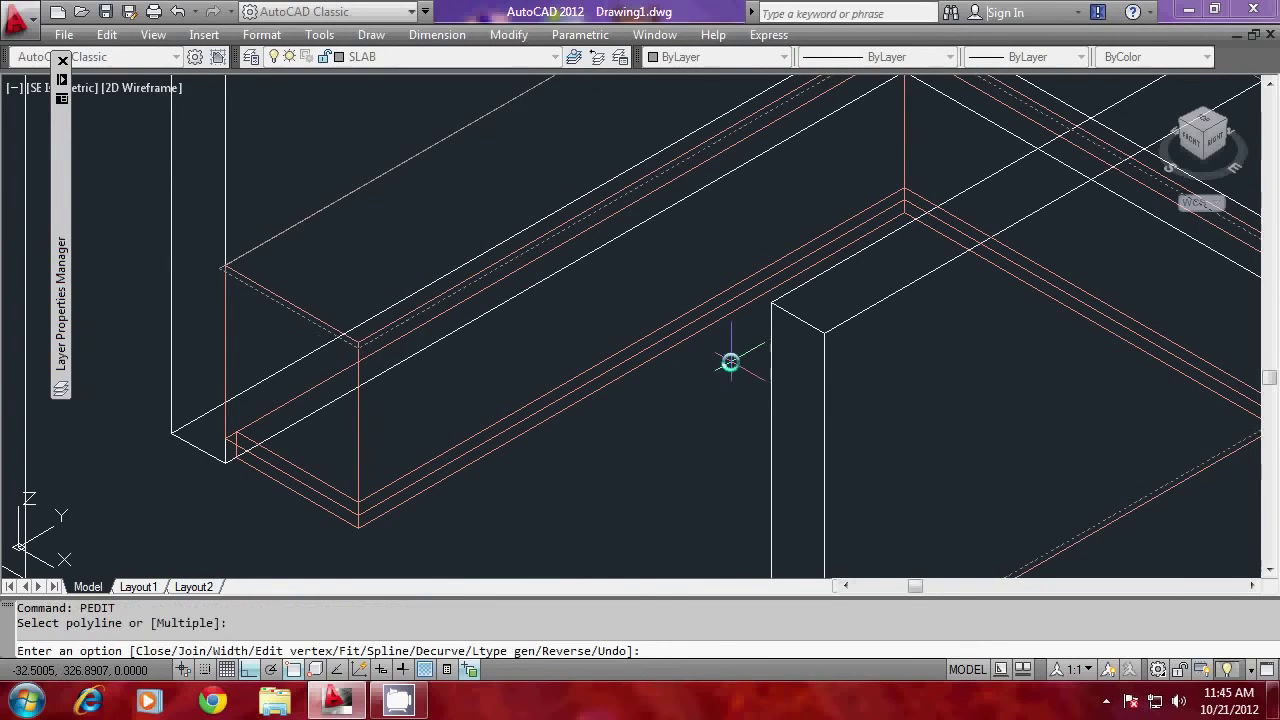
{"action": "type", "text": "j"}
{"action": "key", "text": "Return"}
{"action": "type", "text": "ALL"}
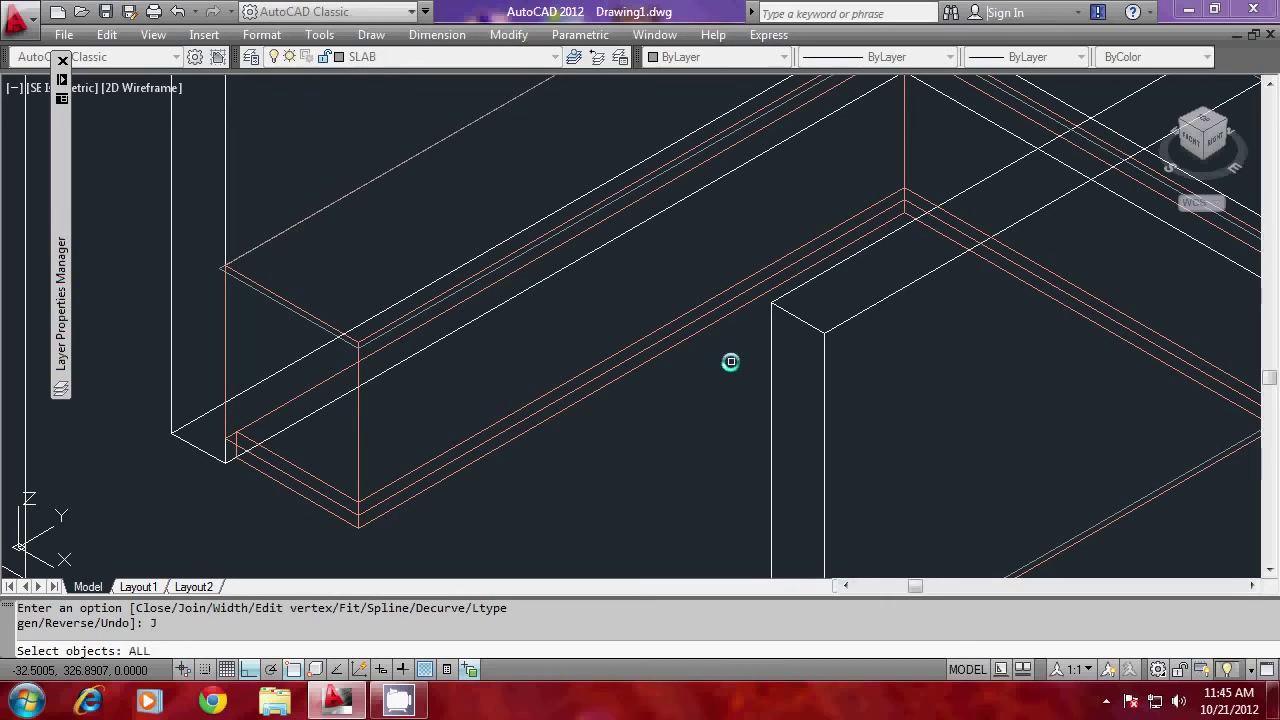
{"action": "key", "text": "Return"}
{"action": "key", "text": "Return"}
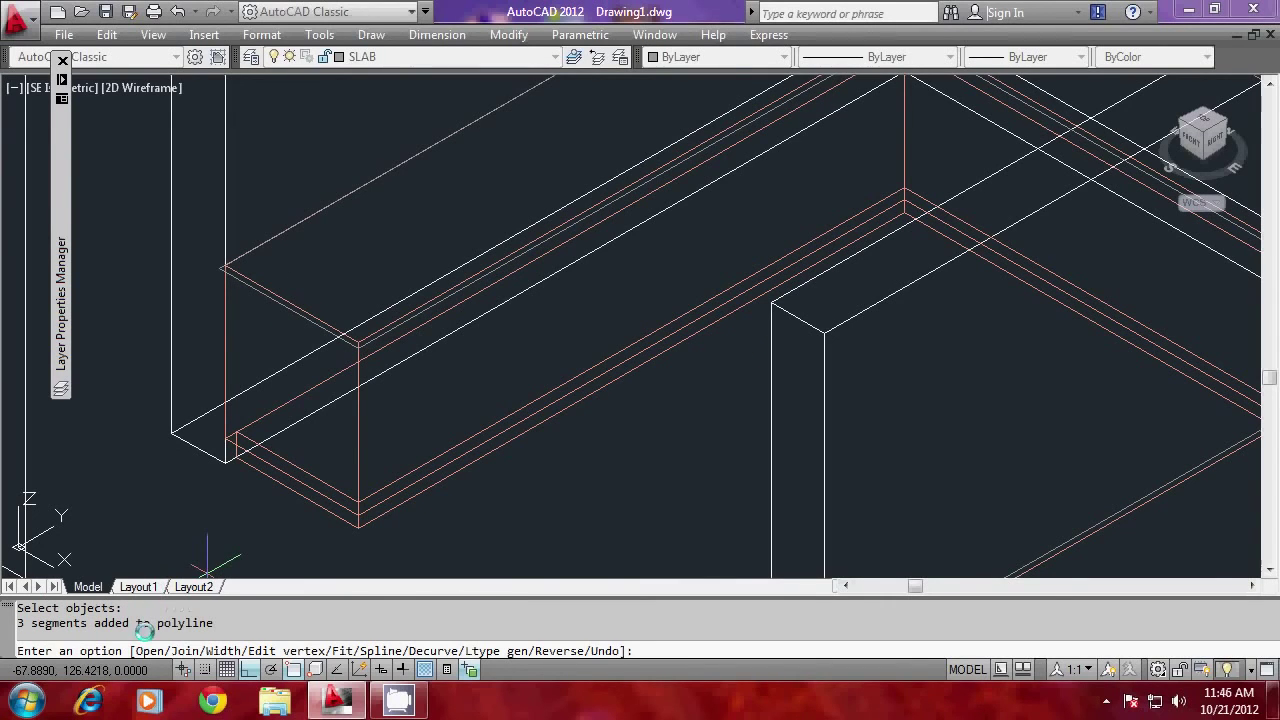
{"action": "key", "text": "Return"}
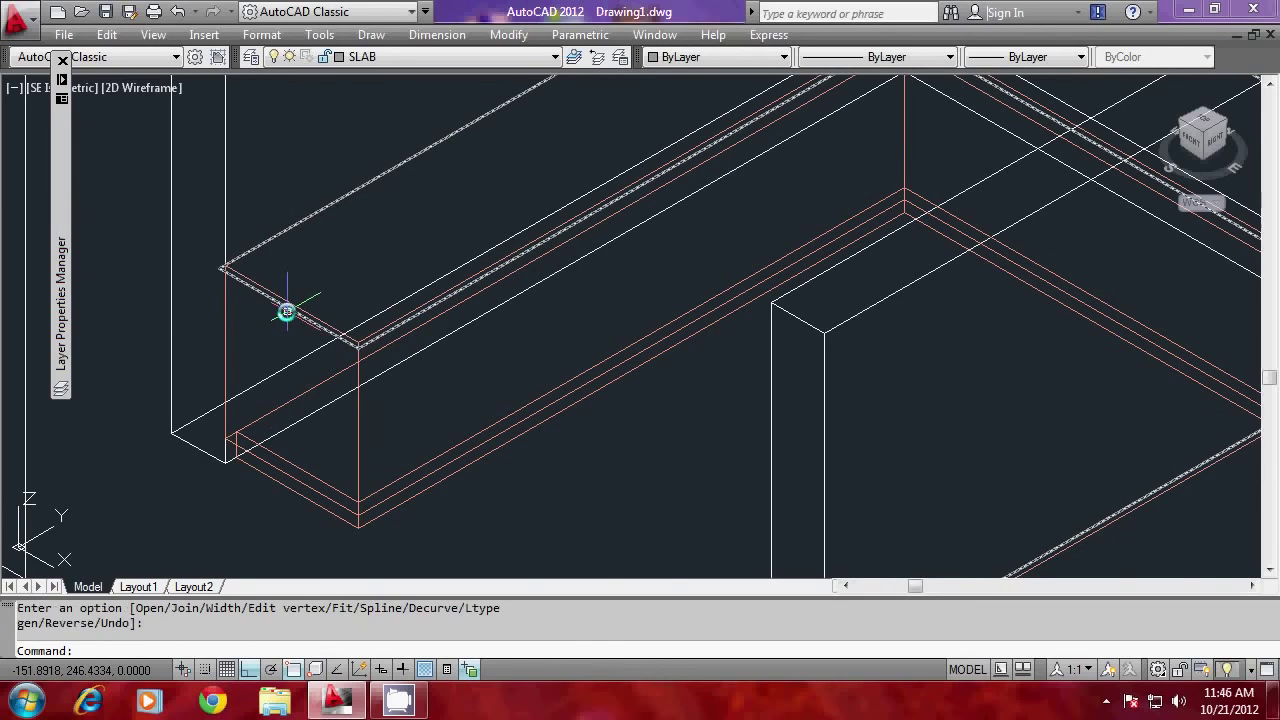
Extrude the closed slab outline to a height of 2.5 above the cabinet
{"action": "key", "text": "Escape"}
{"action": "key", "text": "Escape"}
{"action": "type", "text": "EXT"}
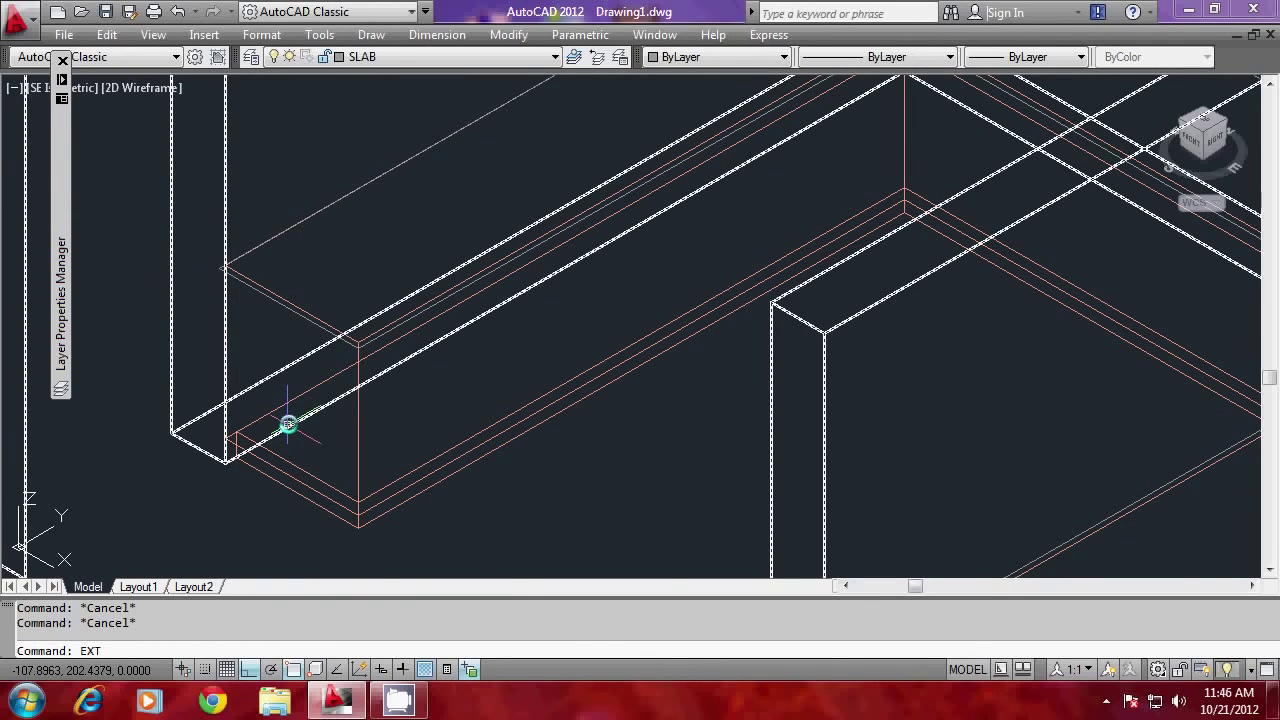
{"action": "key", "text": "Return"}
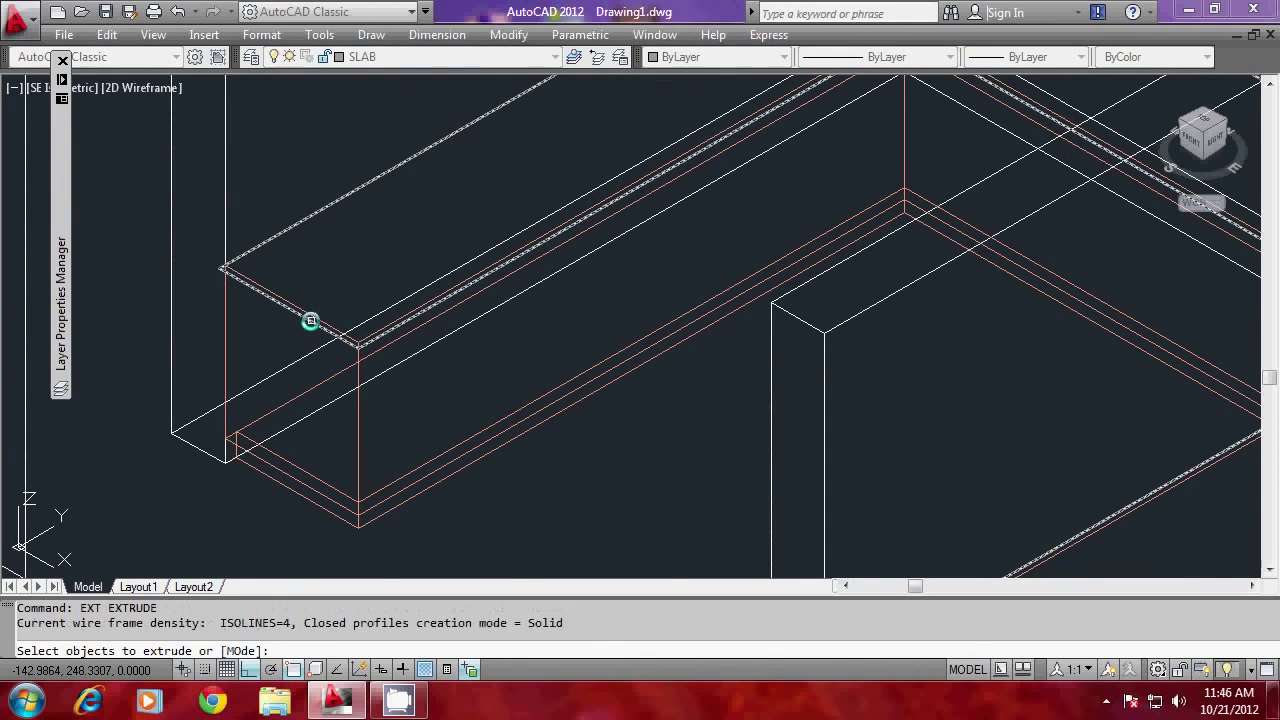
{"action": "left_click", "coordinate": [417, 356]}
{"action": "key", "text": "Return"}
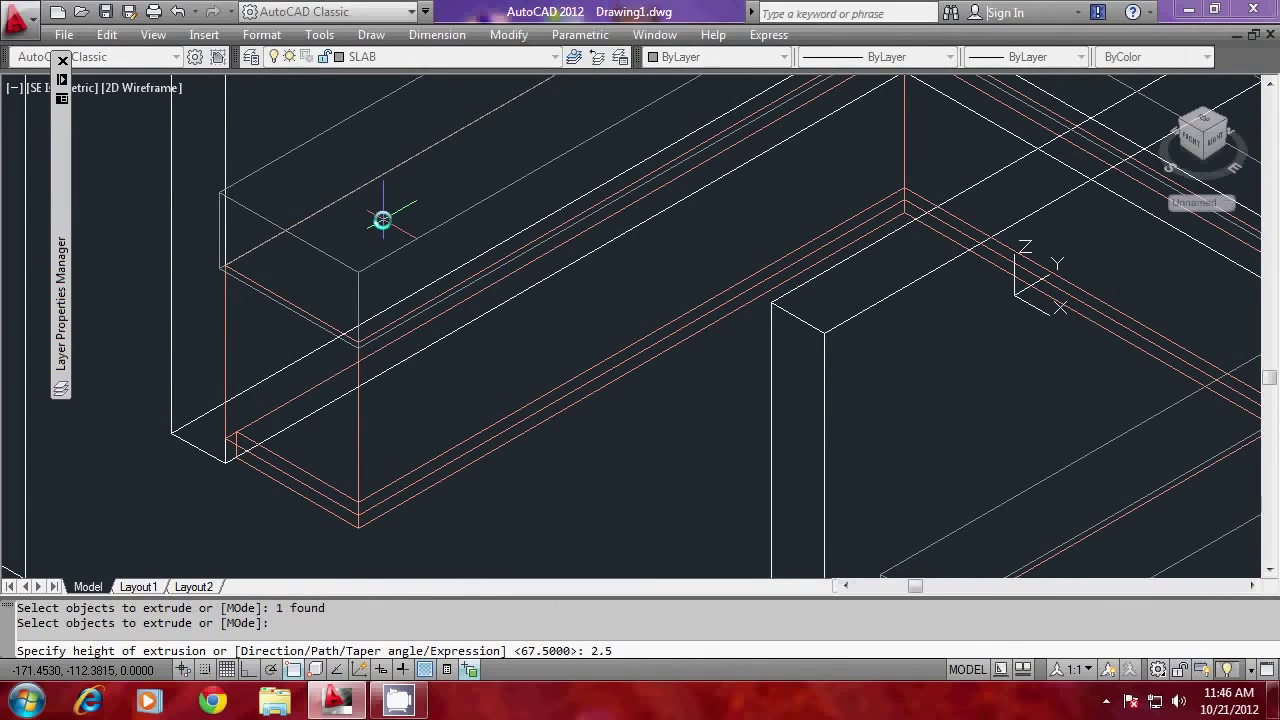
{"action": "key", "text": "Escape"}
{"action": "key", "text": "Escape"}
Shade the model with SHADE and inspect the countertop slab on the base cabinets
{"action": "scroll", "coordinate": [206, 360], "scroll_direction": "down", "scroll_amount": 3}
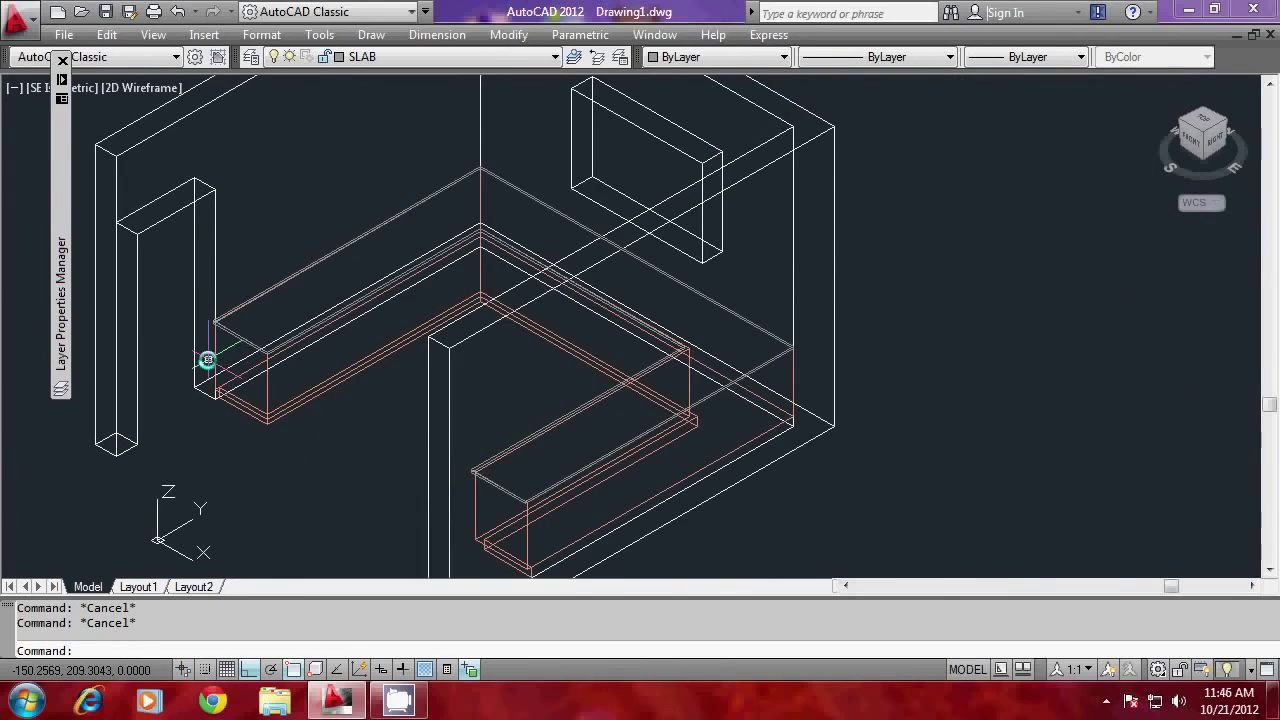
{"action": "scroll", "coordinate": [335, 428], "scroll_direction": "up", "scroll_amount": 2}
{"action": "type", "text": "SHADE"}
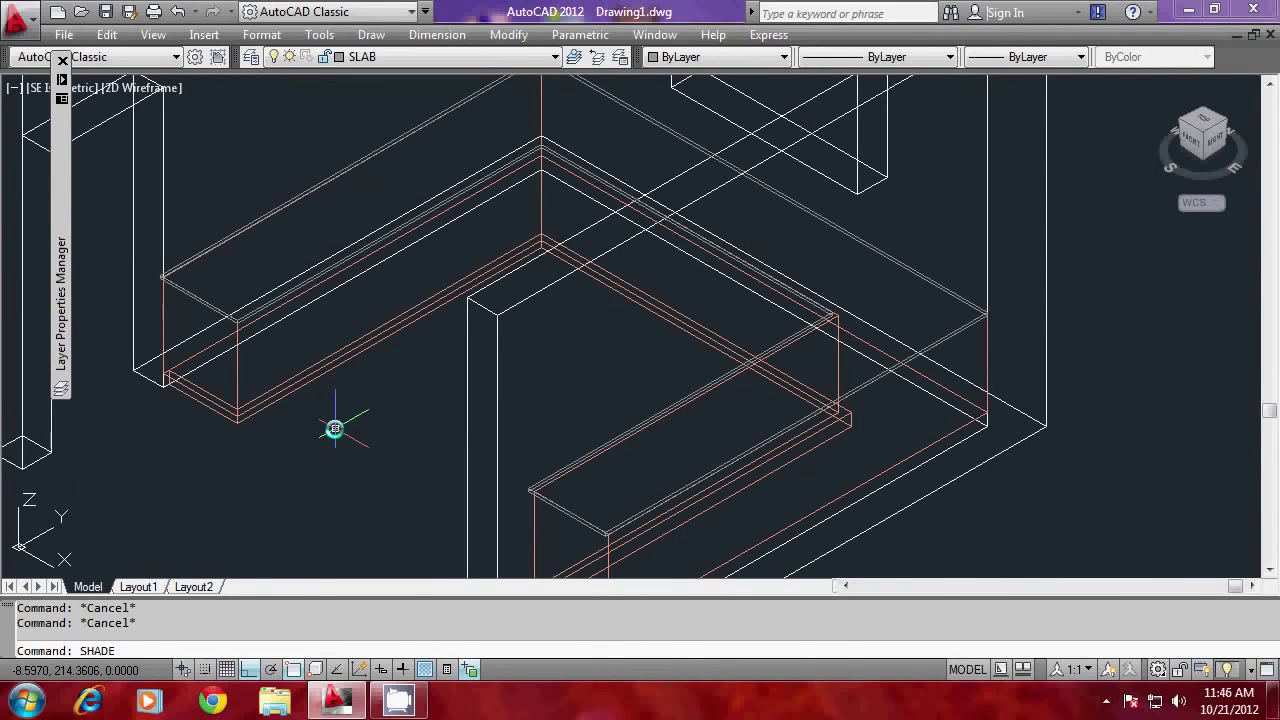
{"action": "key", "text": "Return"}
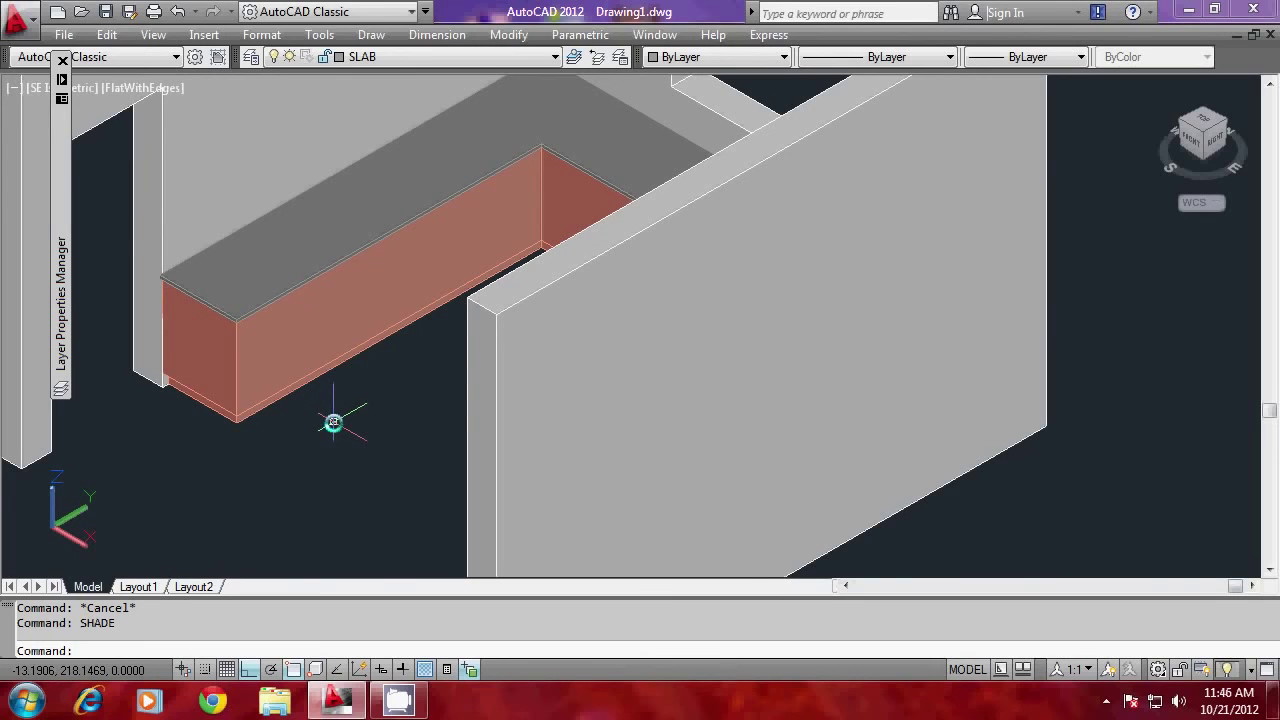
{"action": "scroll", "coordinate": [320, 420], "scroll_direction": "down", "scroll_amount": 2}
{"action": "scroll", "coordinate": [318, 420], "scroll_direction": "up", "scroll_amount": 2}
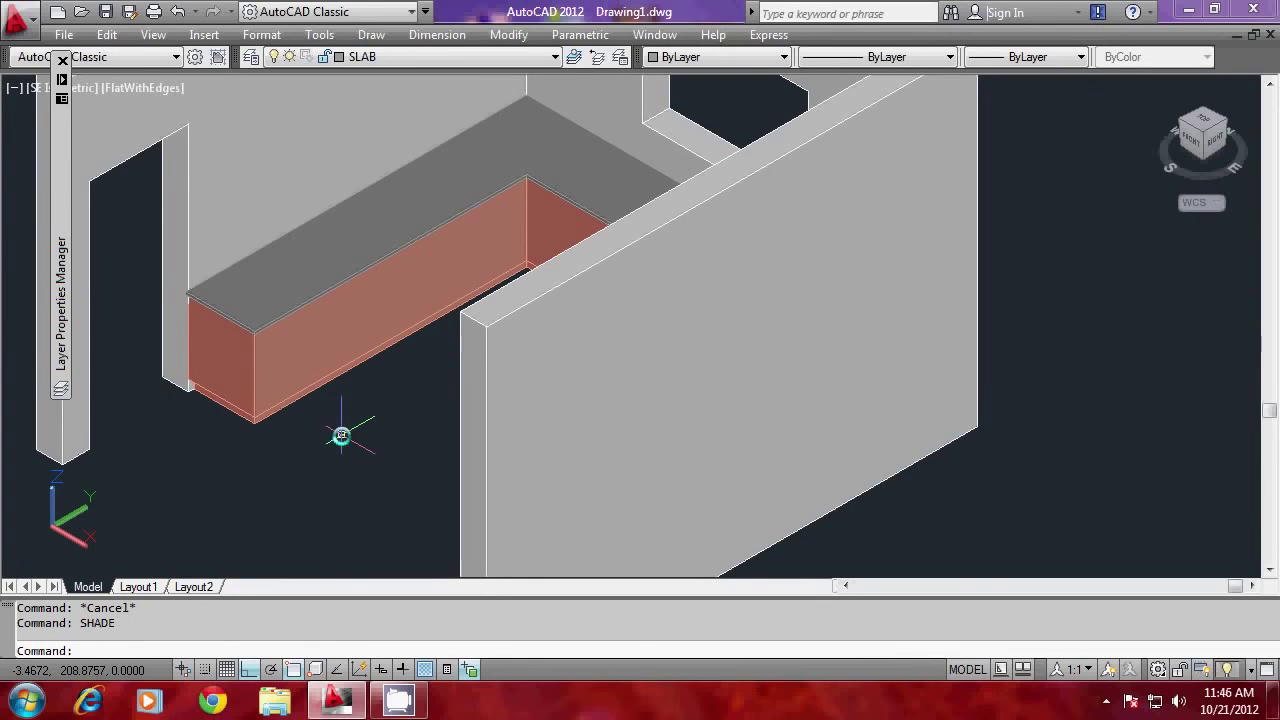
{"action": "scroll", "coordinate": [341, 420], "scroll_direction": "down", "scroll_amount": 1}
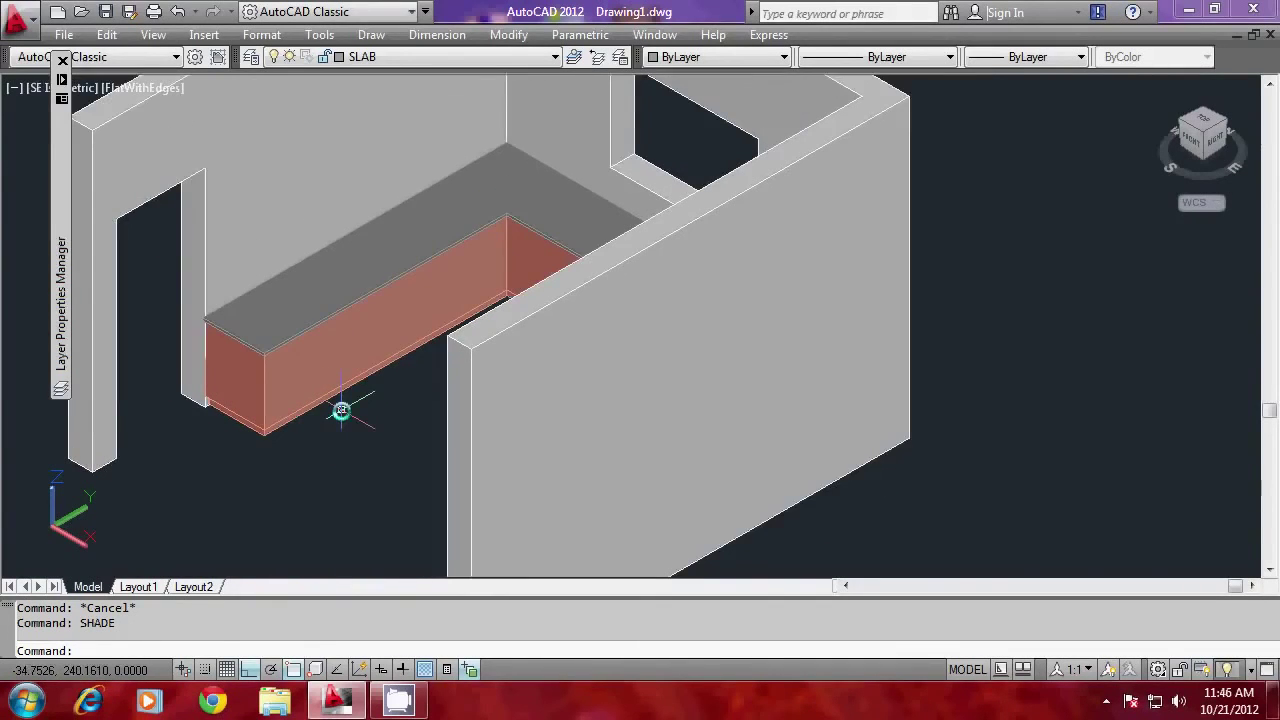